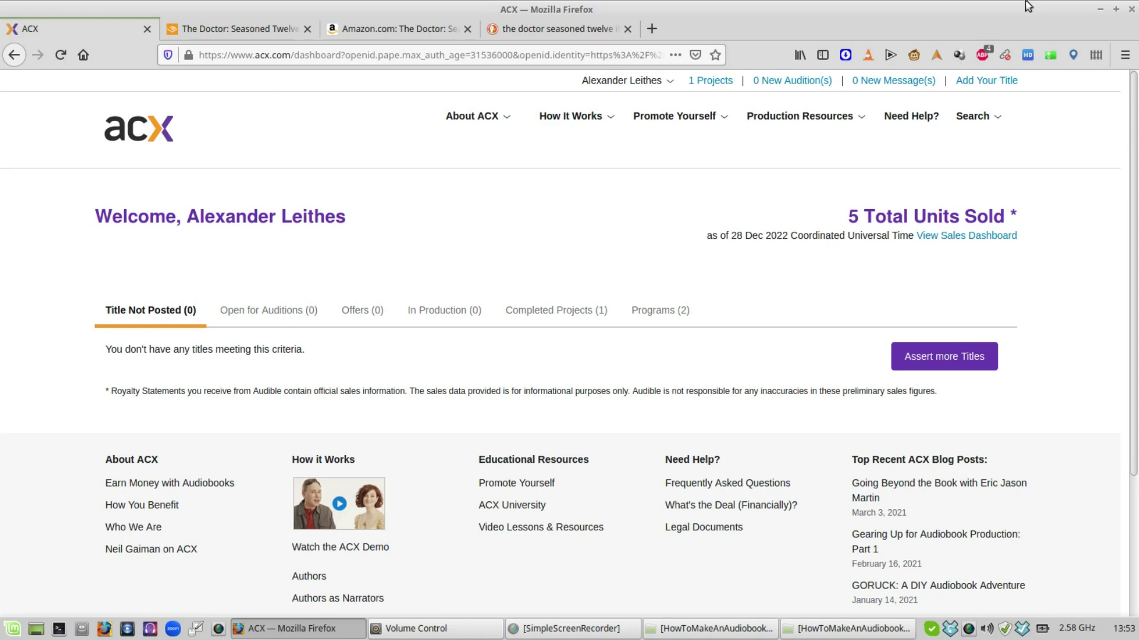
Step: Switch to the file manager window showing the Seasoned Thirteen audiobook content folder
key(alt+Tab)
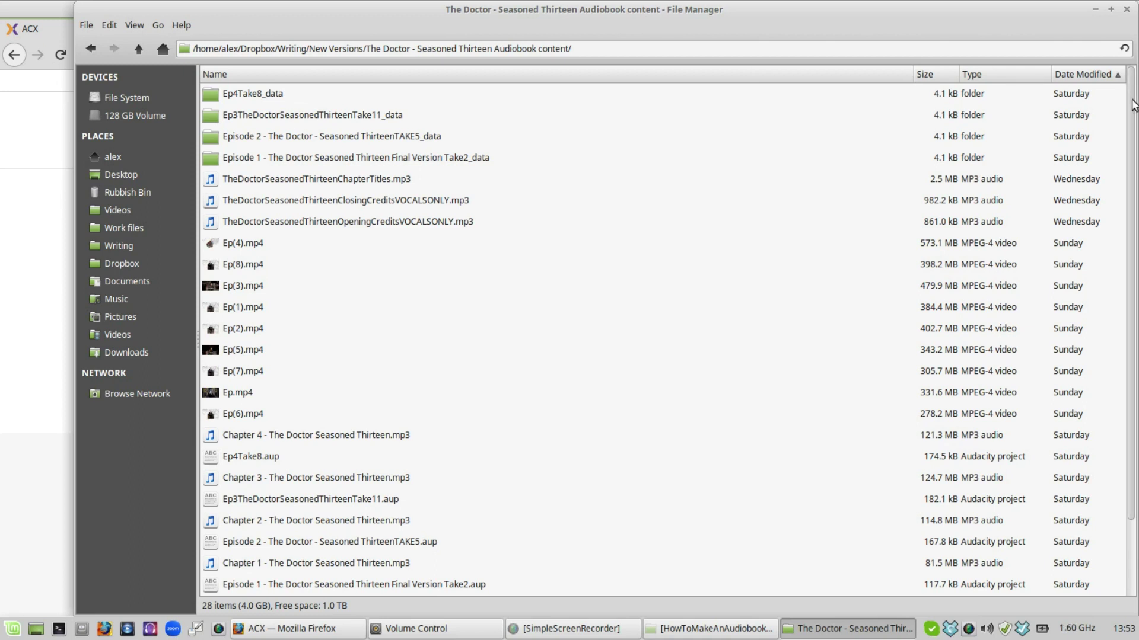
Step: Open 'Chapter 1 - The Doctor Seasoned Thirteen.mp3' with Audacity from the file manager
scroll(1134, 105, down, 3)
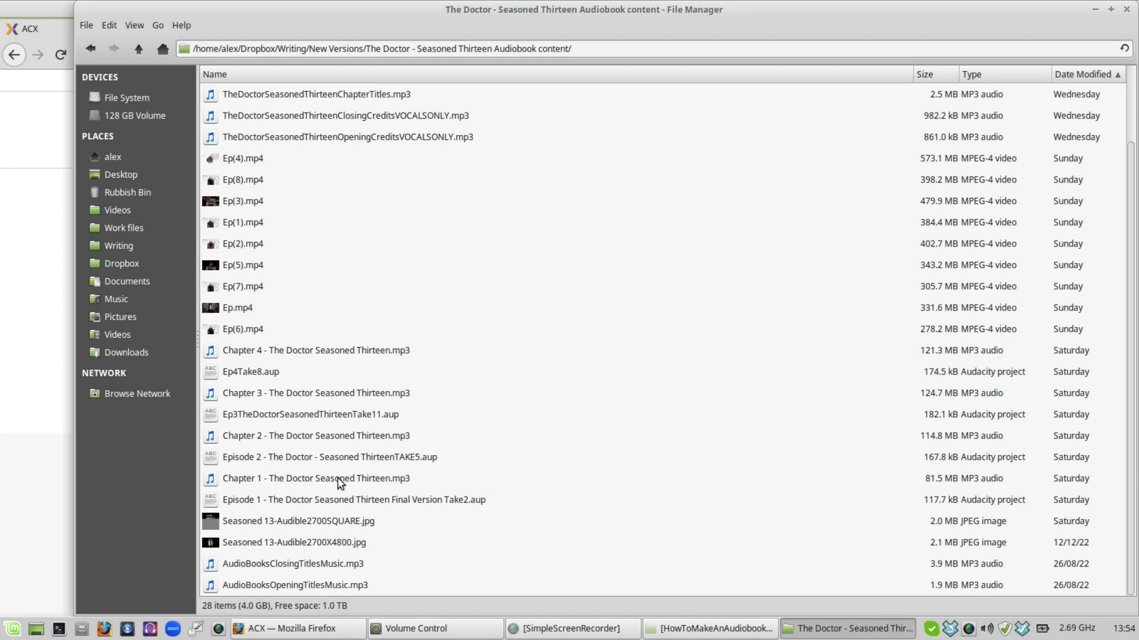
right_click(340, 483)
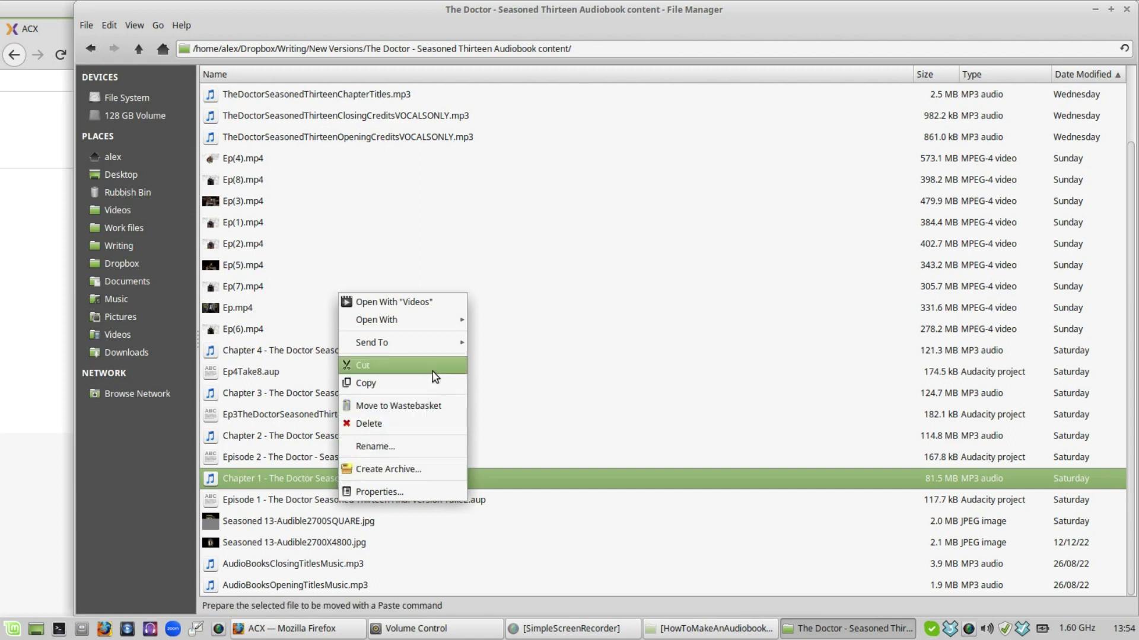
mouse_move(446, 325)
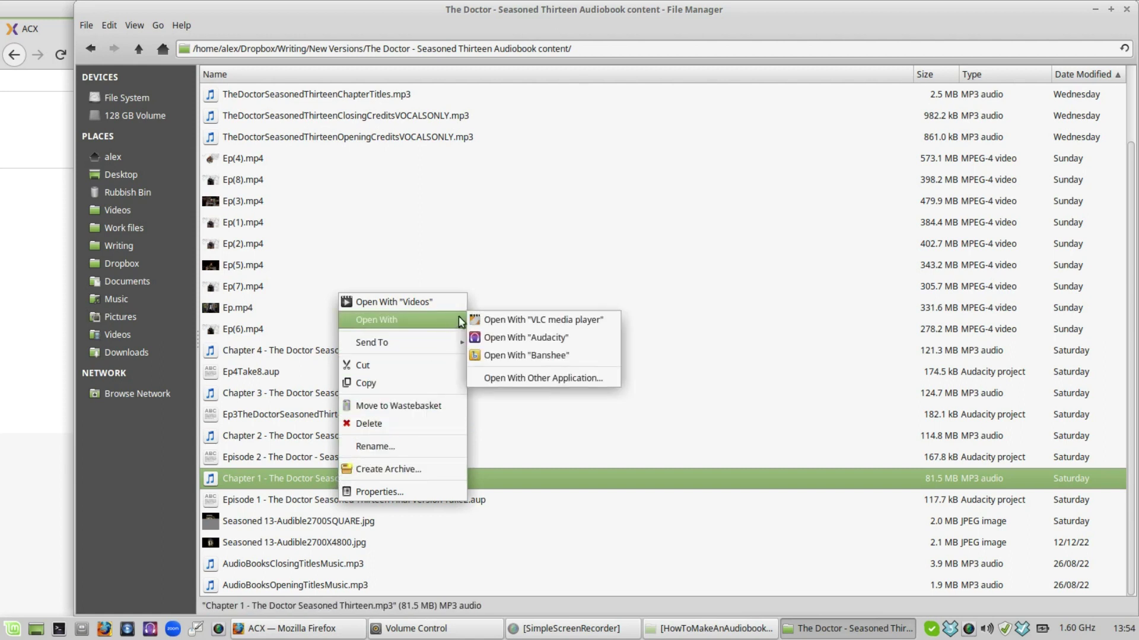
click(546, 338)
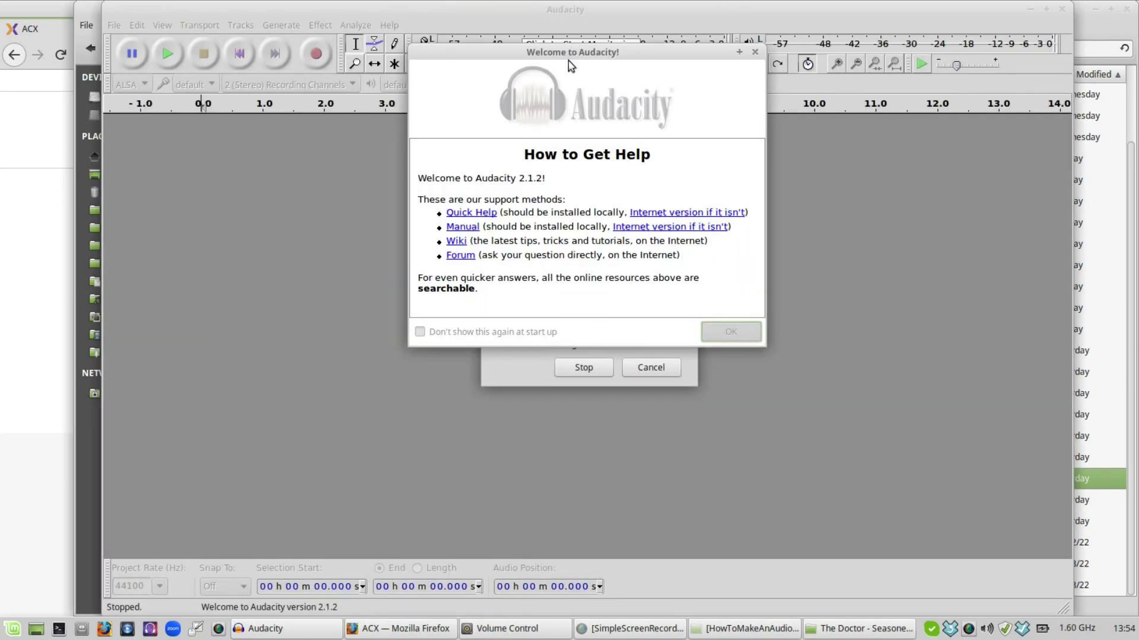
Step: Move the Welcome to Audacity dialog aside during the MP3 import, then dismiss it with OK
drag(570, 61, 329, 187)
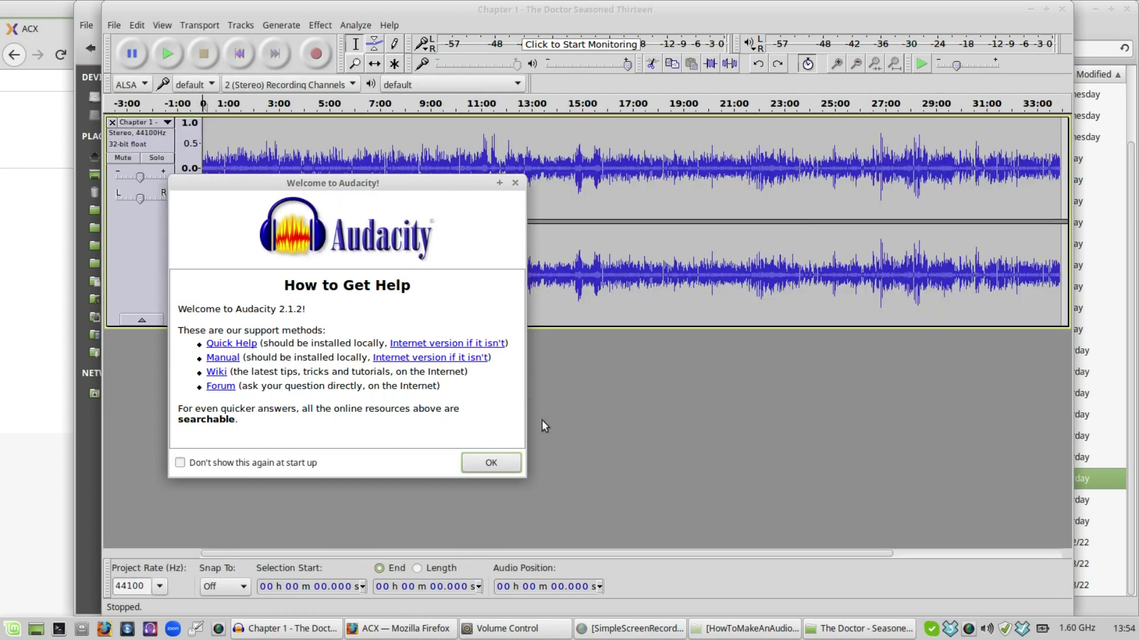
click(504, 466)
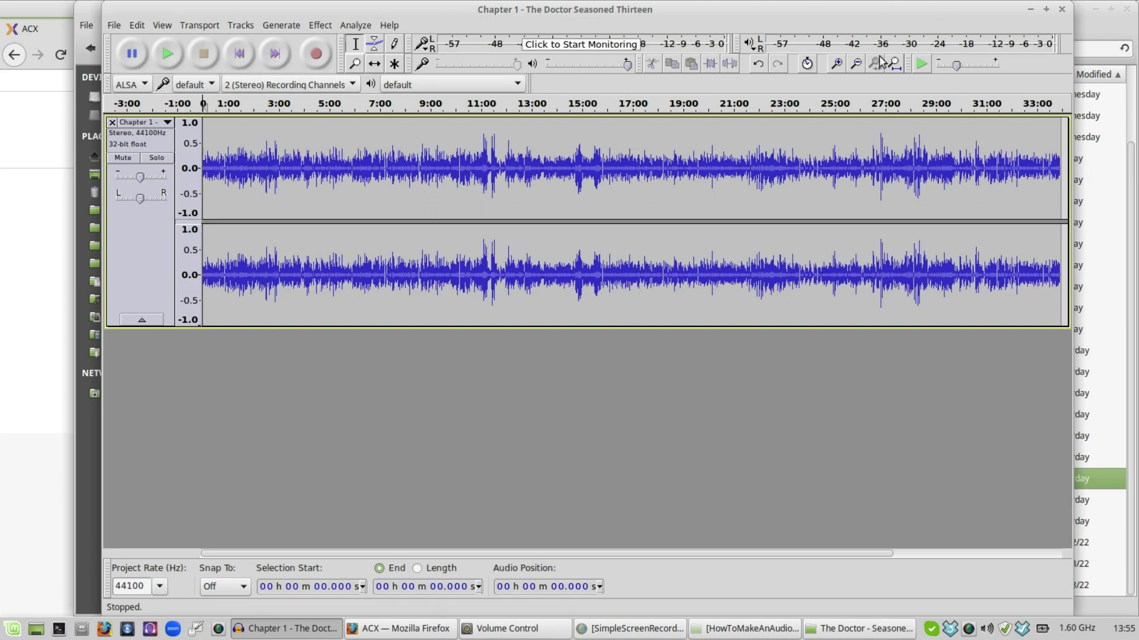
Step: Zoom in to a seconds-level view and play a sample starting at 14.8 seconds
click(837, 63)
click(837, 63)
click(838, 64)
click(837, 63)
click(837, 63)
click(837, 63)
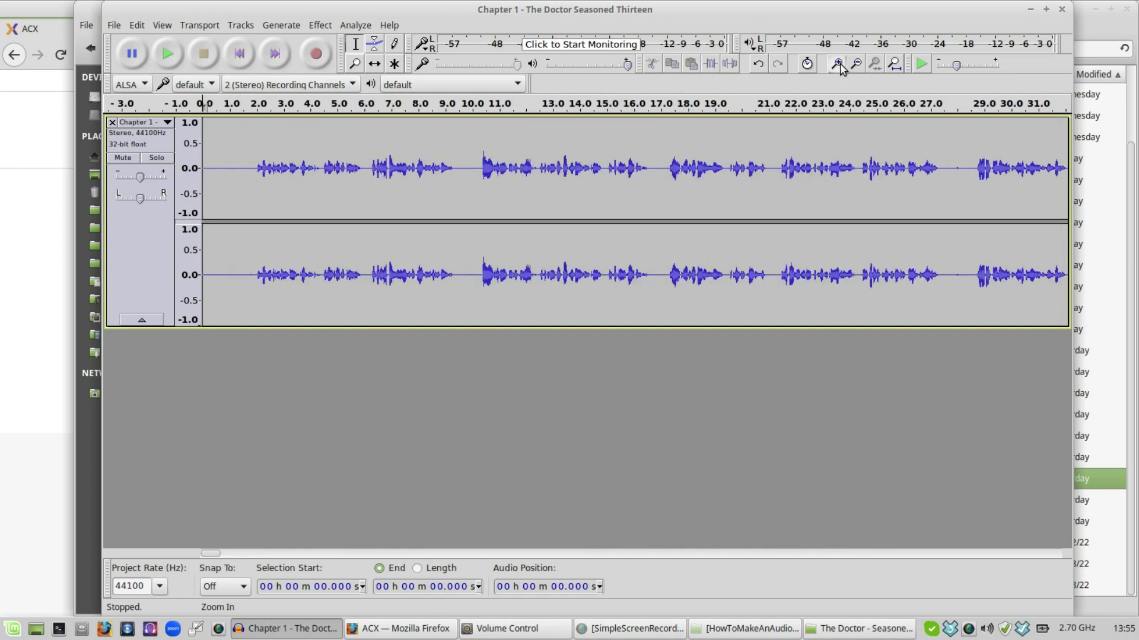
click(601, 176)
click(173, 59)
click(197, 61)
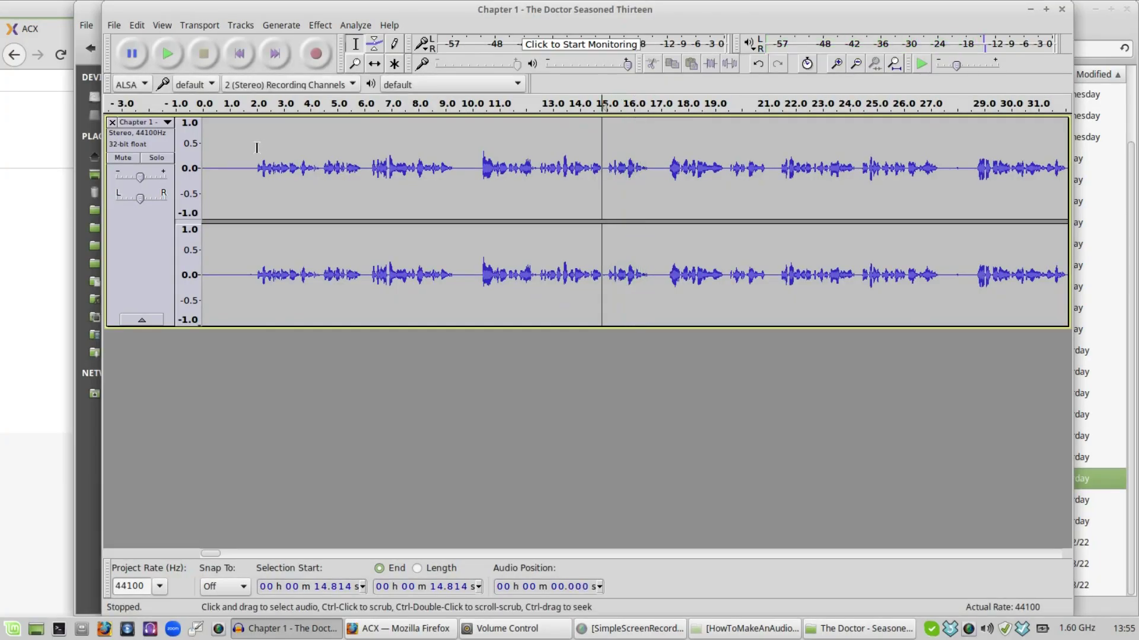
Step: Play the audio from about 1.9 seconds, then again from the very start
click(253, 151)
click(170, 55)
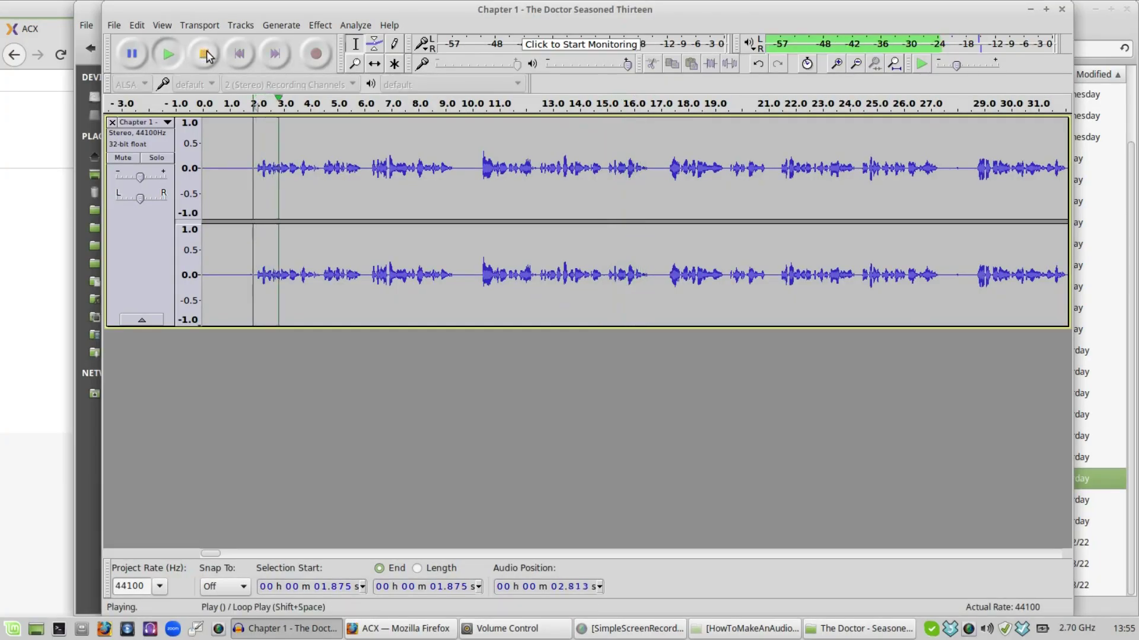
click(205, 55)
click(226, 149)
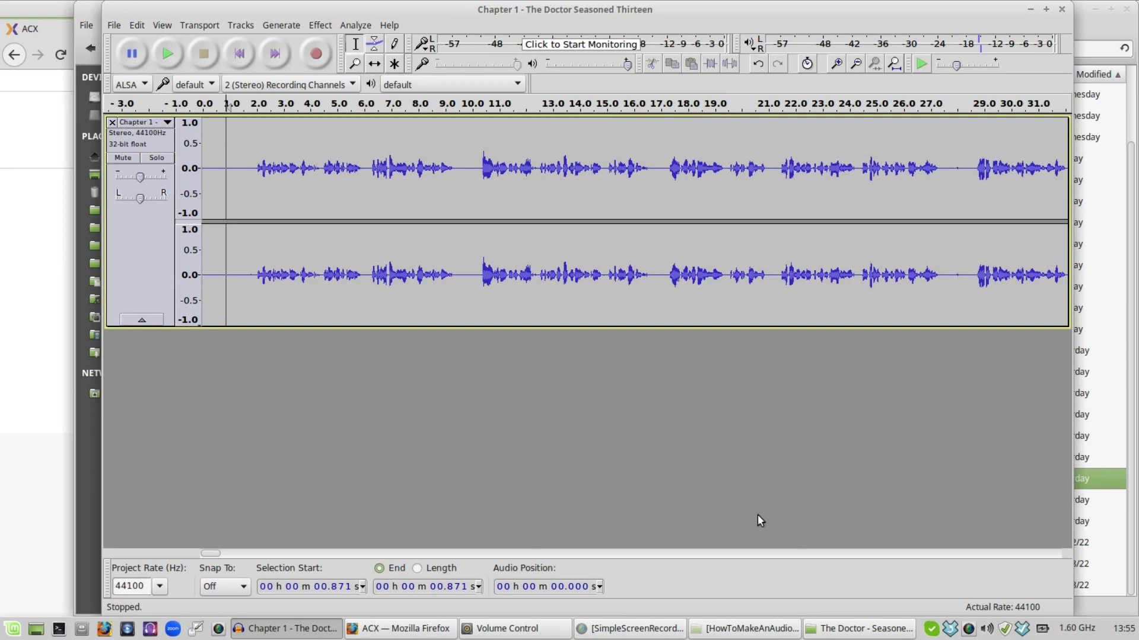
drag(213, 553, 24, 466)
click(757, 177)
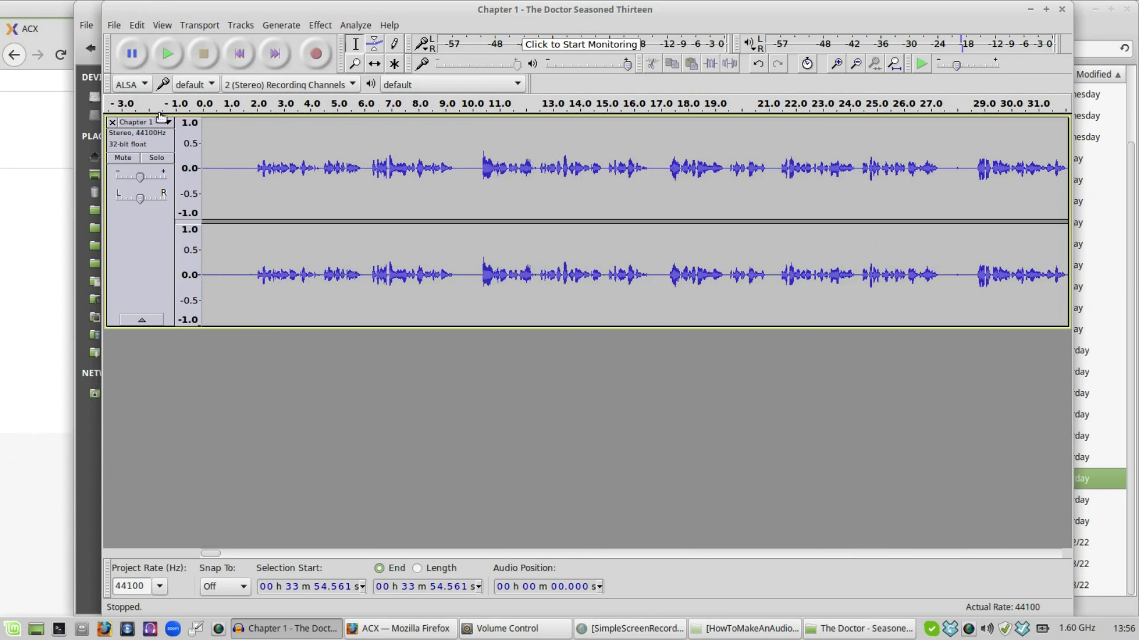
click(203, 143)
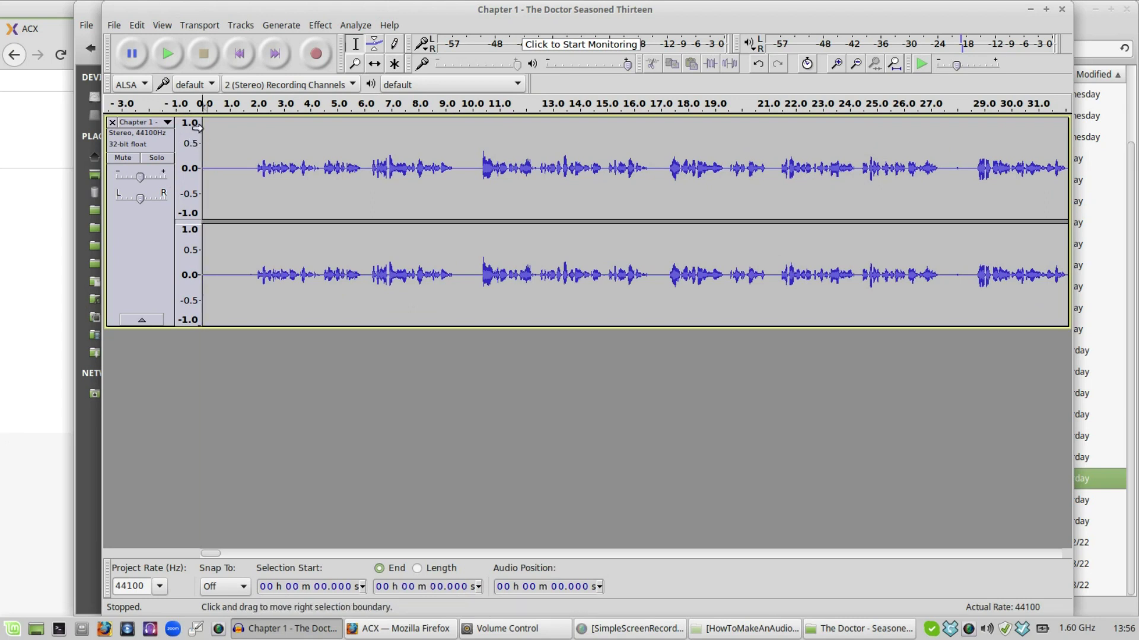
click(169, 54)
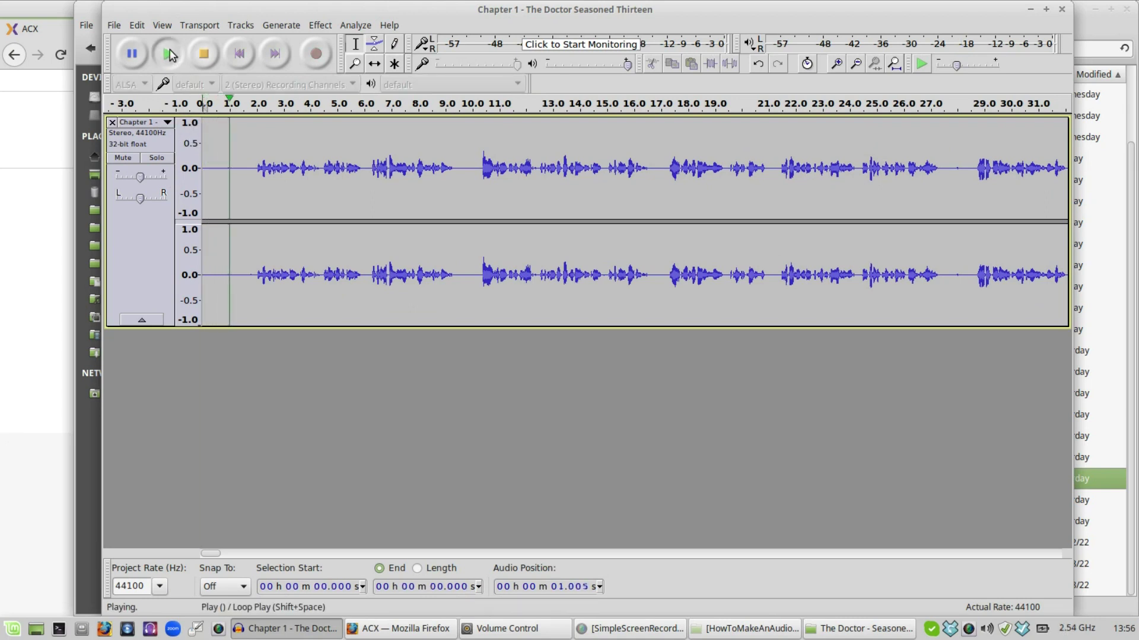
click(205, 55)
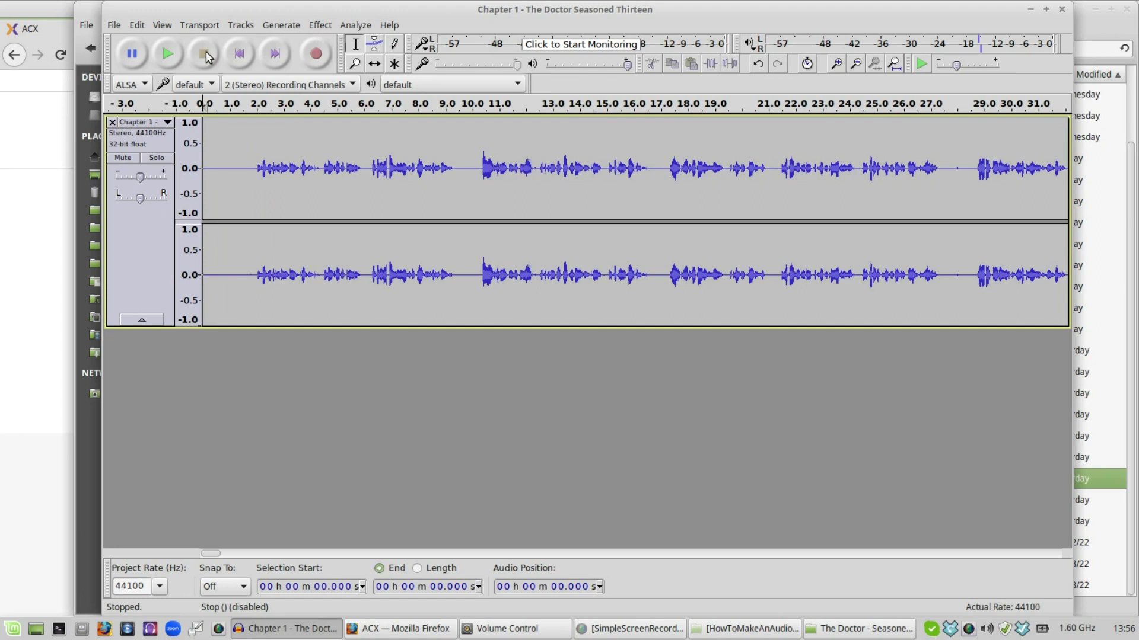
Step: Select the silent gap from about 9.4 to 10.0 seconds and play it back
click(456, 166)
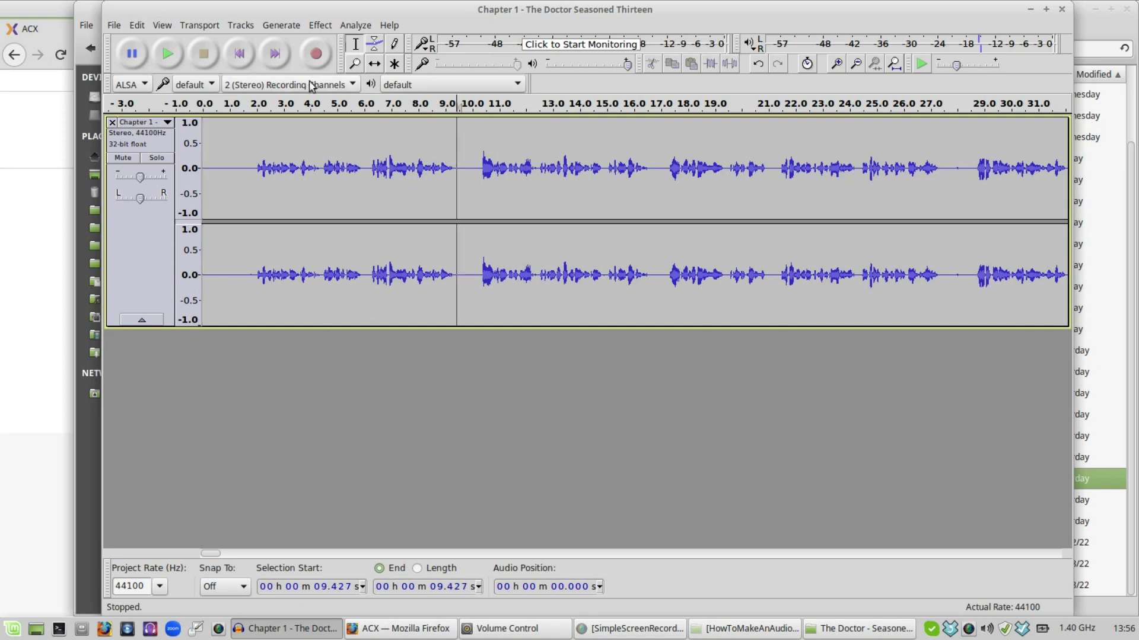
click(169, 54)
click(203, 54)
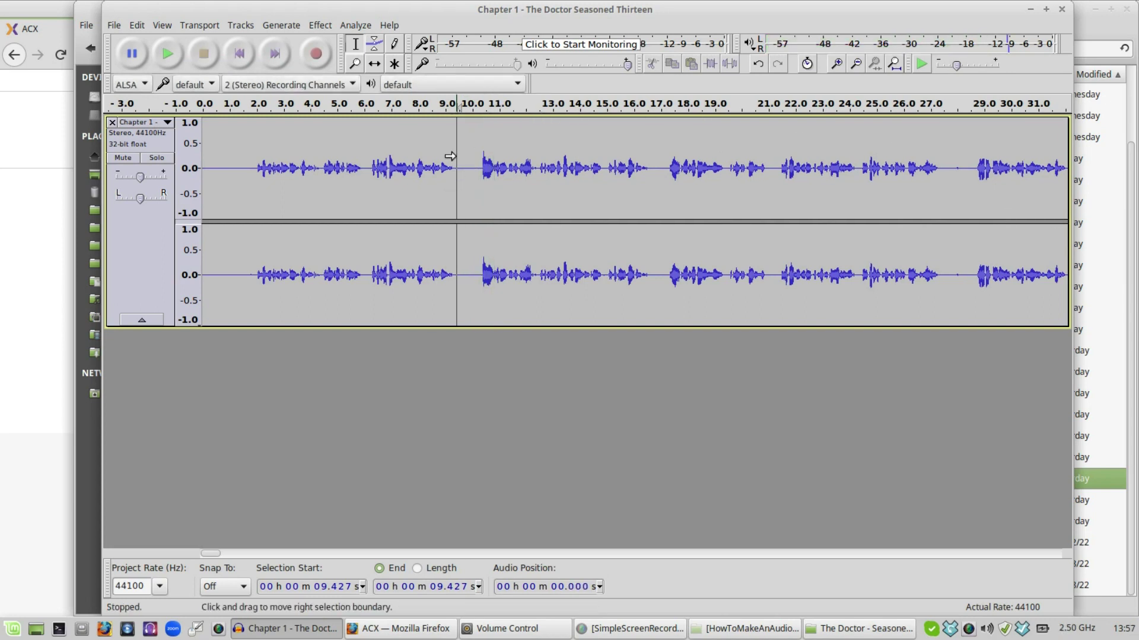
drag(450, 156, 472, 156)
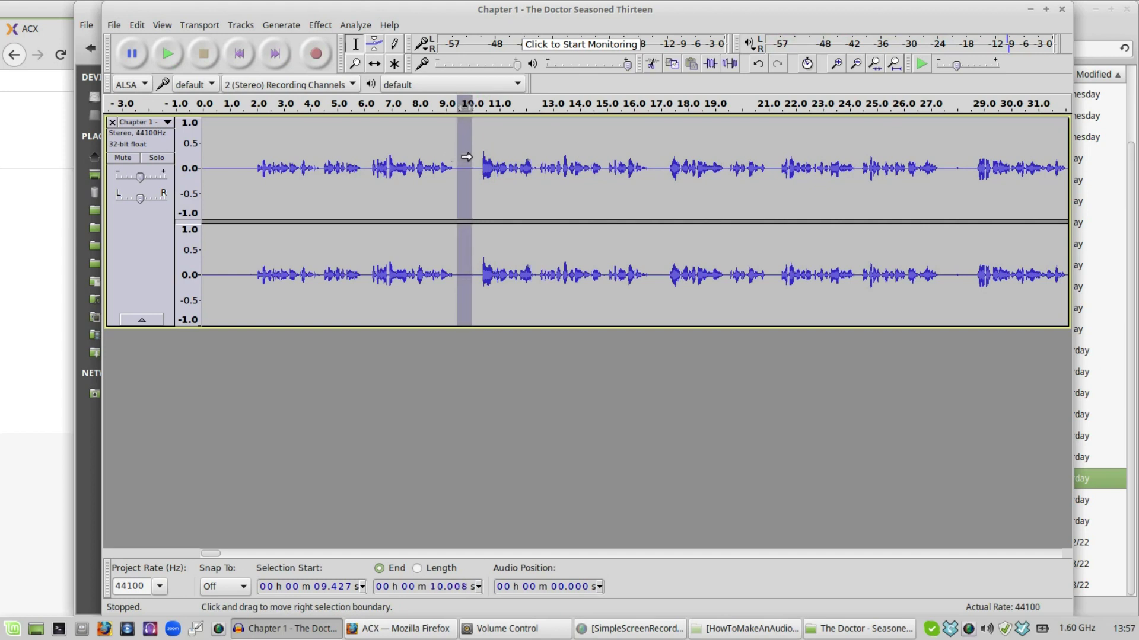
click(178, 57)
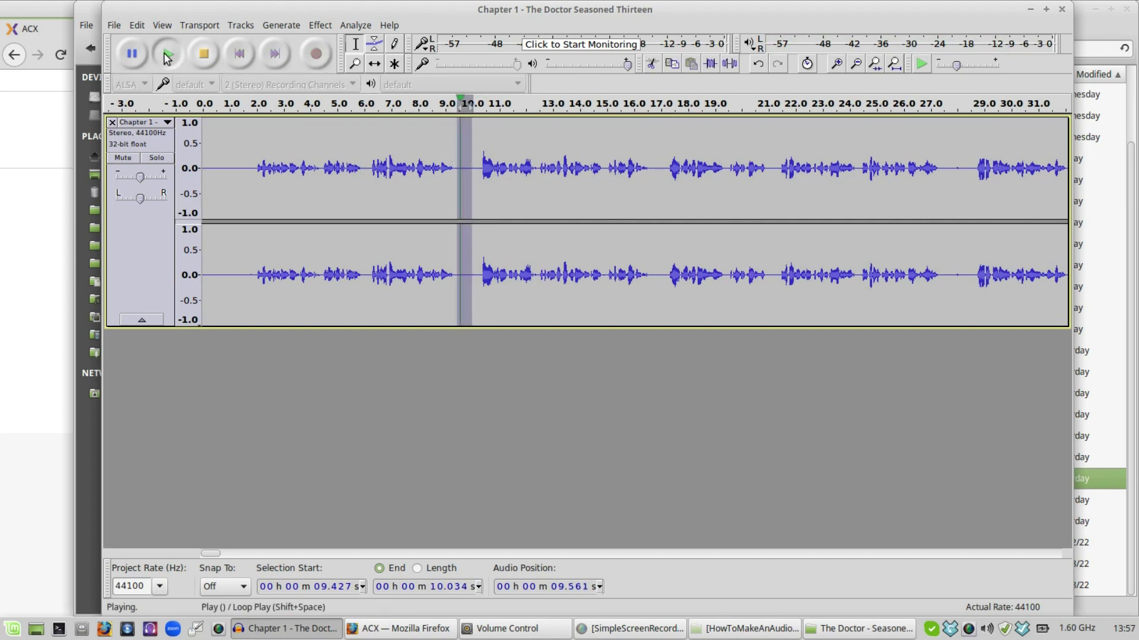
Step: Capture a Noise Reduction noise profile from the selected silent gap
click(321, 25)
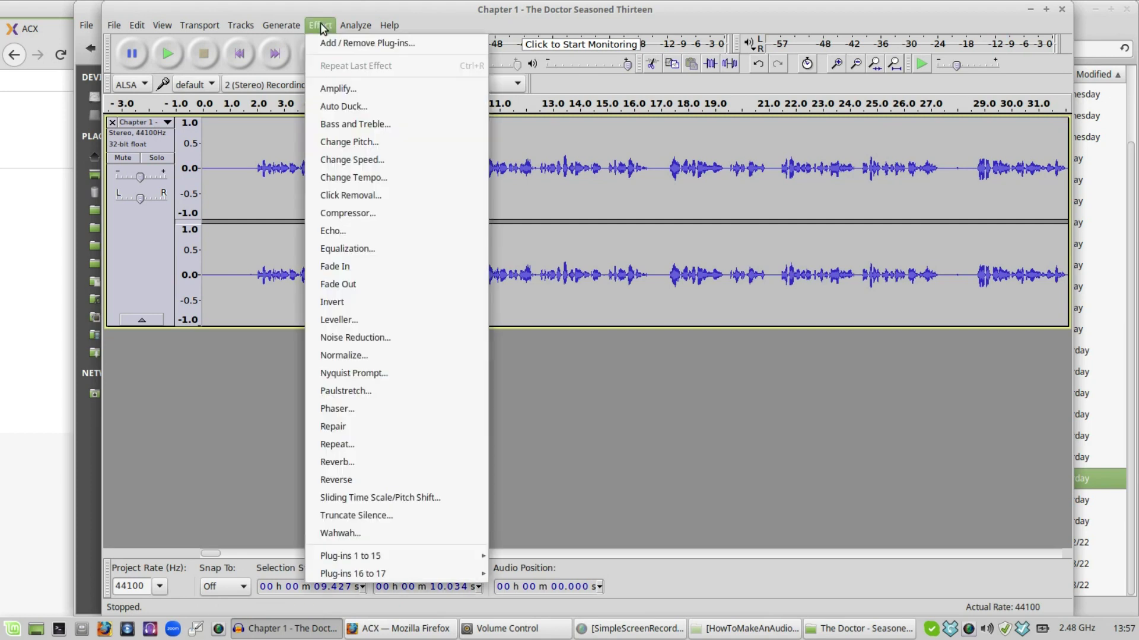
click(403, 337)
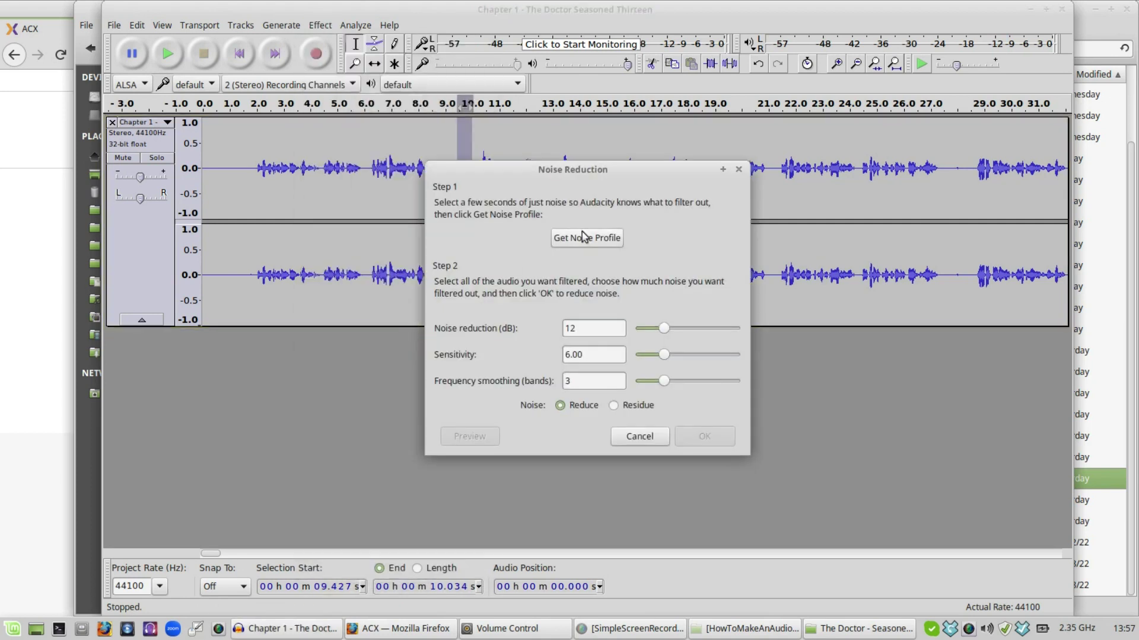
click(606, 240)
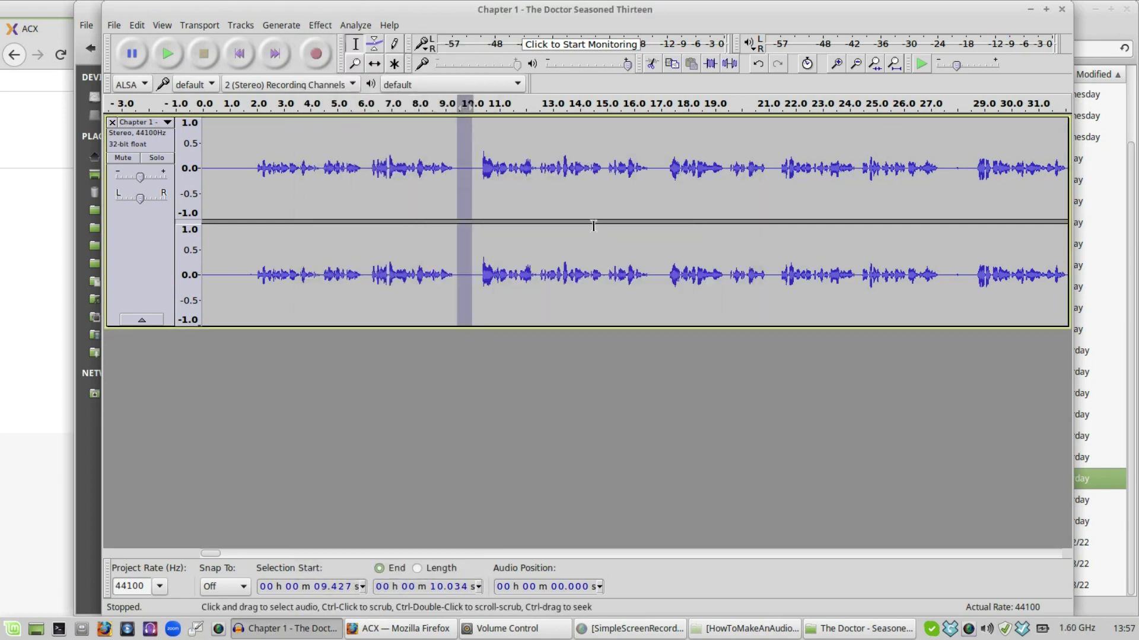
Step: Reopen Noise Reduction for the recording and cancel it without applying any reduction
click(475, 173)
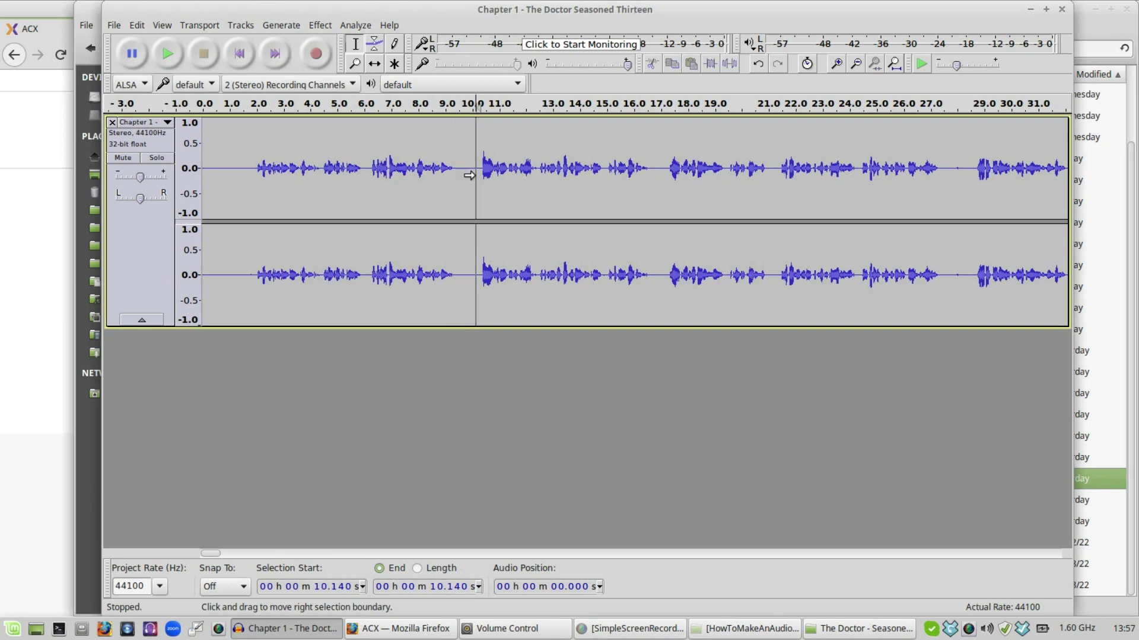
click(459, 167)
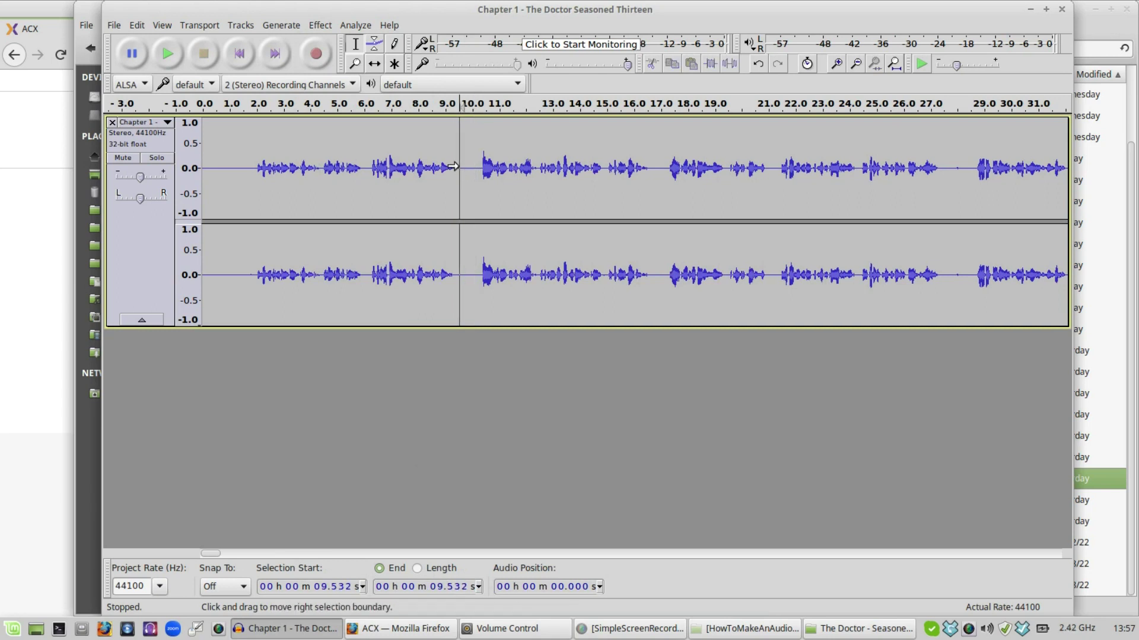
click(319, 25)
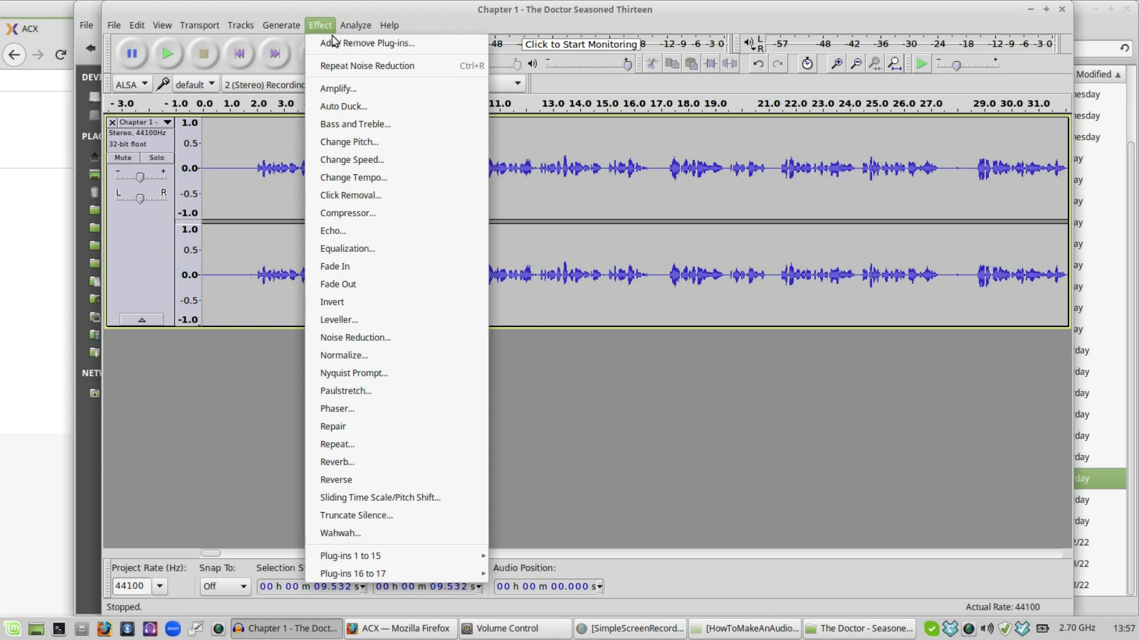
click(412, 338)
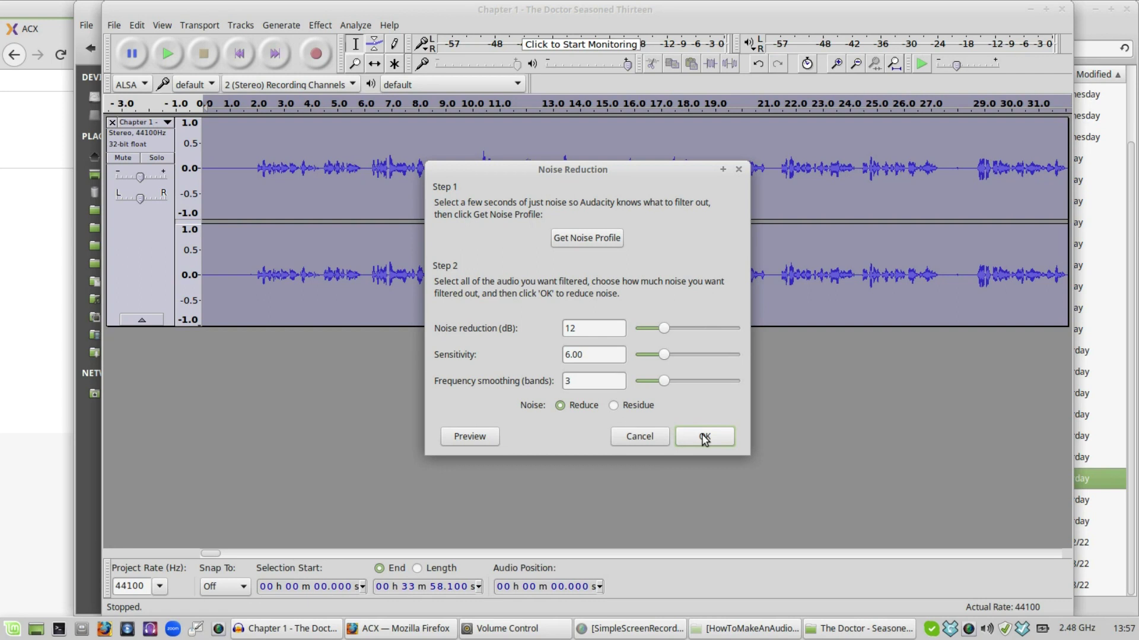
click(653, 438)
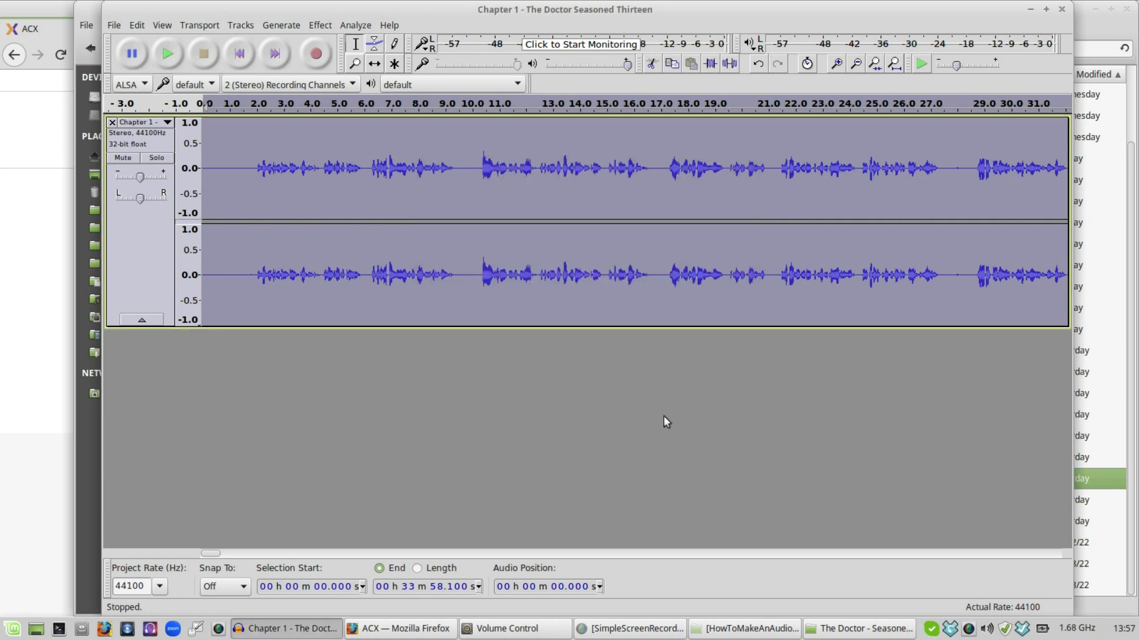
Step: Zoom out until the whole 30:39 recording fits, then zoom in twice on its ending
click(437, 178)
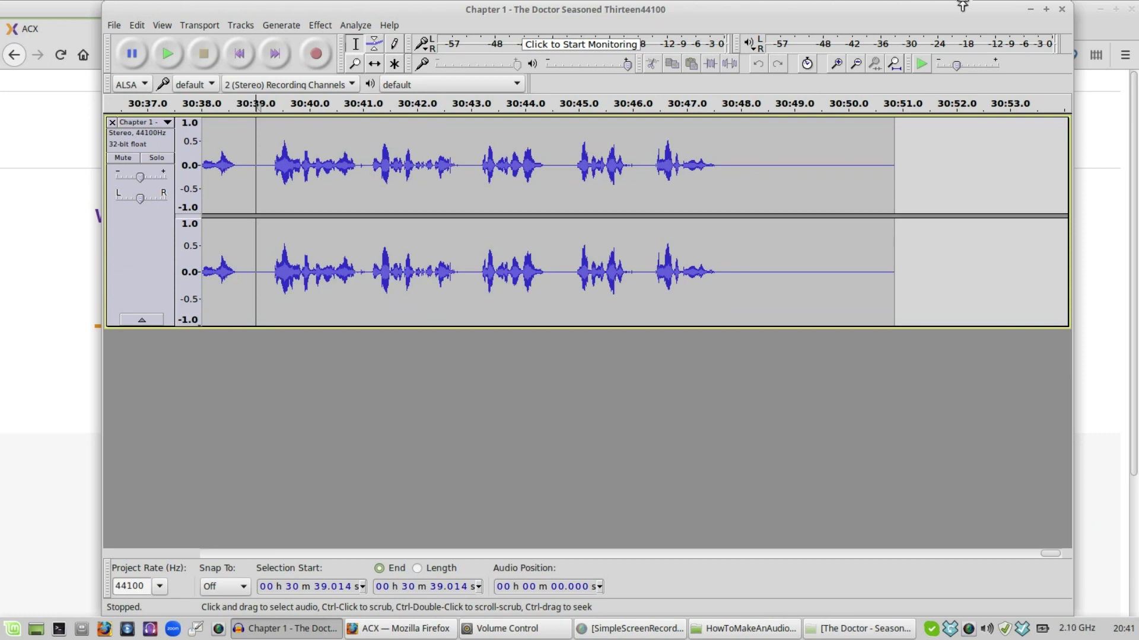
click(857, 65)
click(856, 65)
click(856, 65)
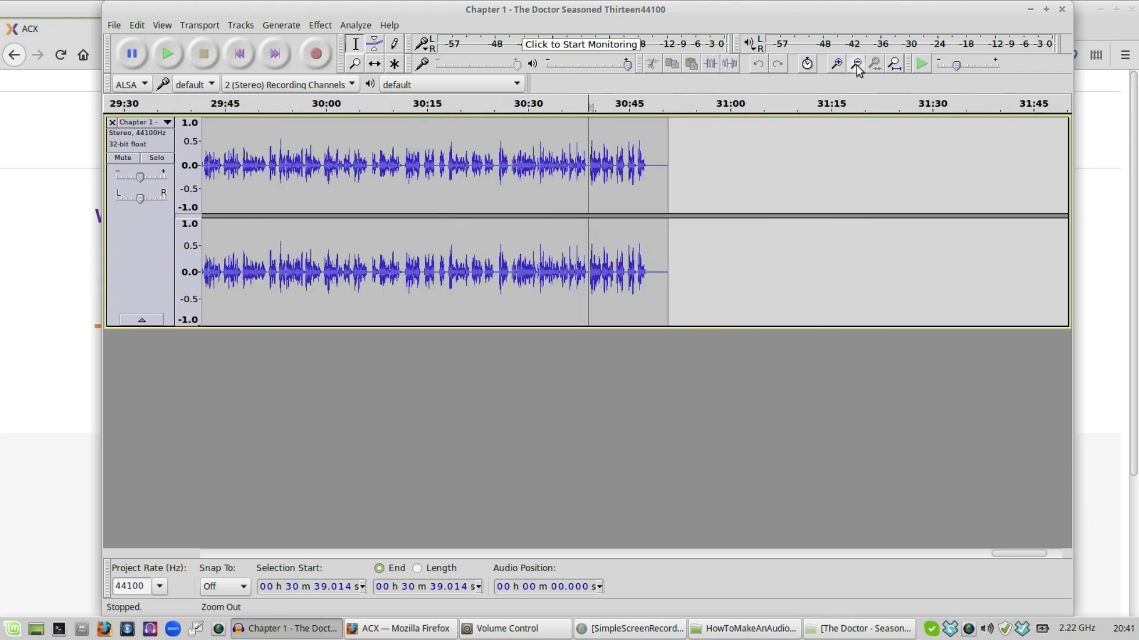
click(856, 65)
click(857, 65)
click(856, 65)
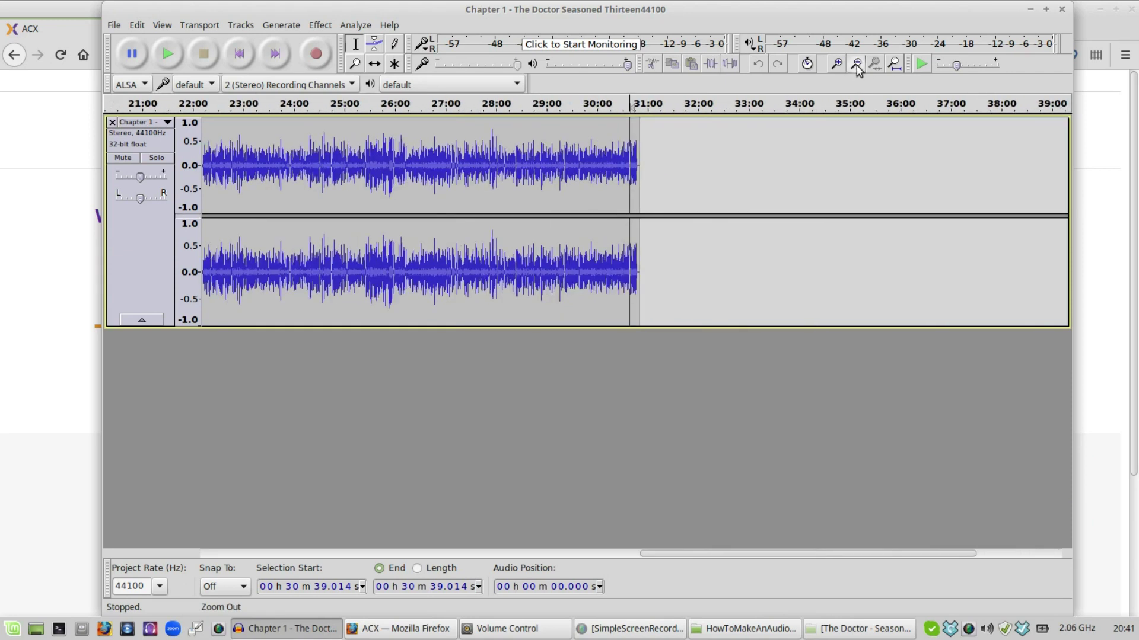
click(856, 65)
click(856, 65)
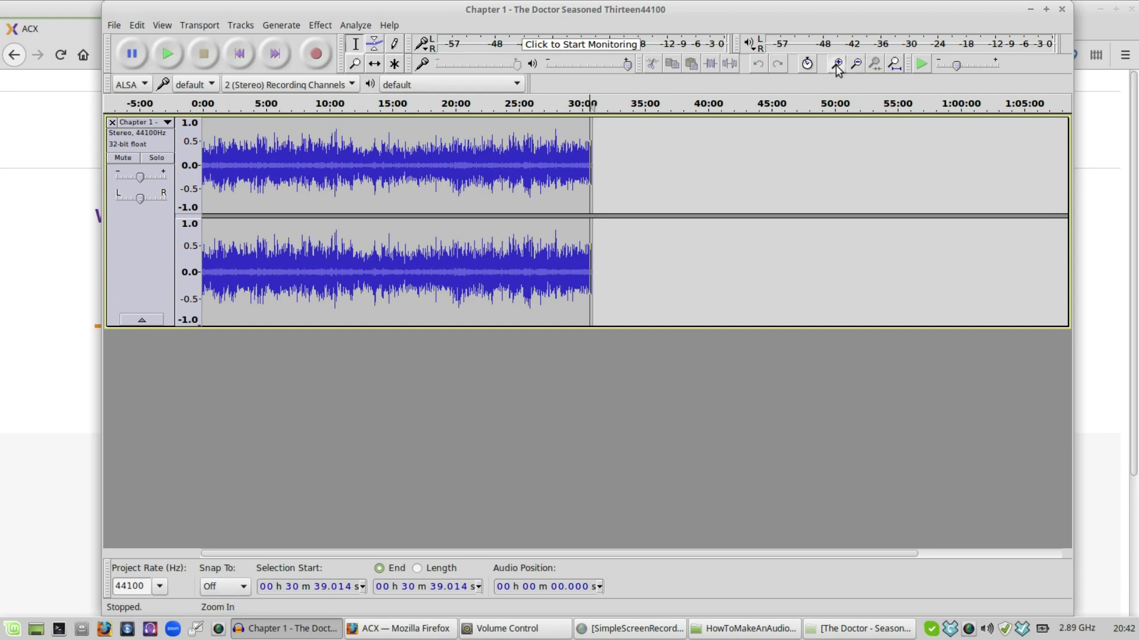
click(836, 64)
click(836, 64)
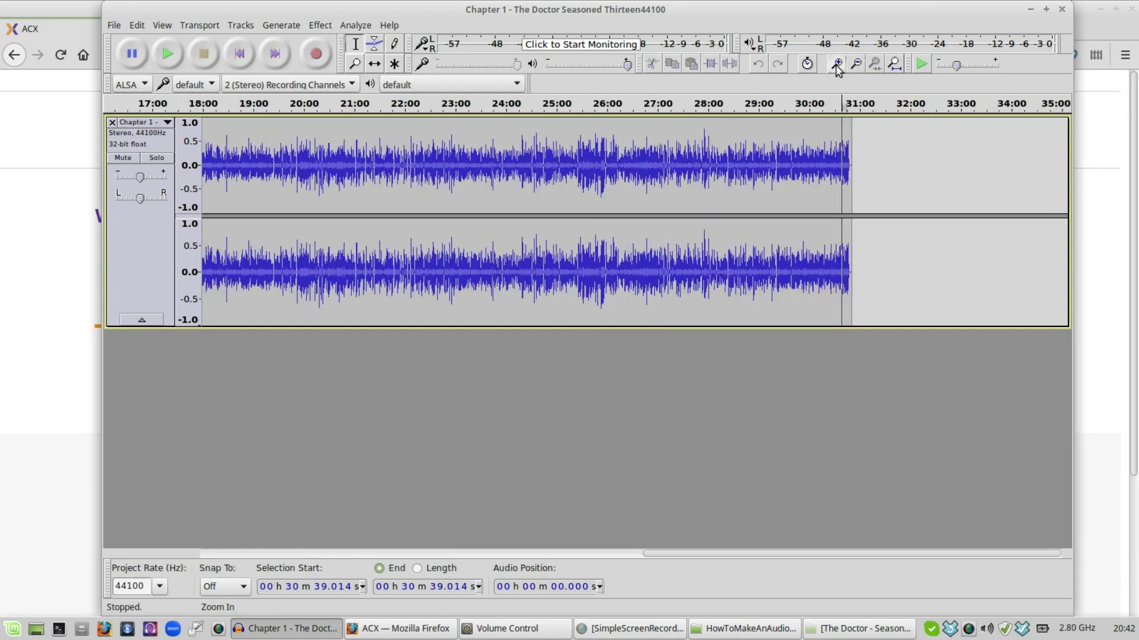
Step: Keep the project rate at 44100 Hz and open Export Audio set to MP3 Files
click(160, 587)
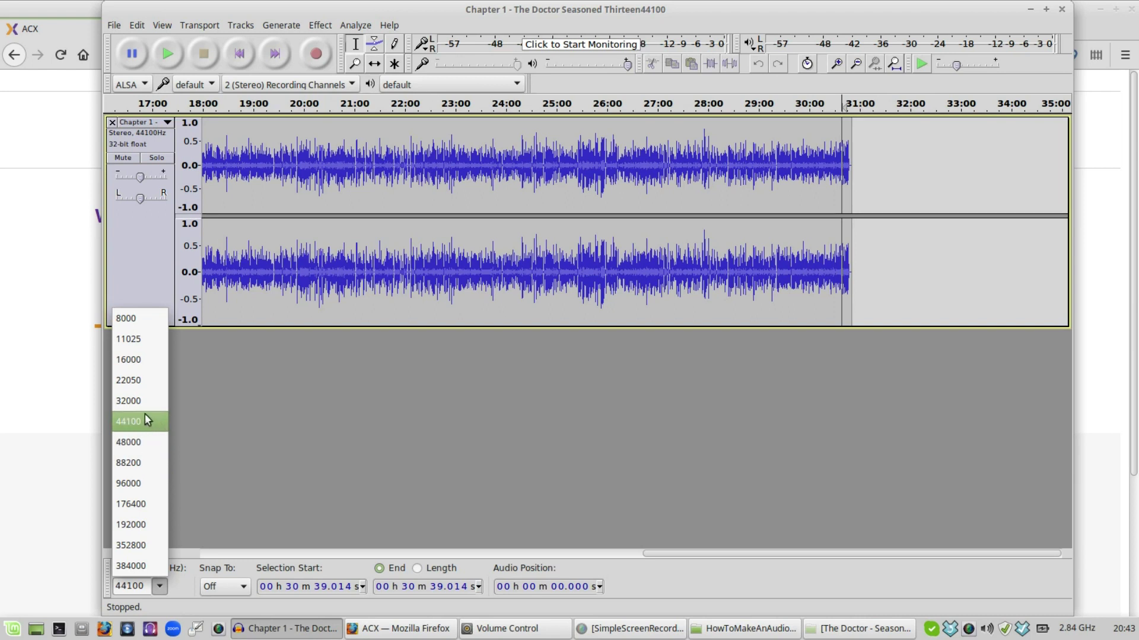
click(146, 419)
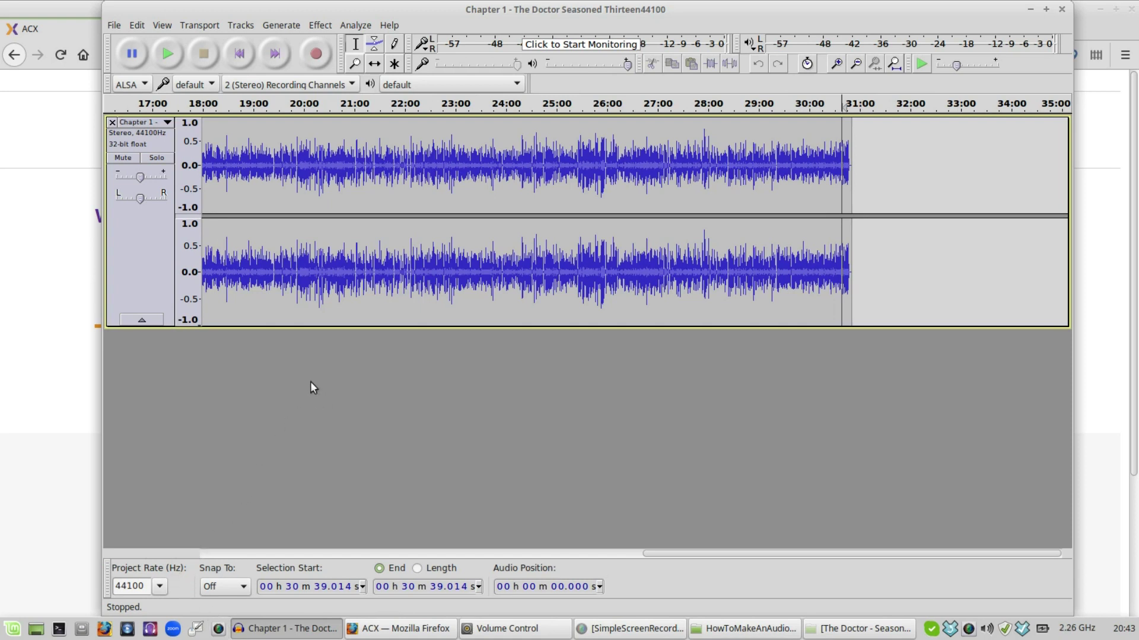
click(115, 26)
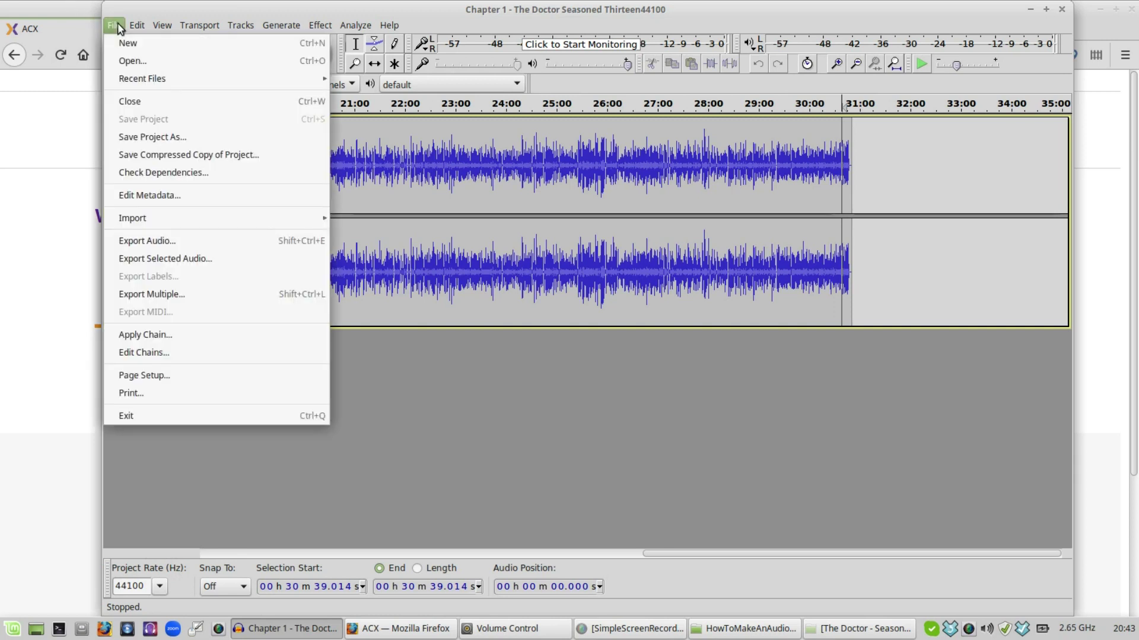
click(185, 238)
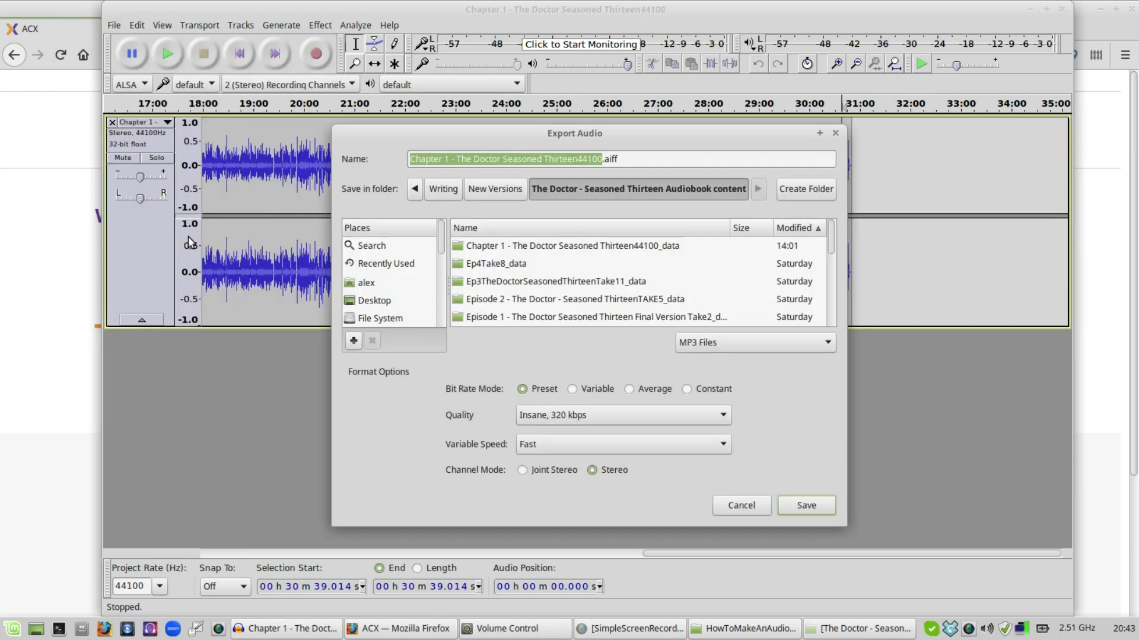
Step: Replace the 'aiff' extension at the end of the export Name field with 'mp3'
click(663, 157)
key(BackSpace)
key(BackSpace)
key(BackSpace)
key(BackSpace)
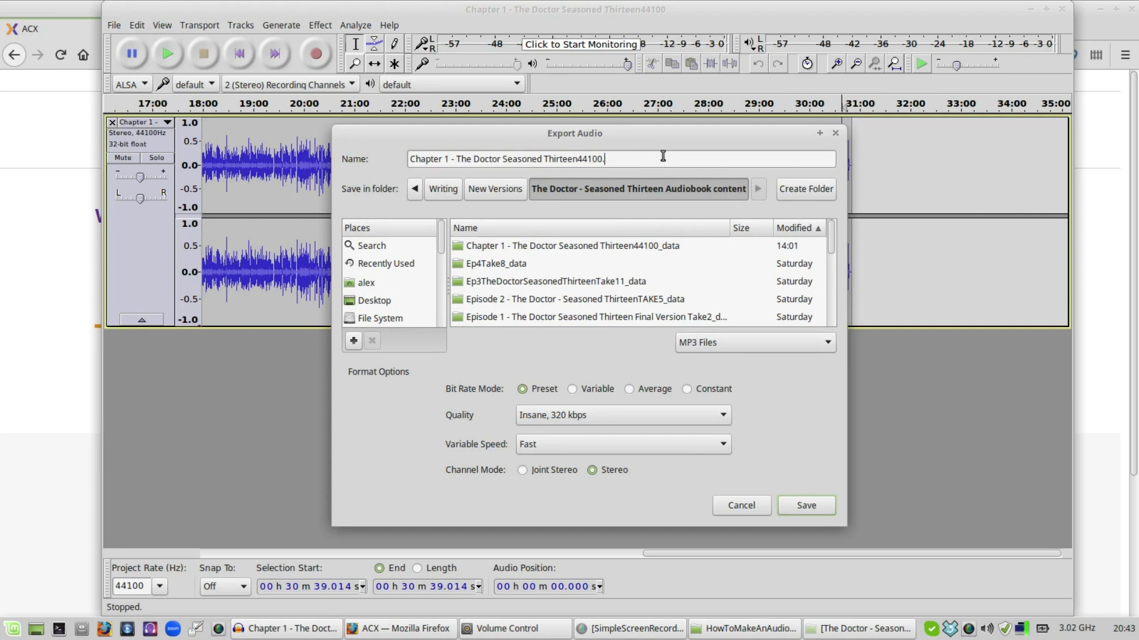
text(mp3)
Step: Cancel the Export Audio dialog and jump back to the start of the project with Home
click(740, 506)
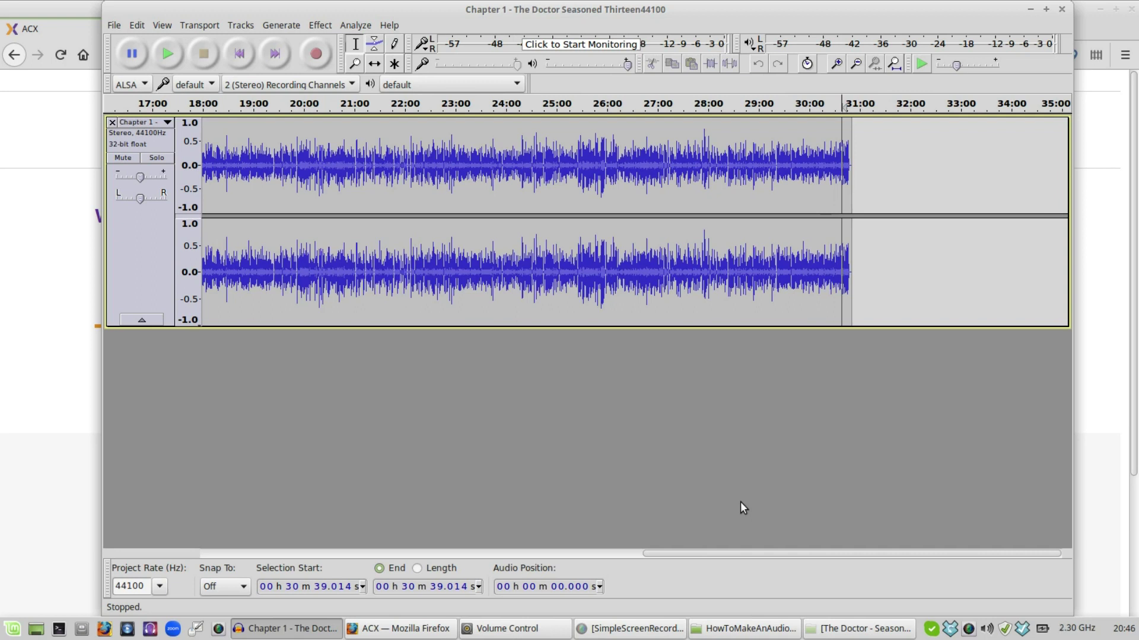
key(Home)
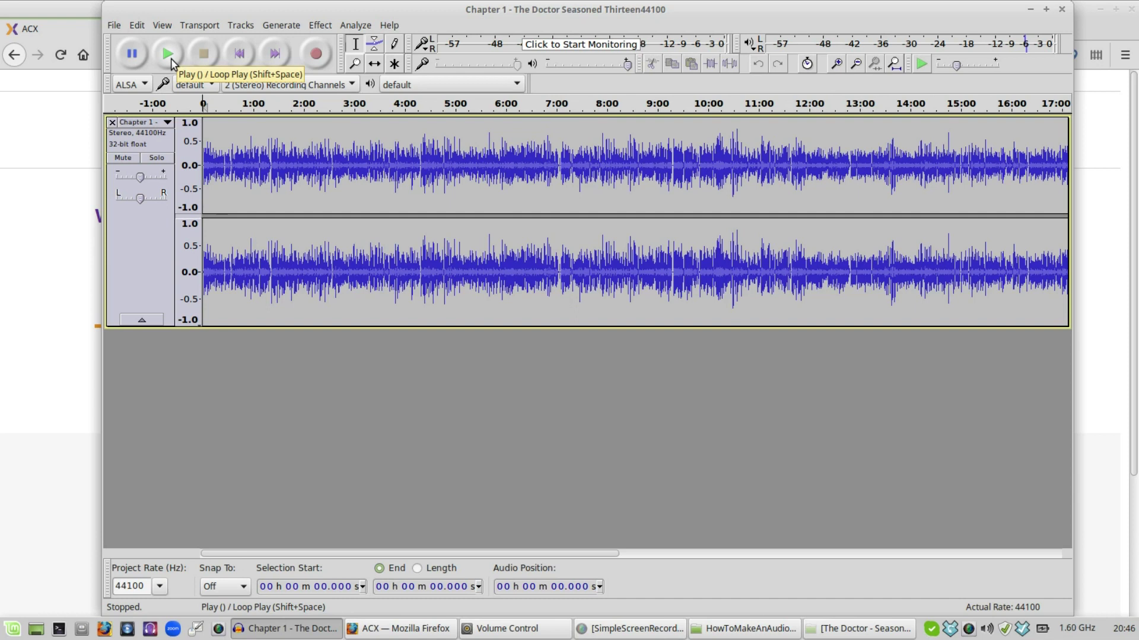
Step: Play a few seconds from the chapter's start, then its final seconds near the end
click(171, 58)
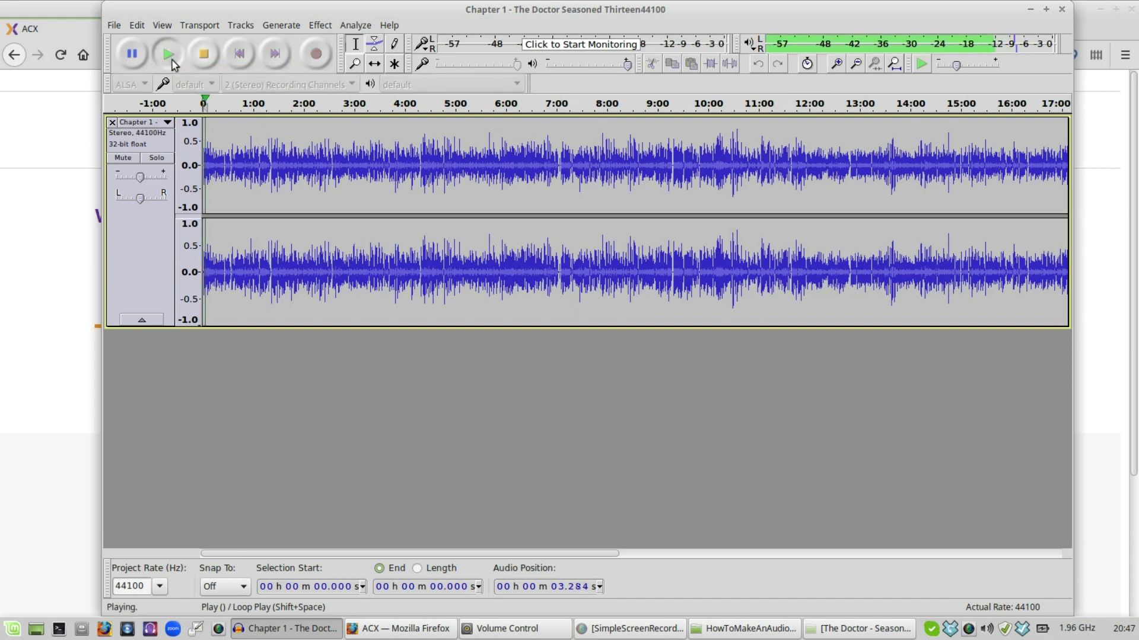
click(205, 55)
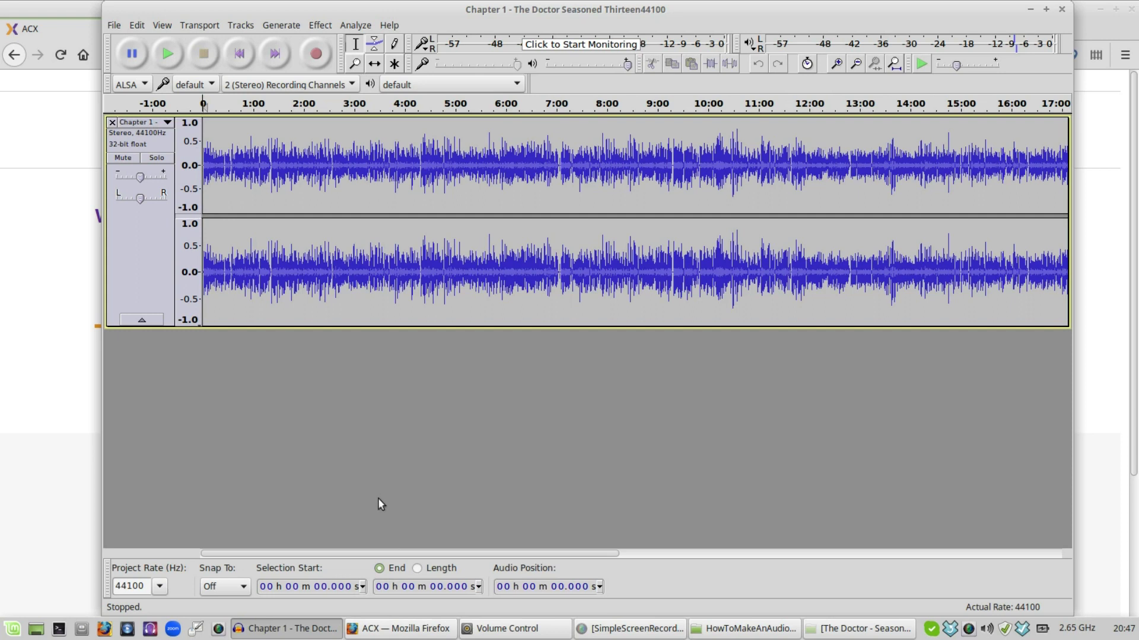
drag(396, 557, 1136, 509)
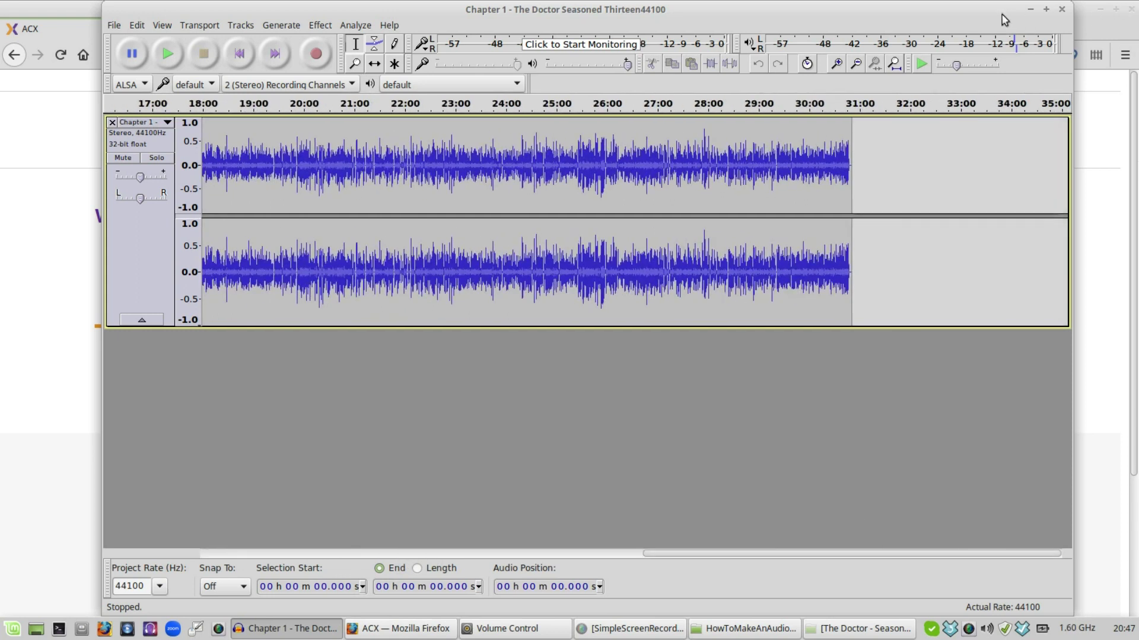
click(847, 152)
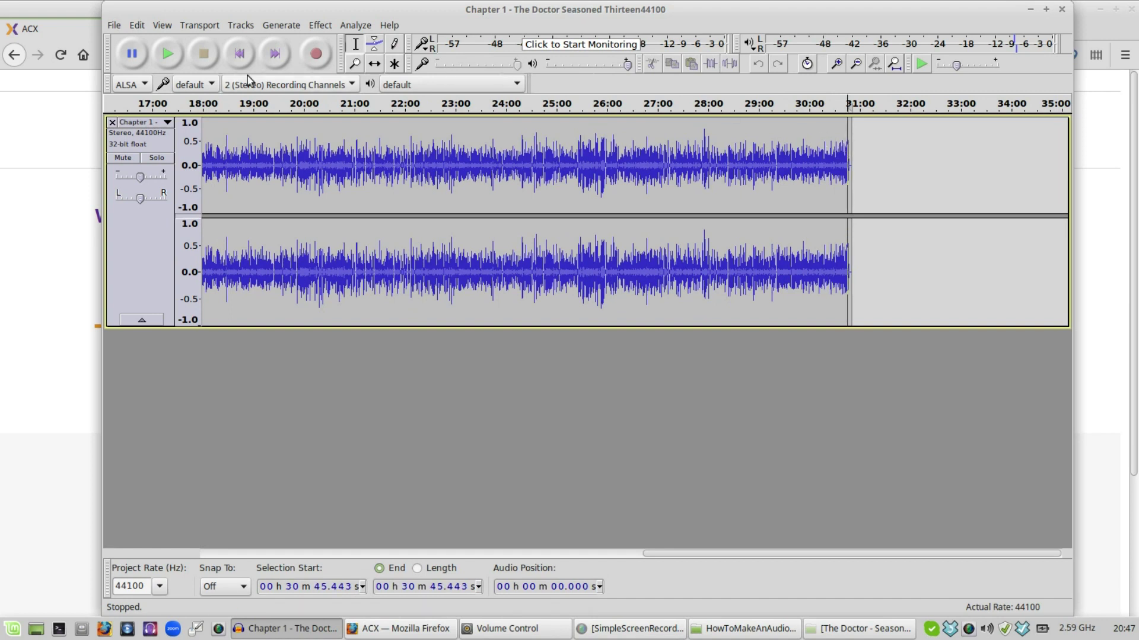
click(168, 55)
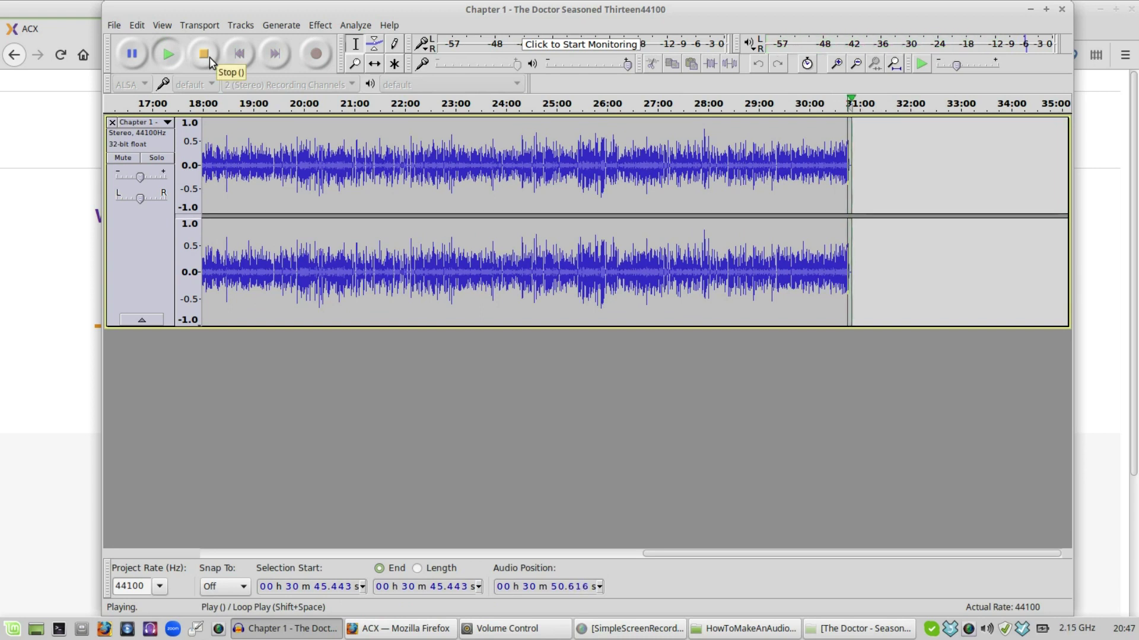
click(208, 57)
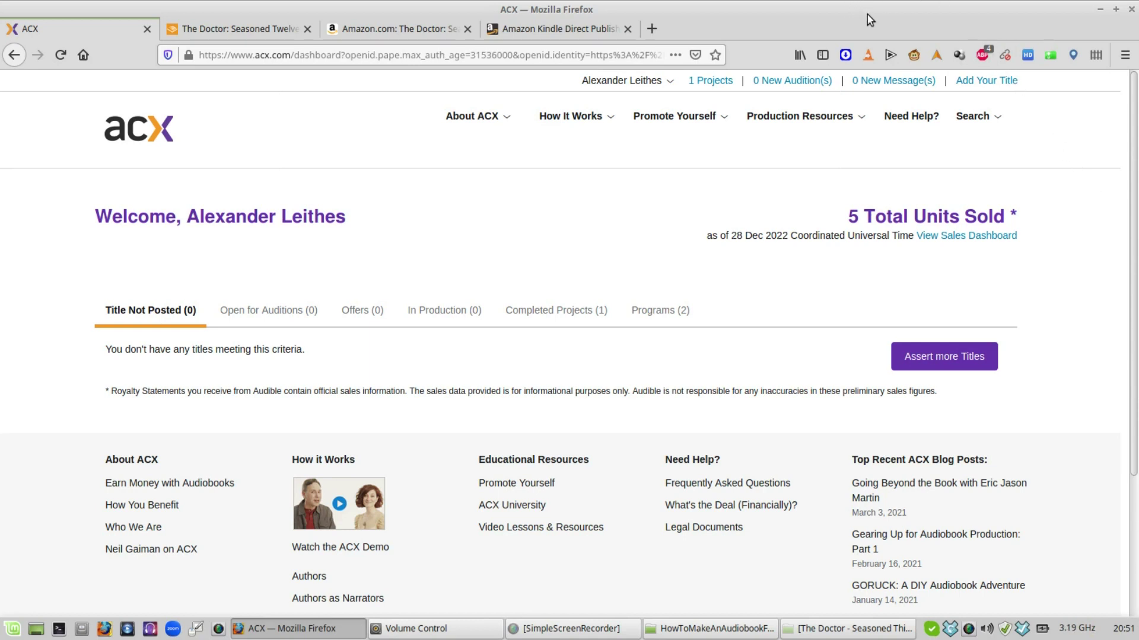
Step: Scroll the Kindle Direct Publishing bookshelf down to its footer, then go back to the ACX tab
click(572, 27)
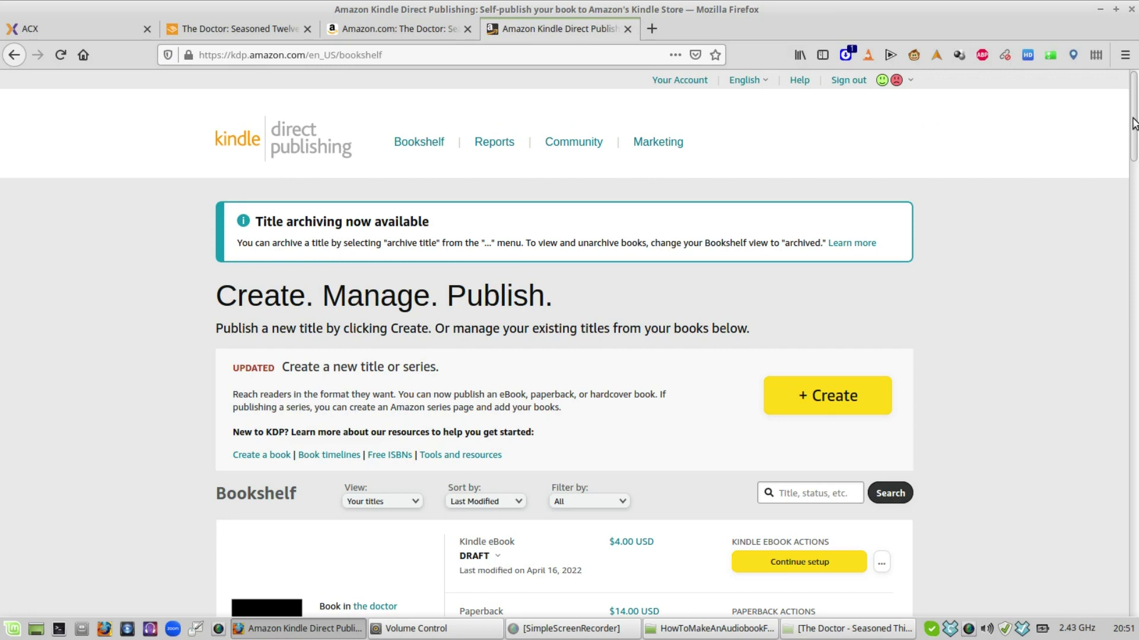
drag(1133, 123, 1125, 228)
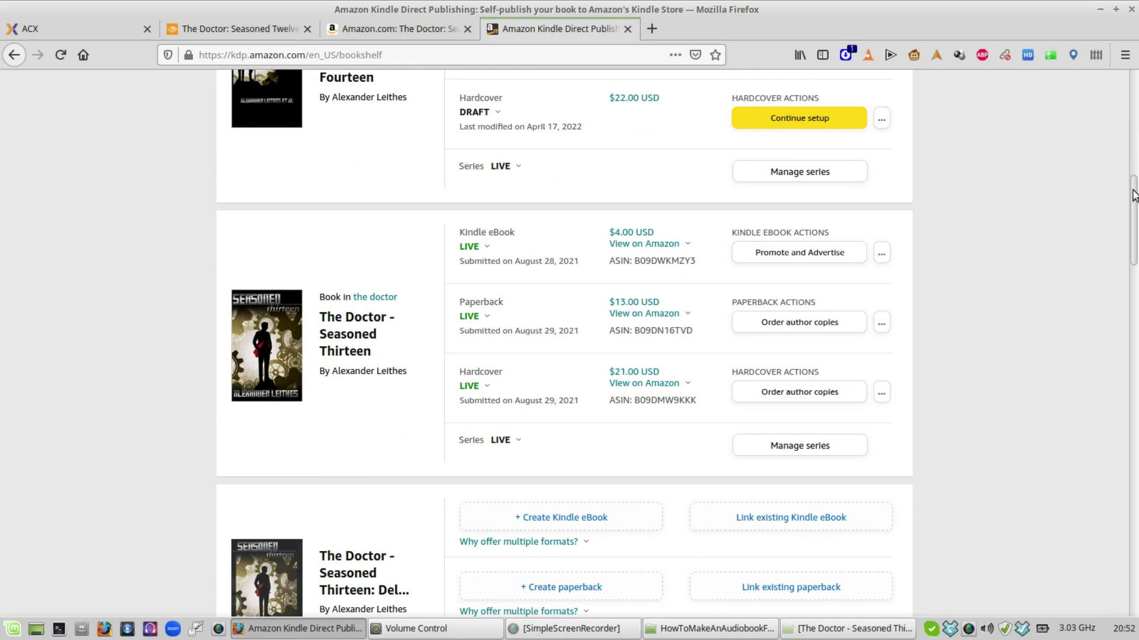
drag(1134, 197, 1128, 377)
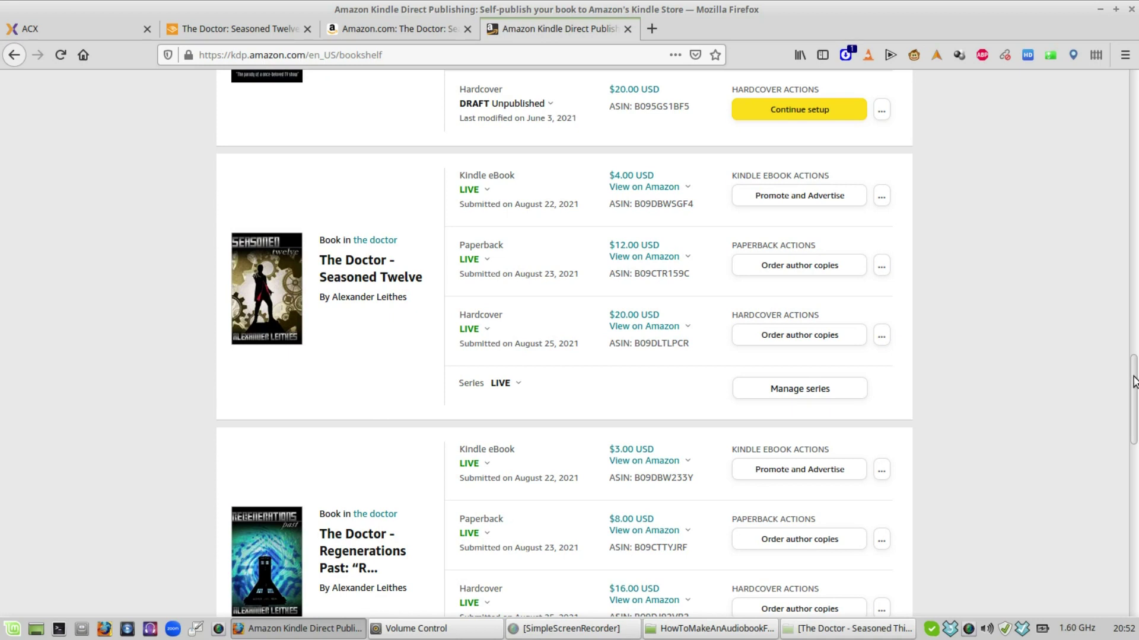
drag(1134, 381, 1090, 599)
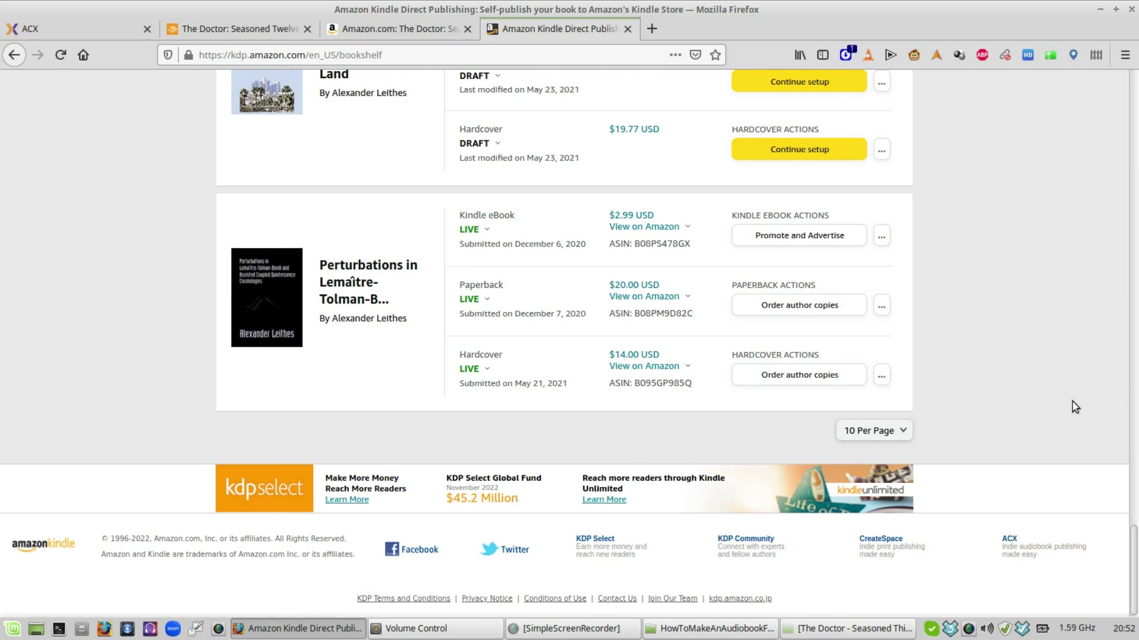
click(98, 27)
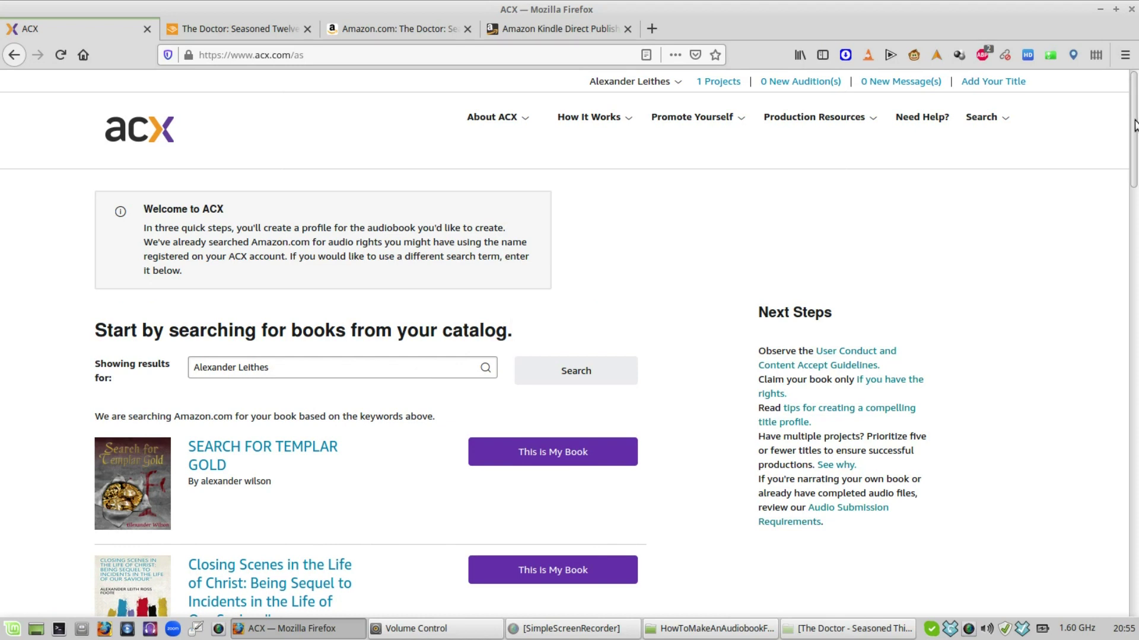
Step: Scroll through the Amazon catalog matches listed for the author's name
drag(1132, 125, 1108, 109)
Step: Refine the catalog search with 'The Doctor Seasoned Thirteen' and run it
click(451, 370)
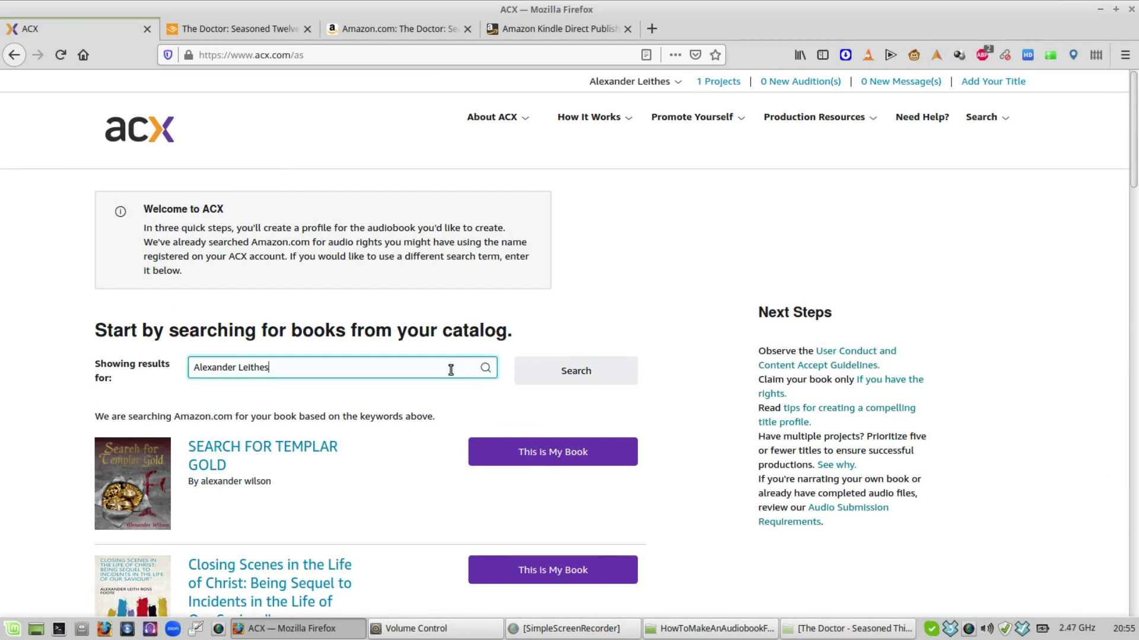
text(The Doctor Seasoned Th)
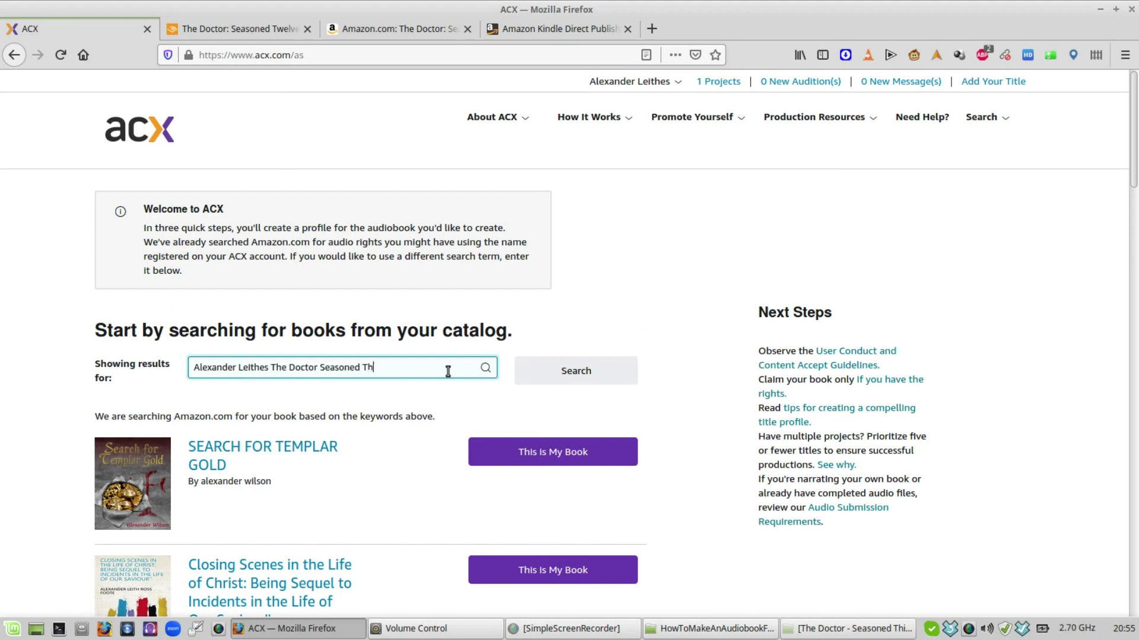
text(irteen)
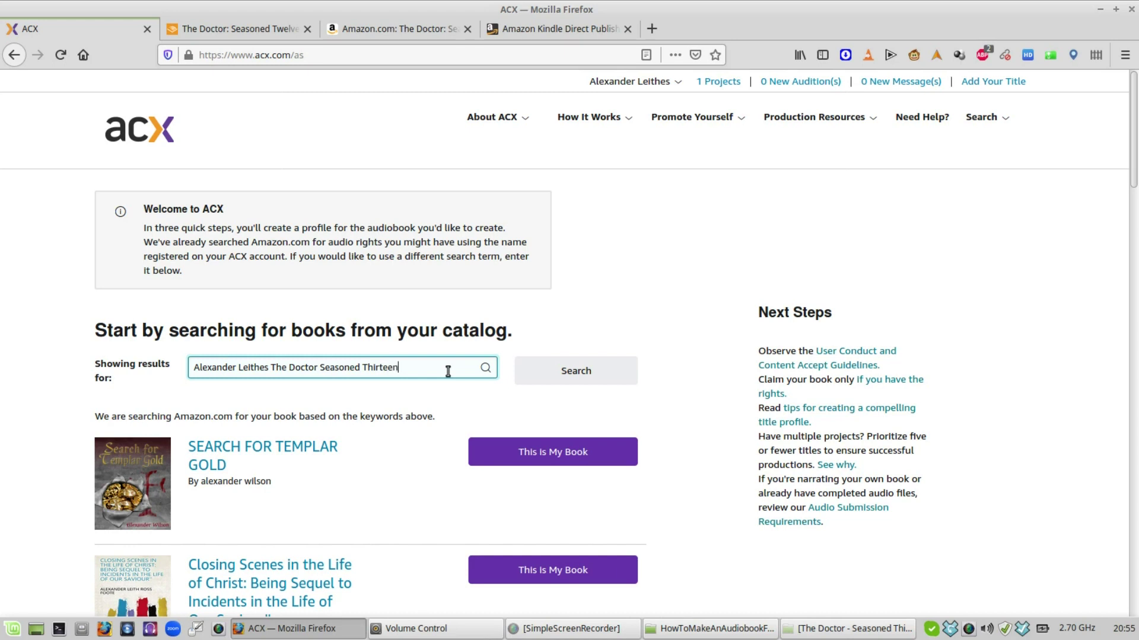
click(590, 376)
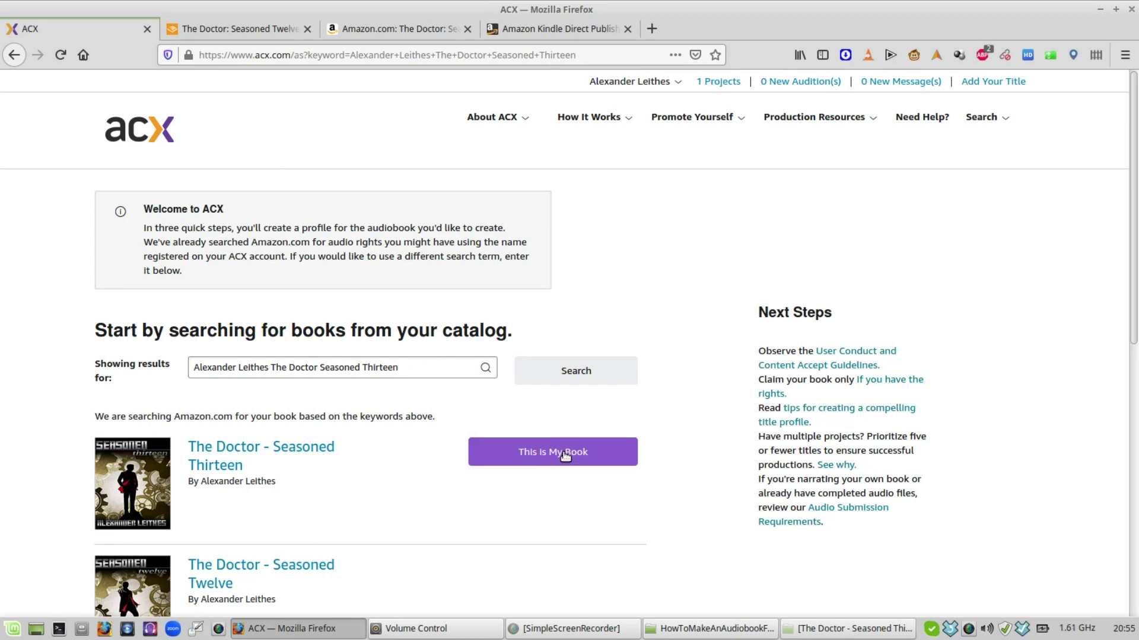
Step: Mark The Doctor - Seasoned Thirteen as 'This Is My Book'
click(564, 455)
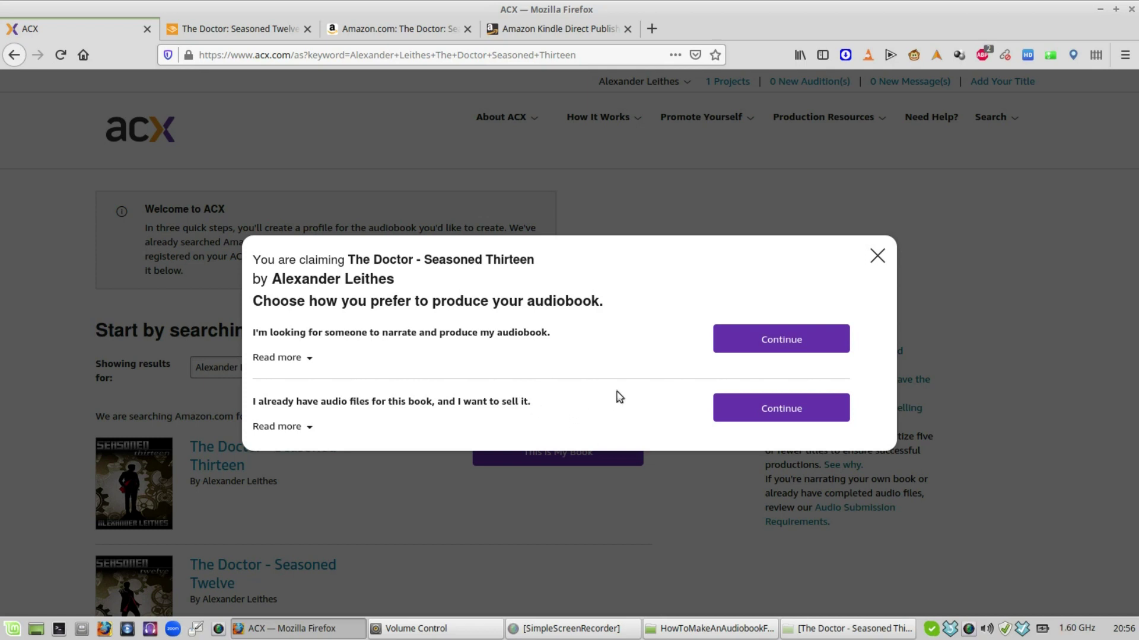
Step: Choose 'I already have audio files', keep World territory, Exclusive distribution and English, and continue
click(797, 411)
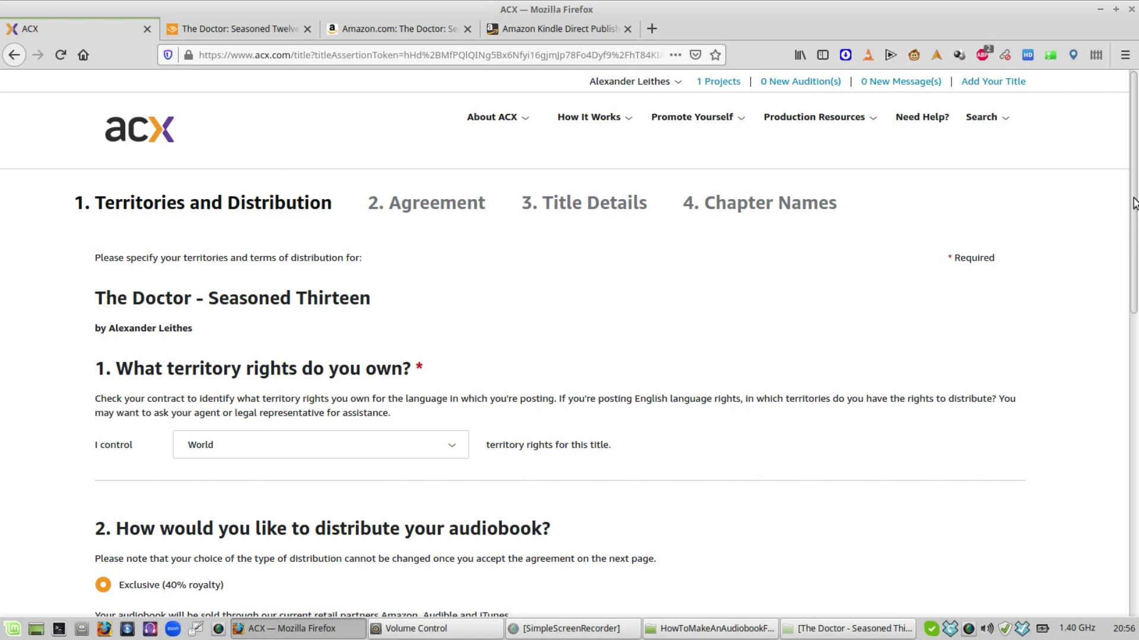
scroll(910, 314, down, 5)
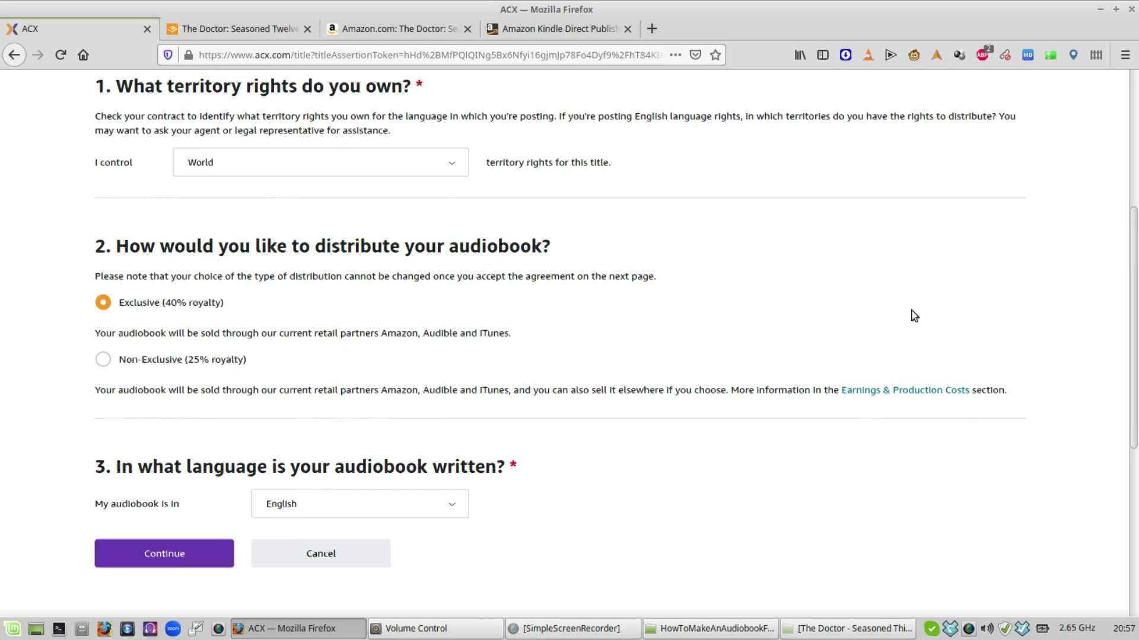
scroll(711, 238, down, 5)
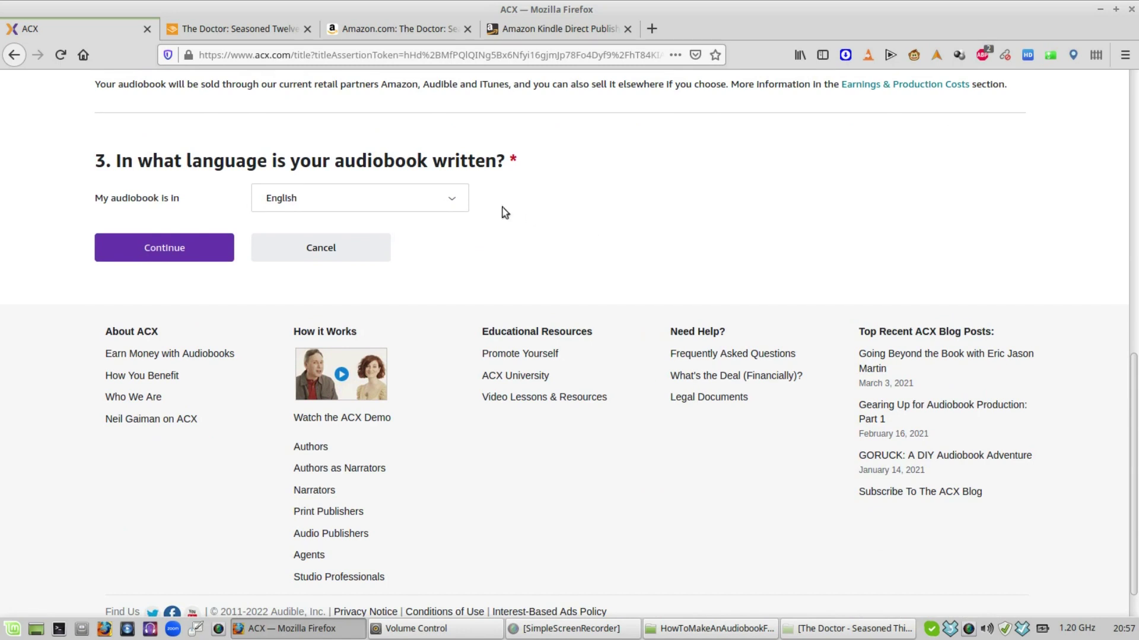
click(460, 208)
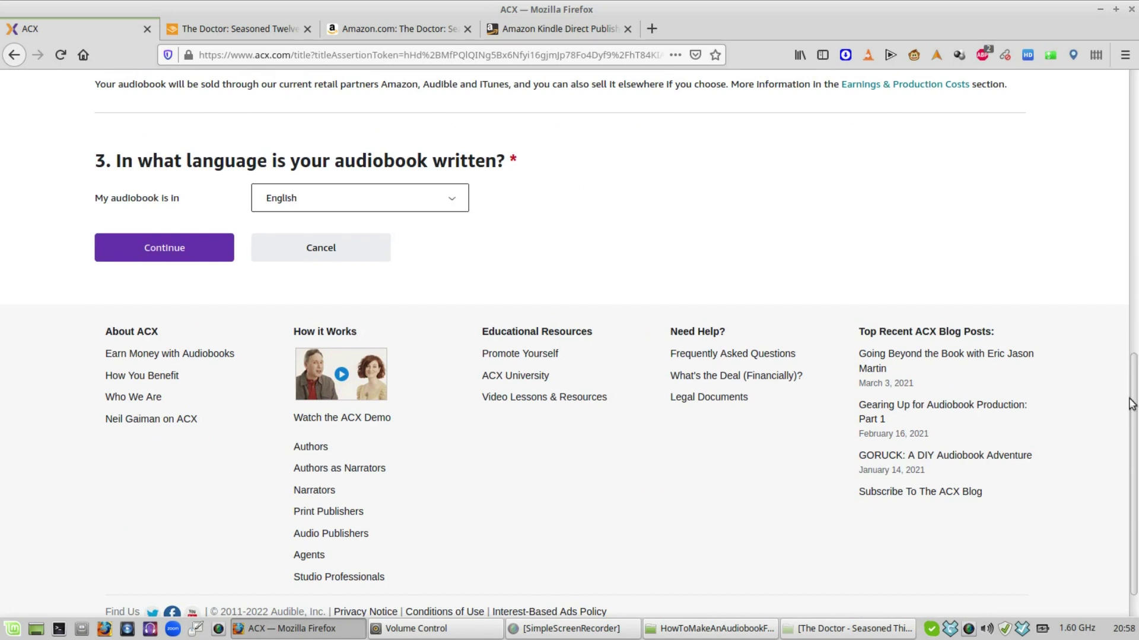
drag(1134, 405, 1136, 26)
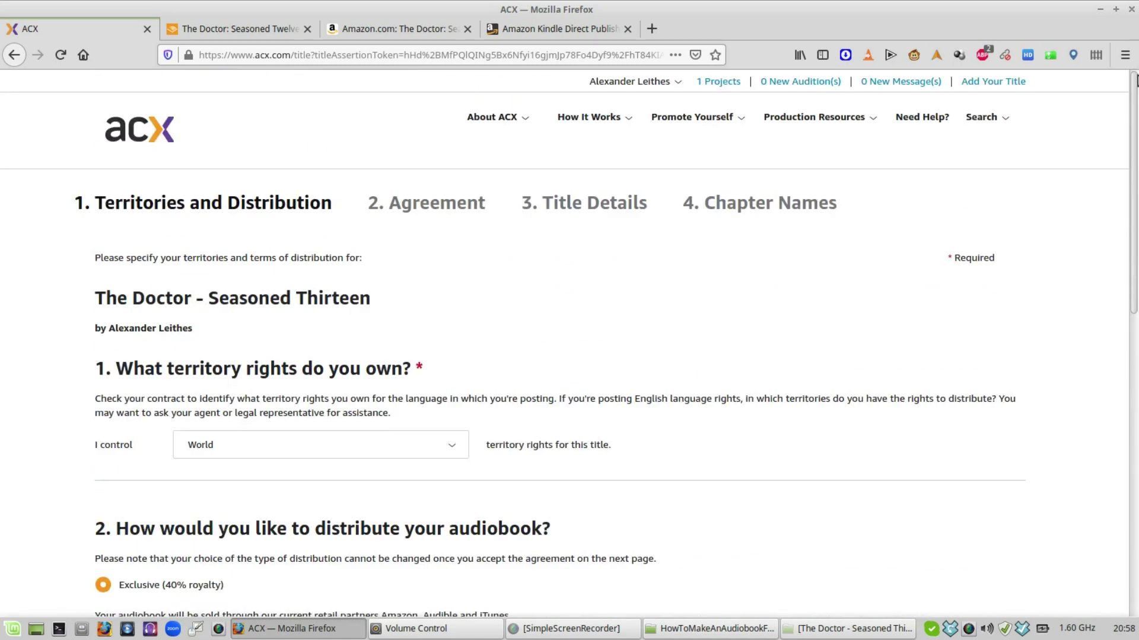
drag(1136, 88, 1137, 390)
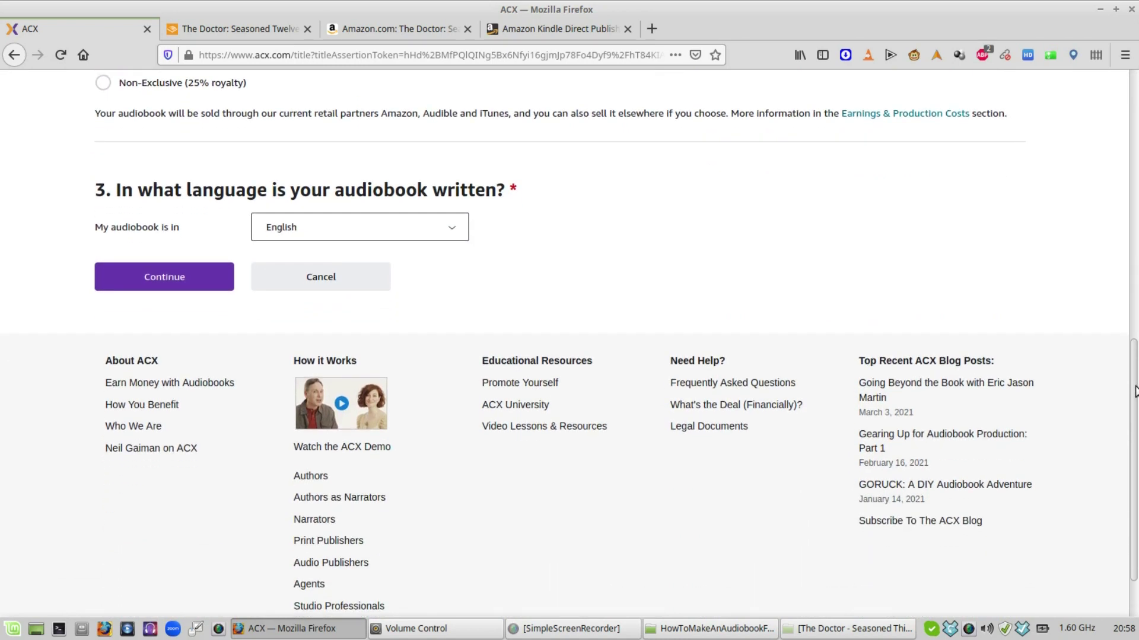
click(159, 280)
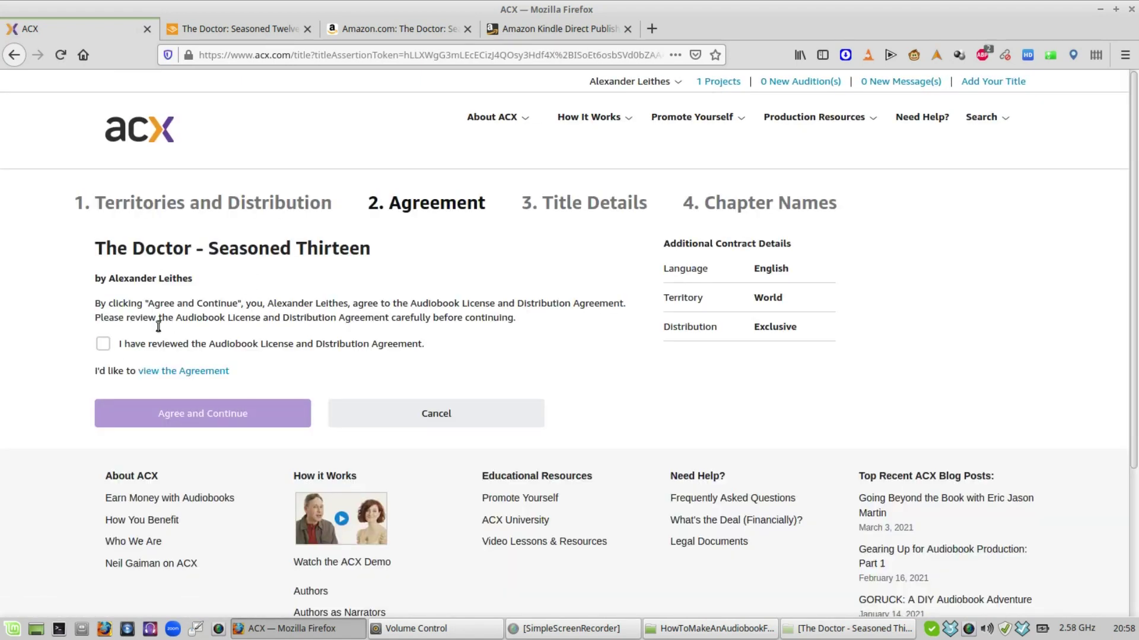
Step: Confirm reviewing the Audiobook License and Distribution Agreement and agree to it
click(105, 346)
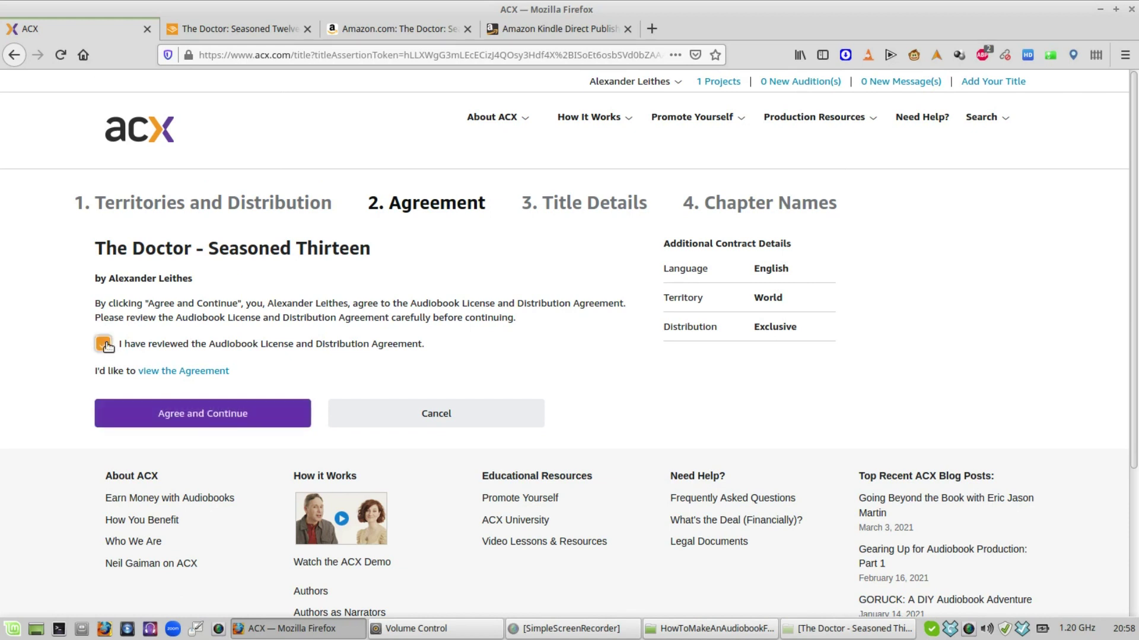
click(257, 418)
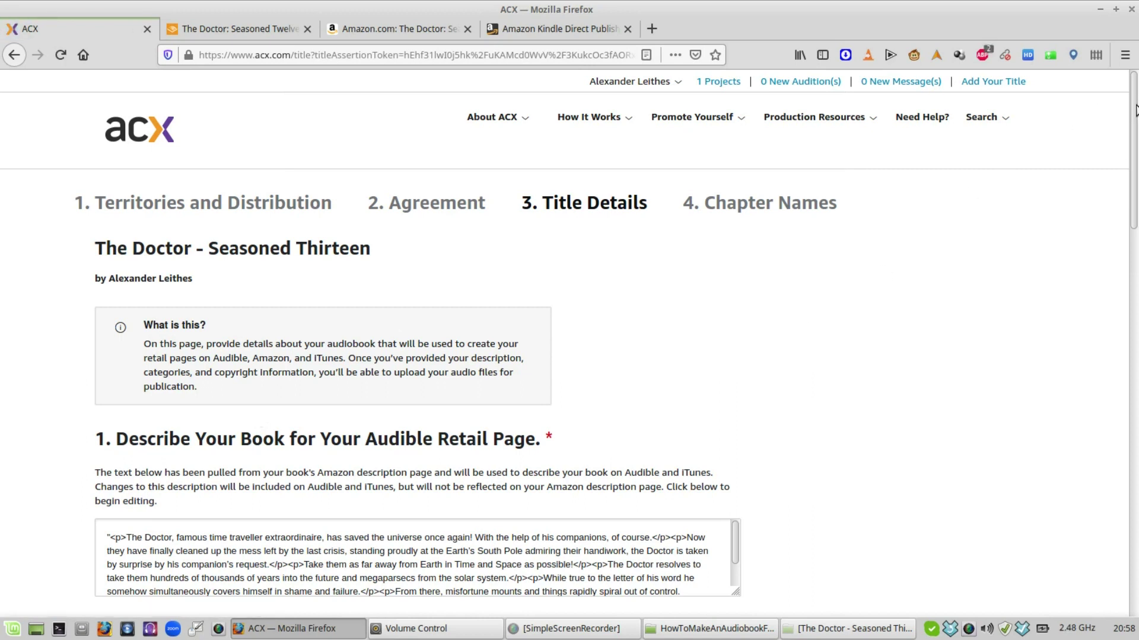
drag(1135, 109, 1128, 195)
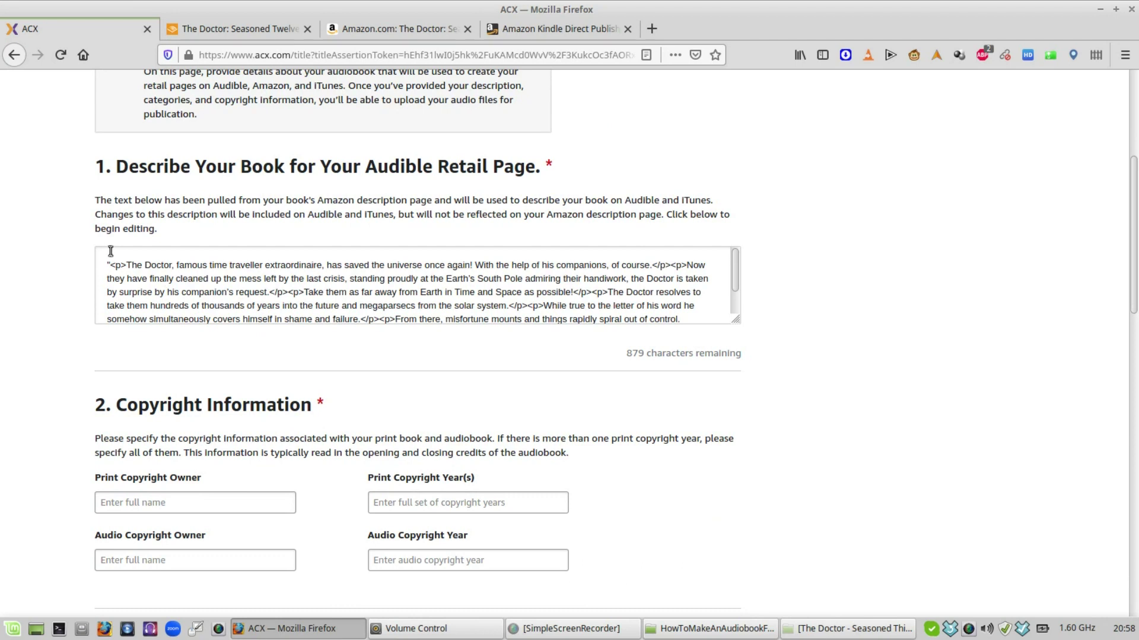
click(123, 265)
key(Right)
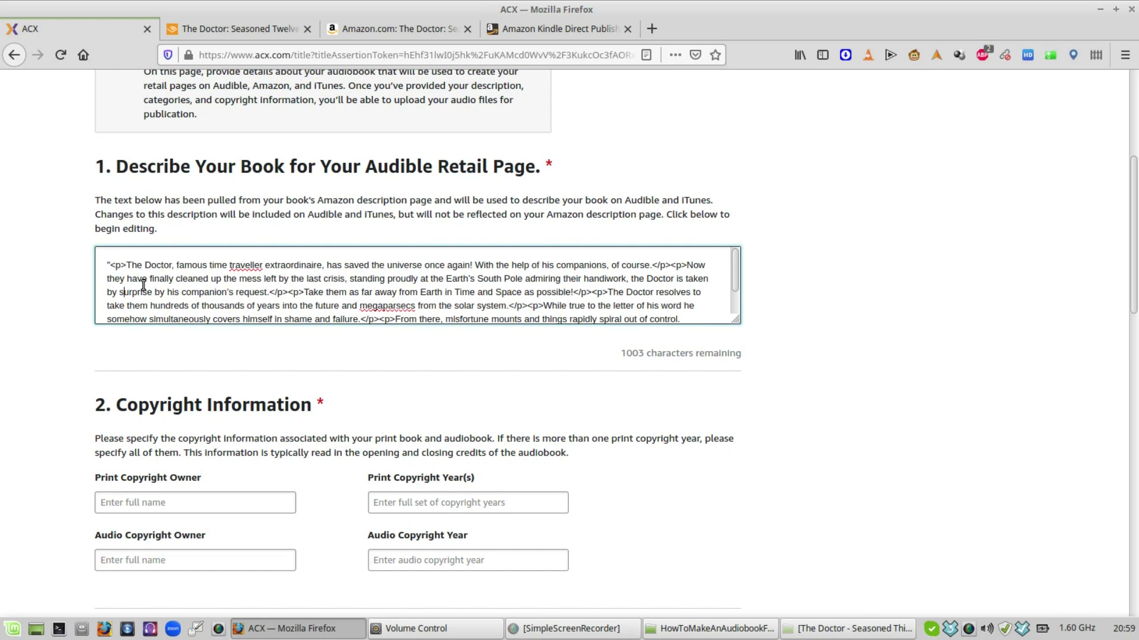
scroll(143, 285, down, 1)
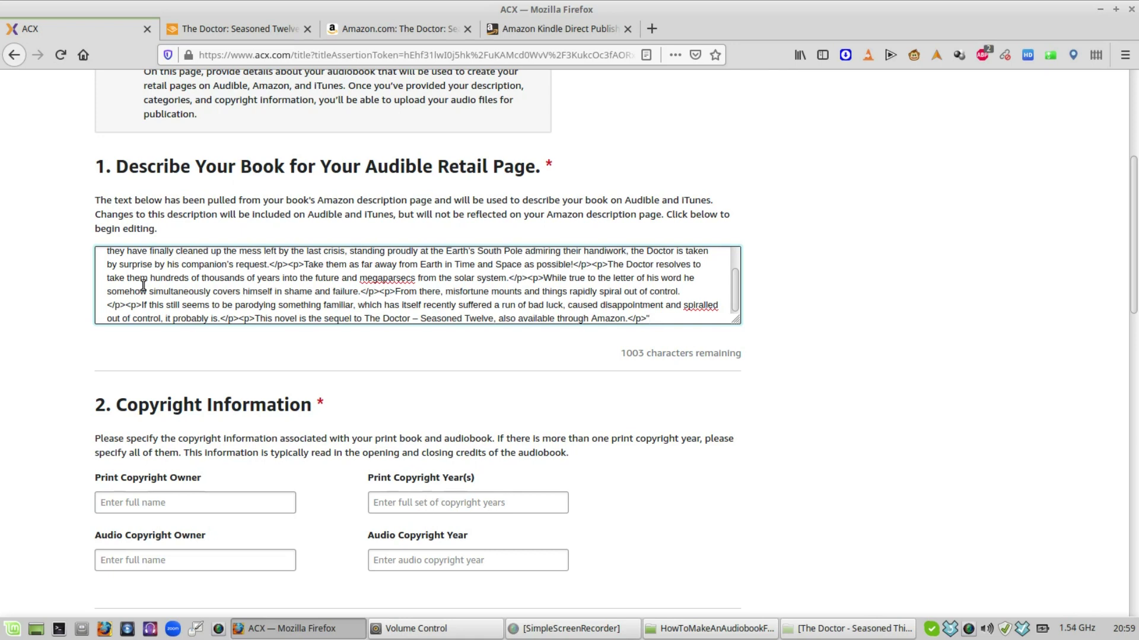
scroll(1117, 243, down, 4)
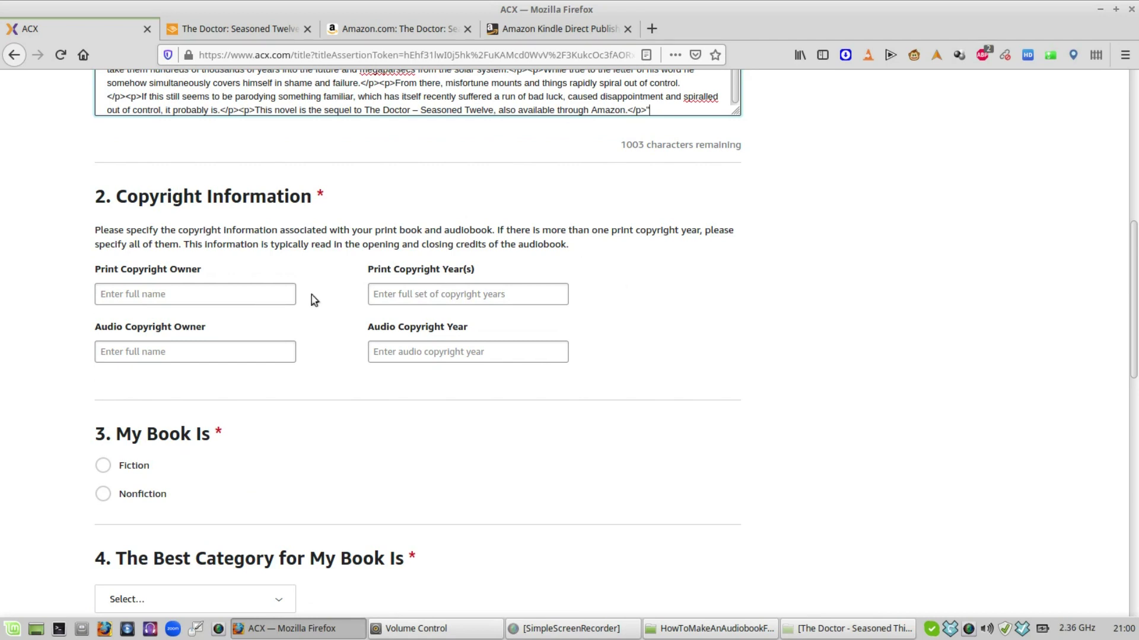
Step: Enter the author's name as Print Copyright Owner with years 2021, 2022, 2023
click(287, 295)
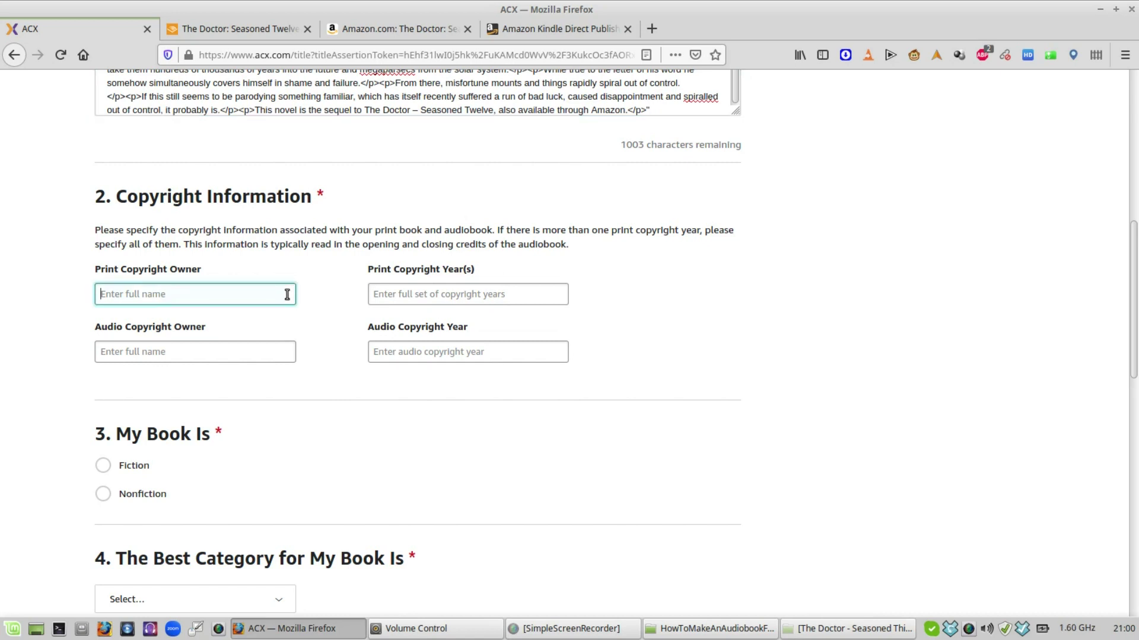
text(Alexander Leithes)
click(463, 296)
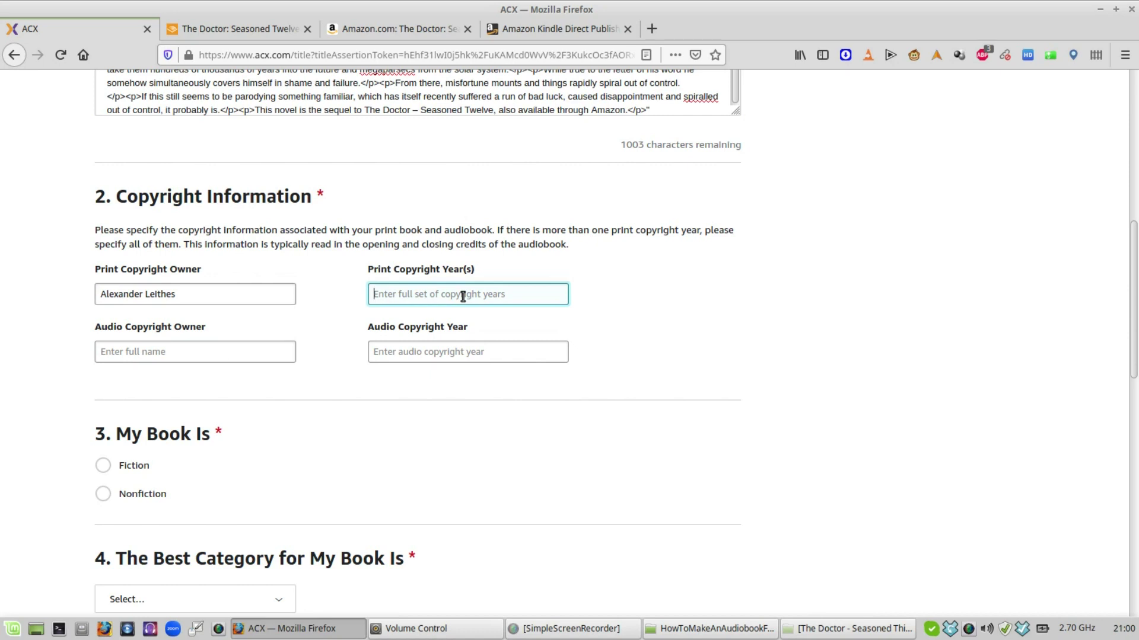
text(2021,  2022)
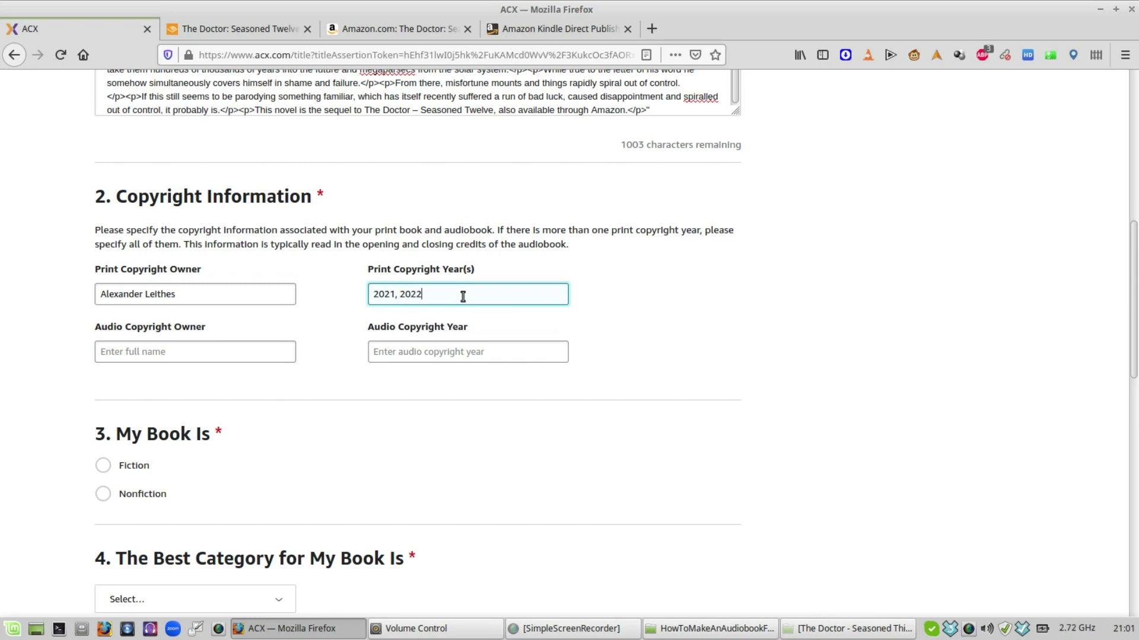
text(, 2023)
Step: Enter the author's name as Audio Copyright Owner with years 2021, 2022, 2023
click(235, 354)
text(Al)
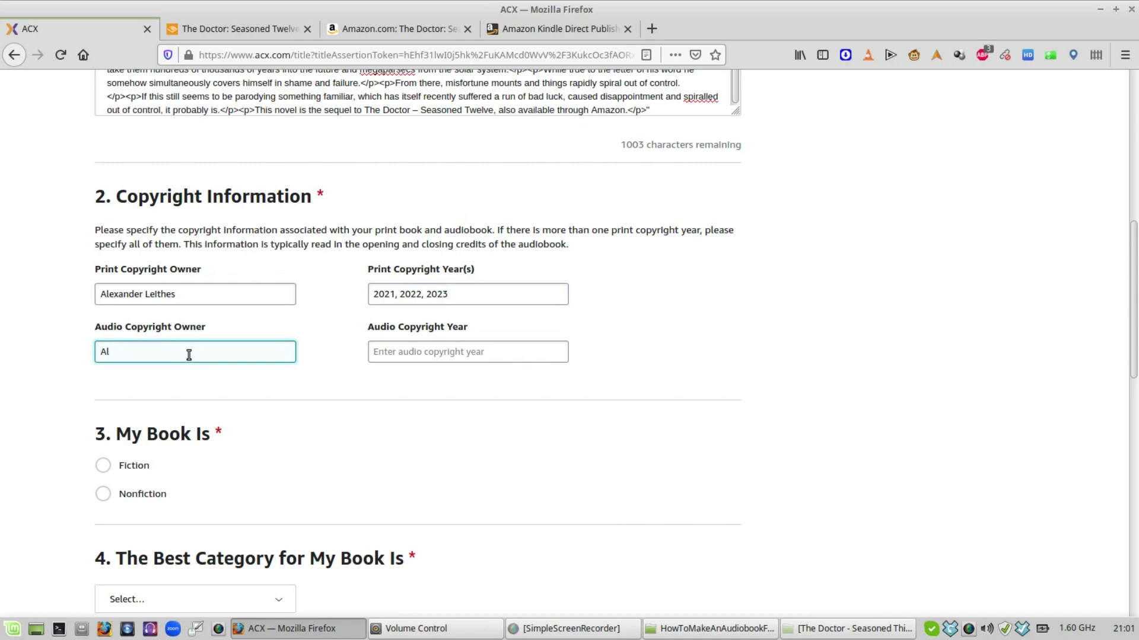
text(a)
key(BackSpace)
text(exander Leithes)
click(461, 355)
text(2021,)
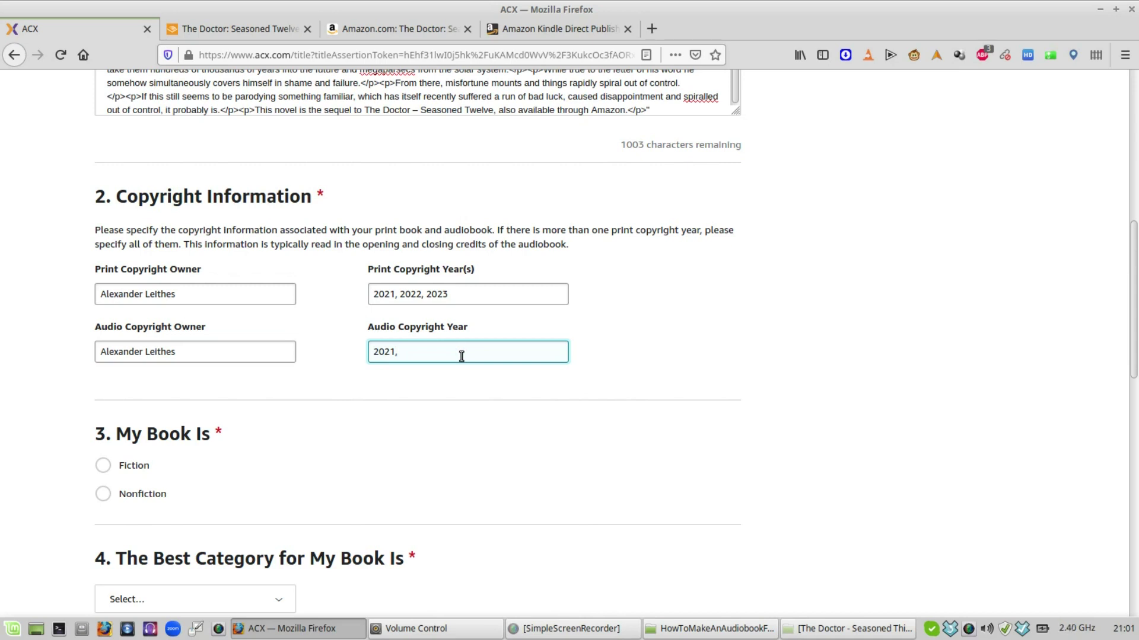
text(2022, 2023)
Step: Mark the book as Fiction and set its category to Science Fiction & Fantasy
click(104, 466)
scroll(368, 257, down, 5)
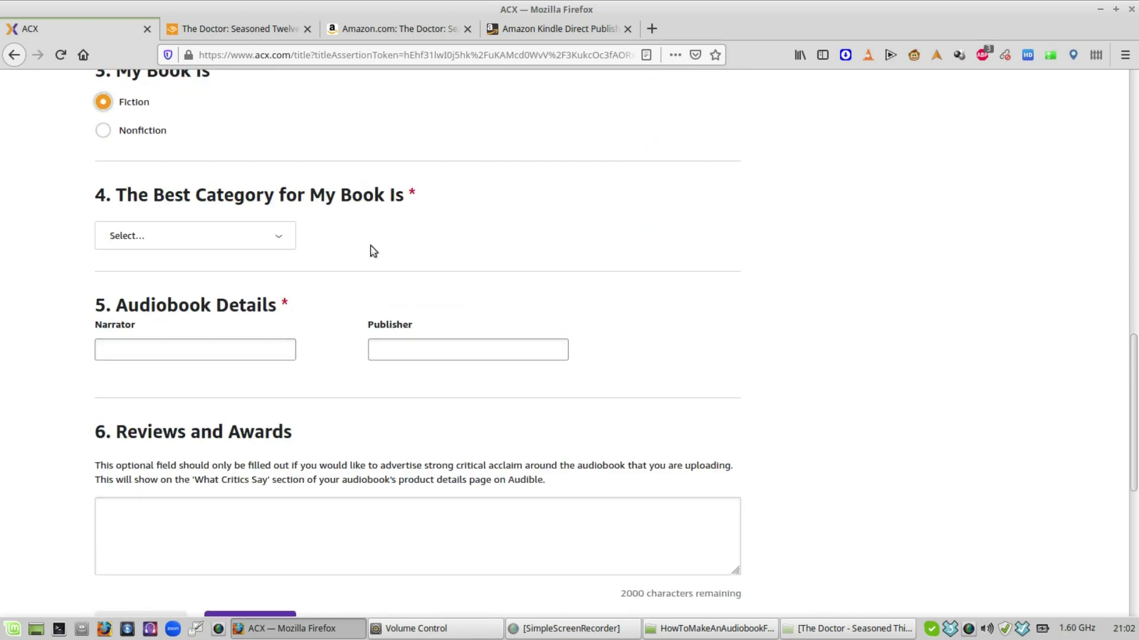
click(280, 237)
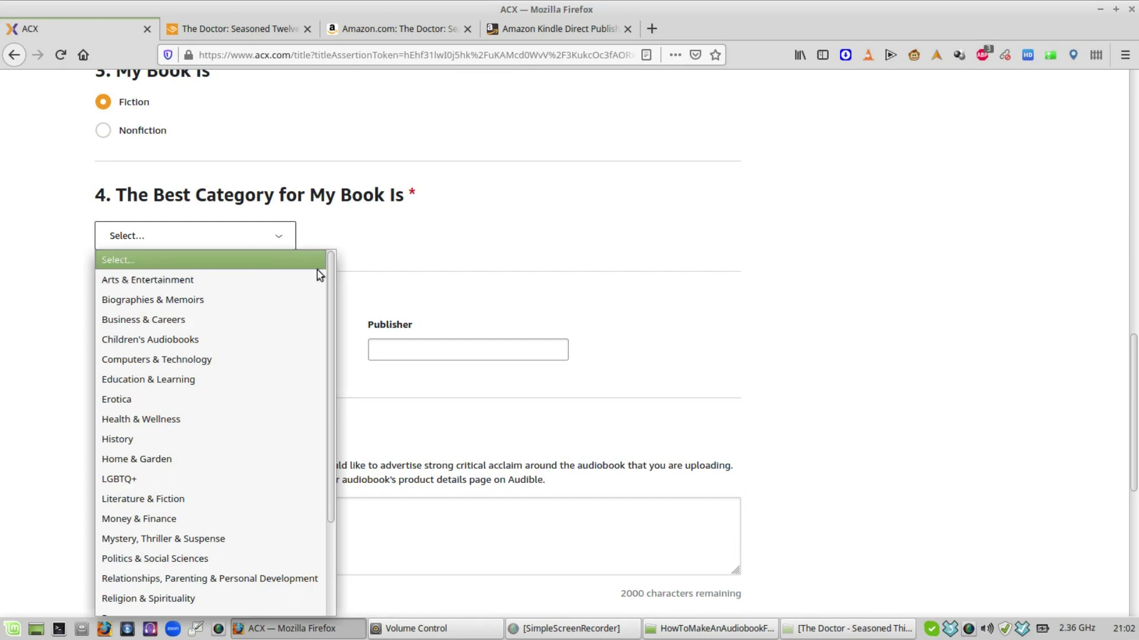
scroll(329, 300, down, 1)
scroll(338, 323, down, 2)
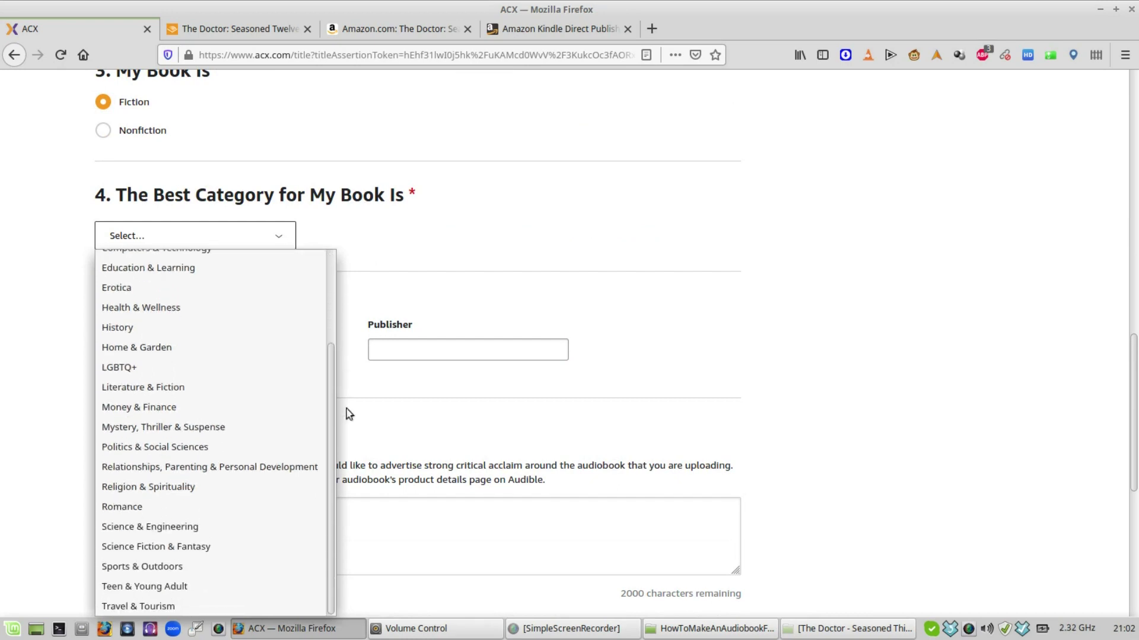
click(160, 548)
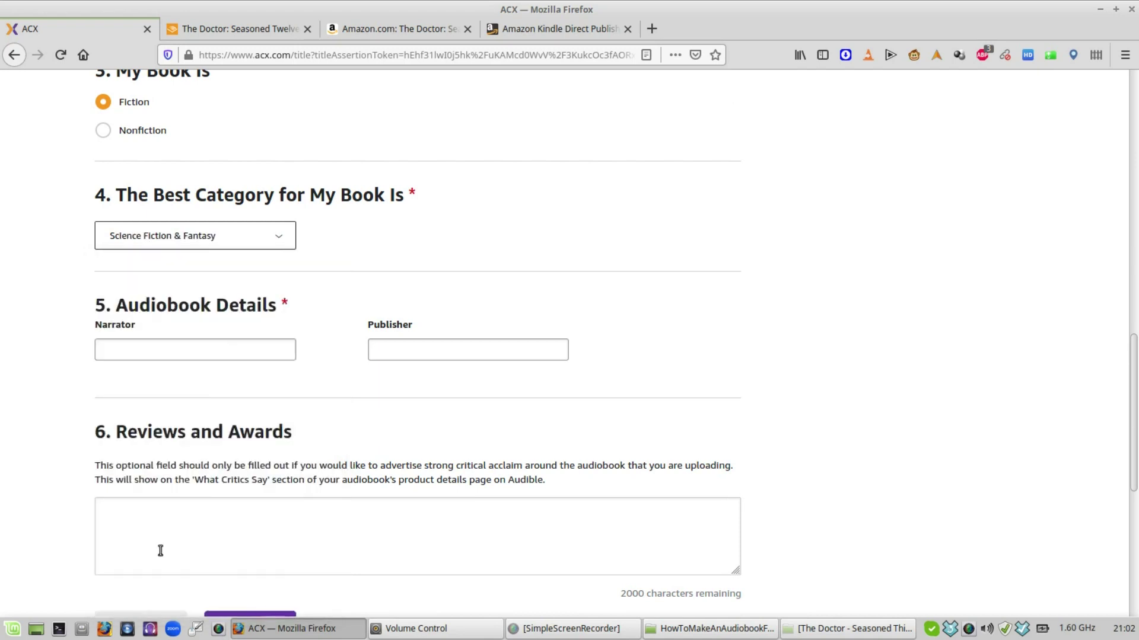
Step: Enter the author's name as narrator and publisher, then submit the title details
click(184, 351)
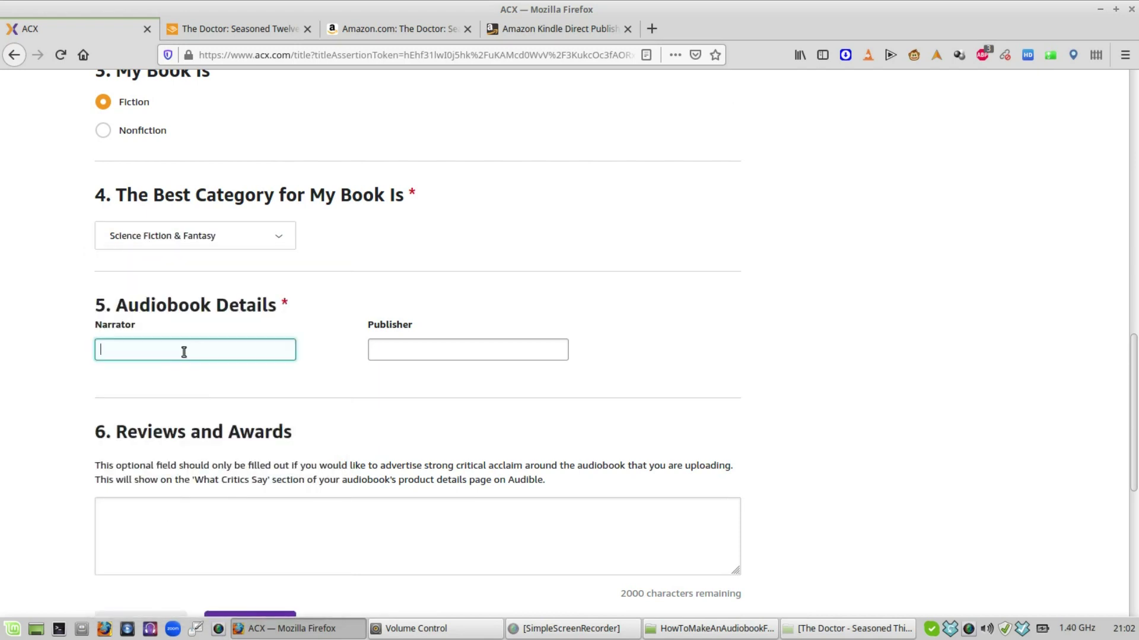
text(Alexander)
text(Leithes)
click(481, 348)
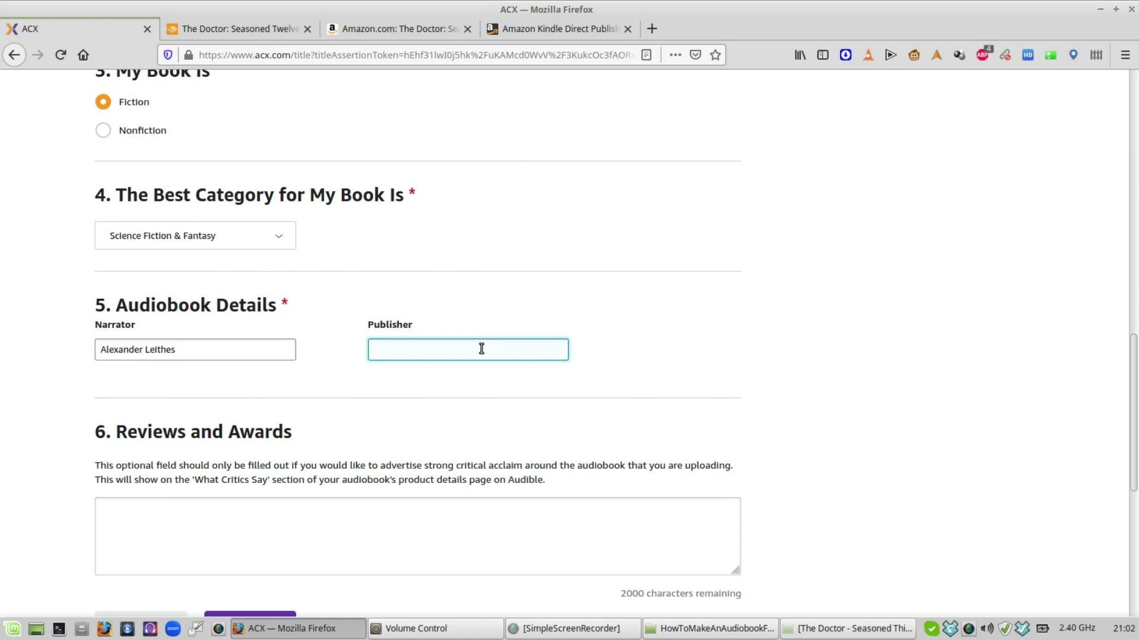
text(Alexander Leithes)
scroll(913, 345, down, 3)
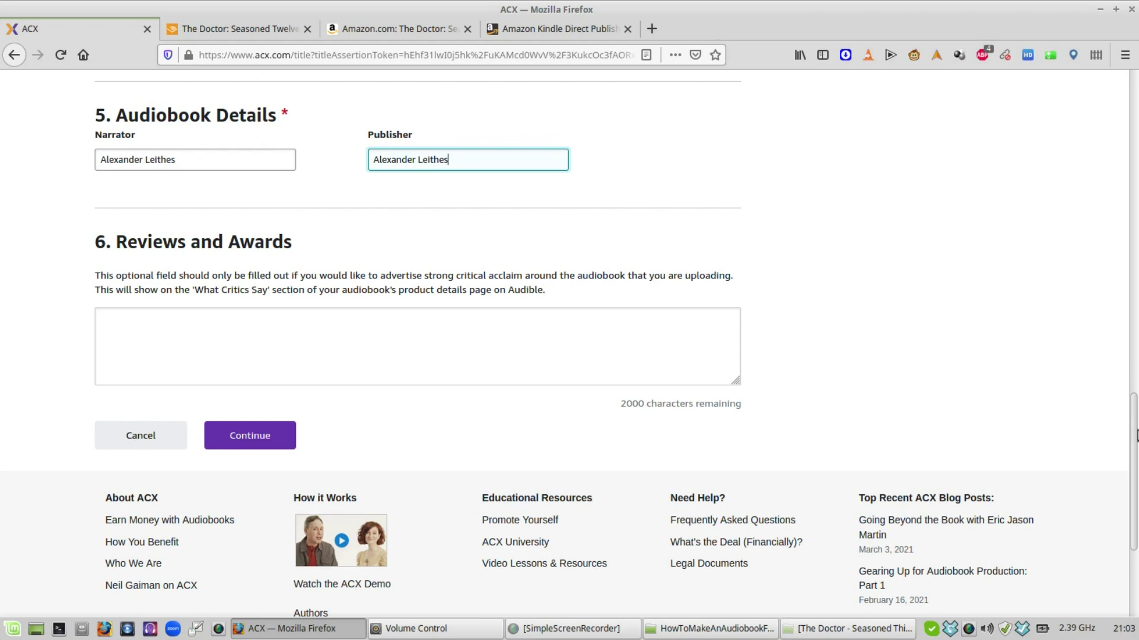
key(Return)
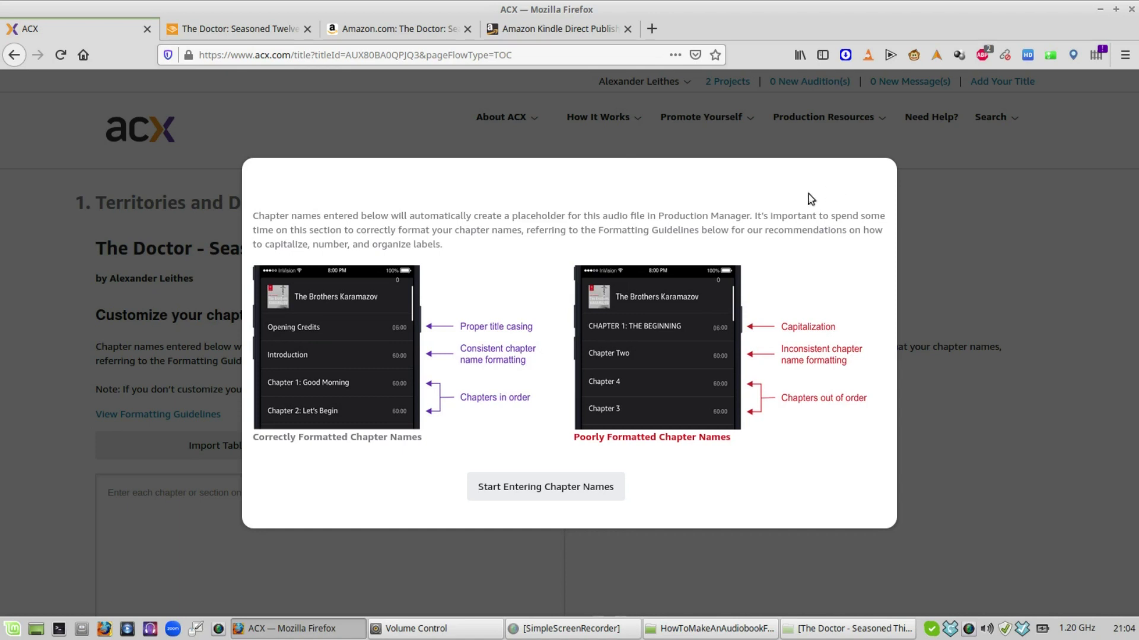
Step: Import the 13 chapter names from the Kindle table of contents and save them
click(599, 497)
scroll(597, 494, down, 3)
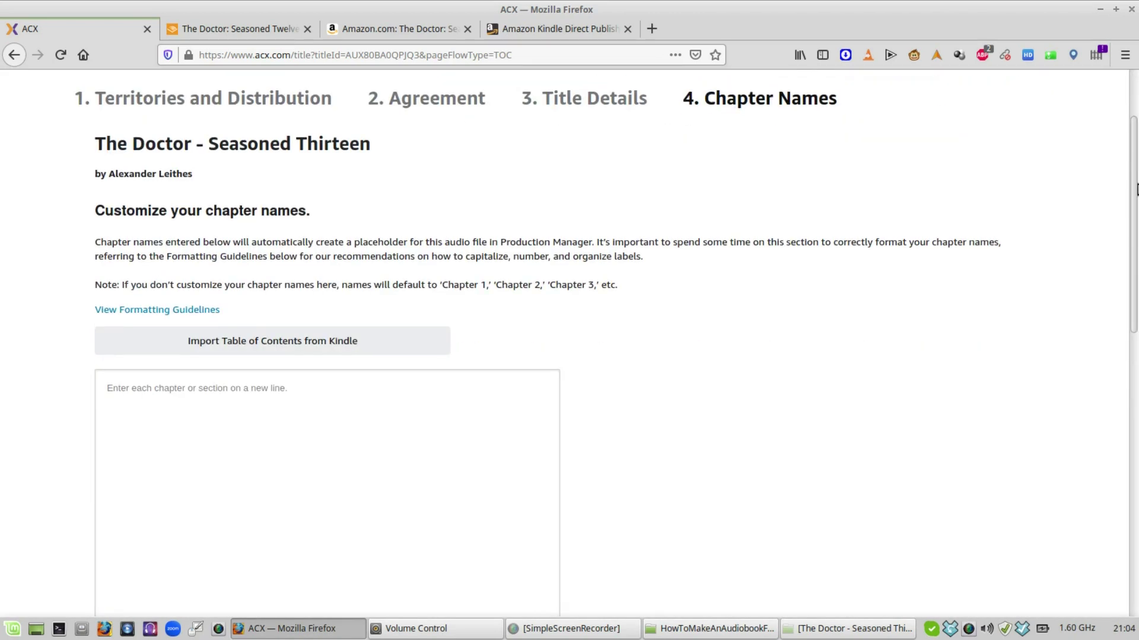
click(306, 341)
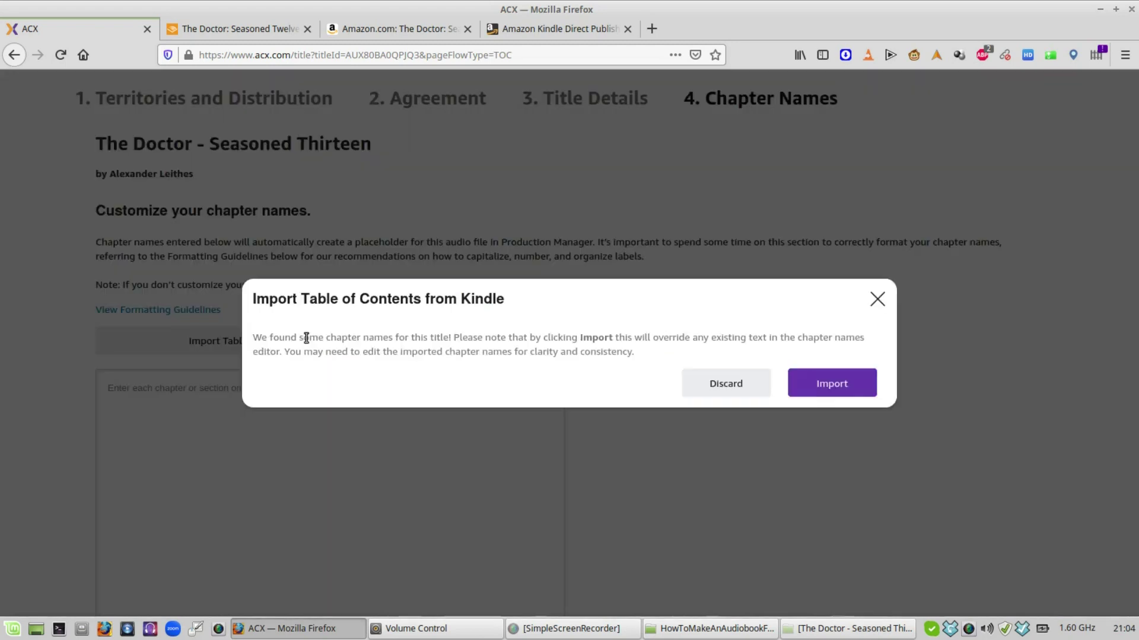
click(829, 384)
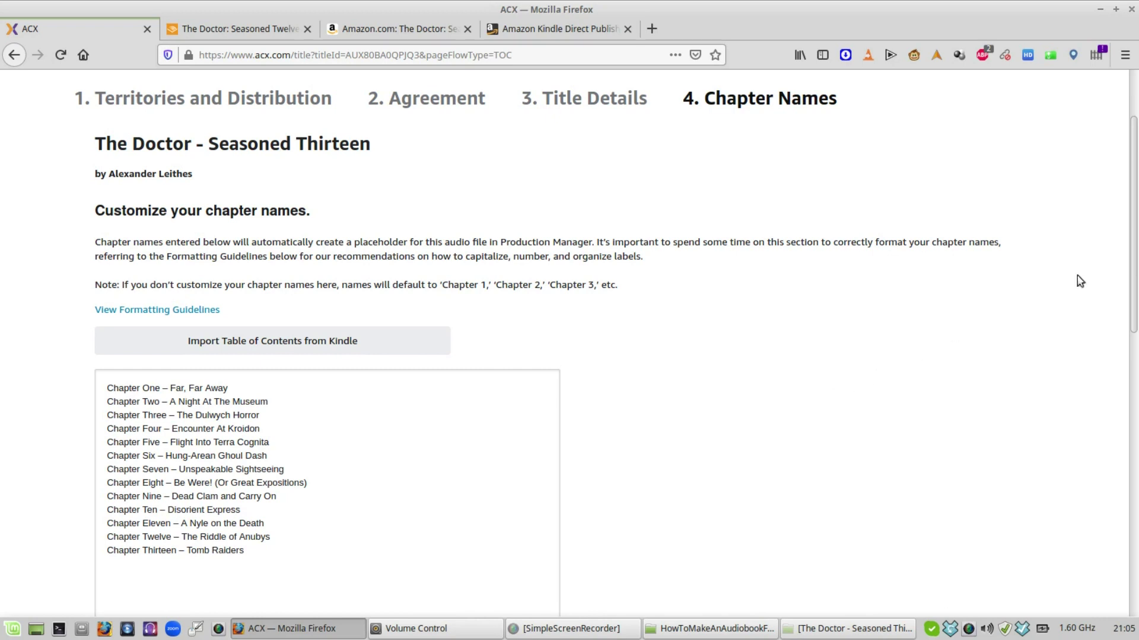
drag(1135, 240, 1135, 242)
scroll(684, 276, down, 4)
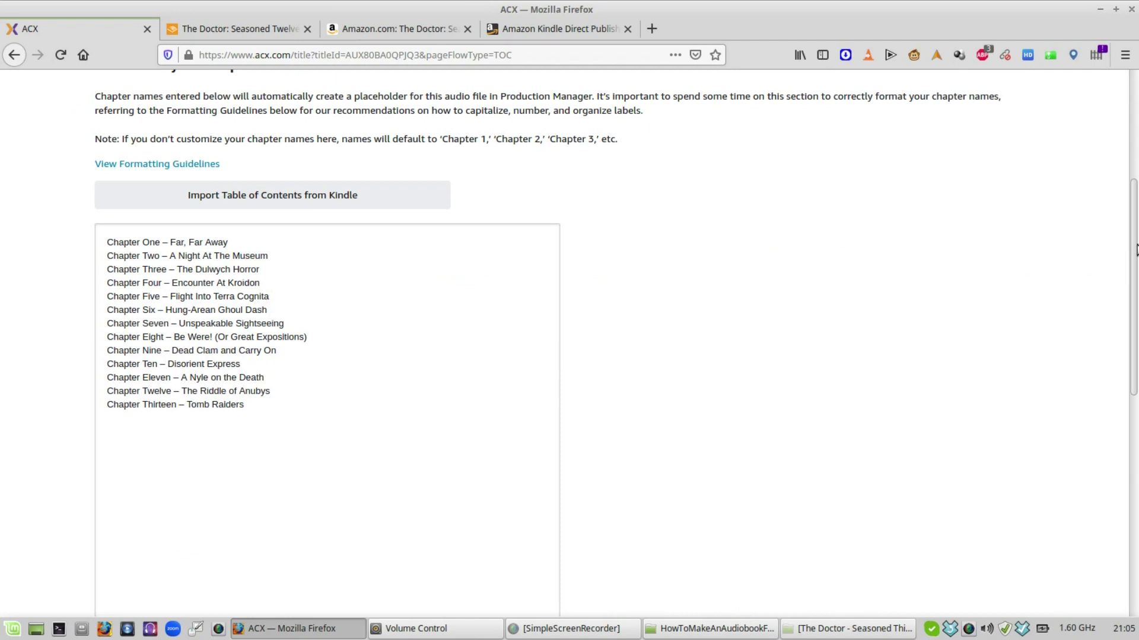
scroll(238, 356, down, 8)
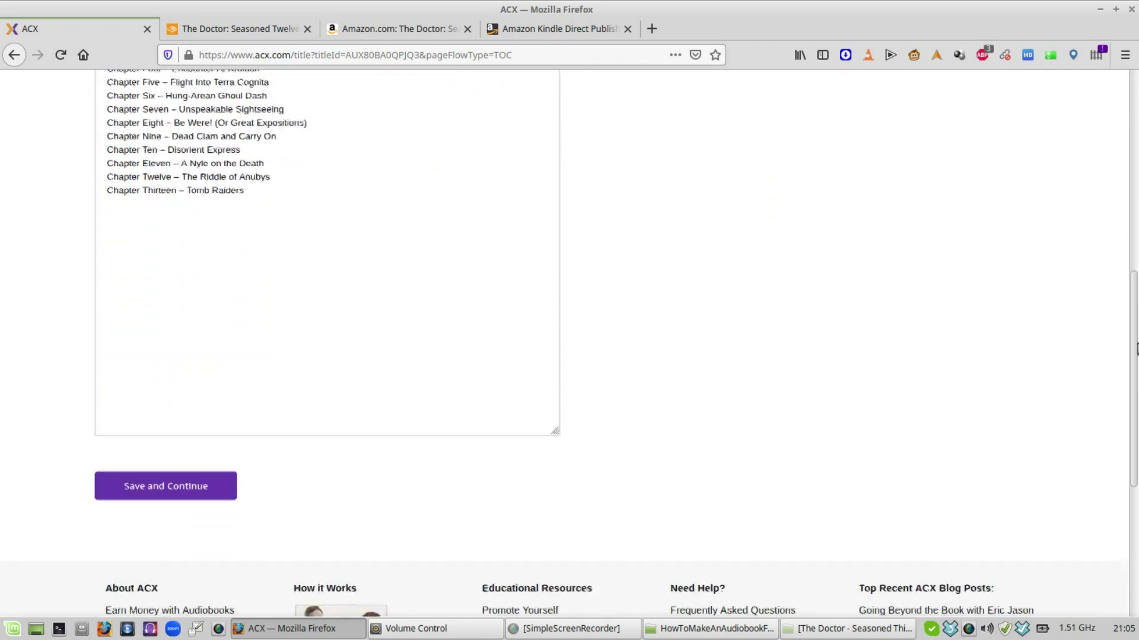
click(160, 418)
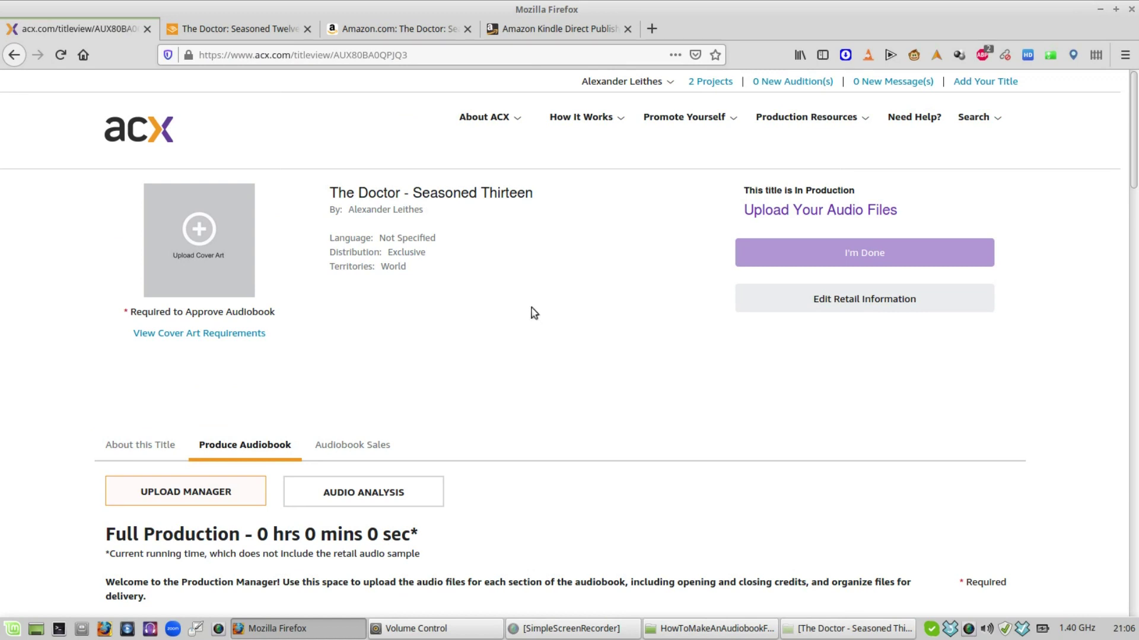
Step: Upload Seasoned 13-Audible2700SQUARE.jpg from Writing > New Versions as cover art and save it
click(204, 235)
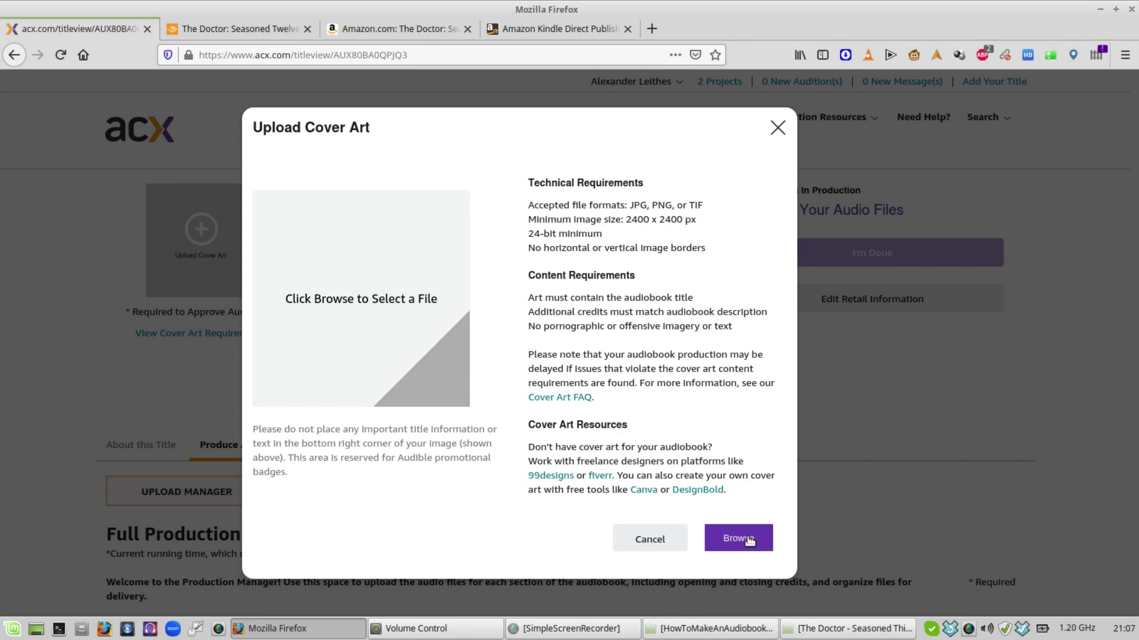
click(750, 540)
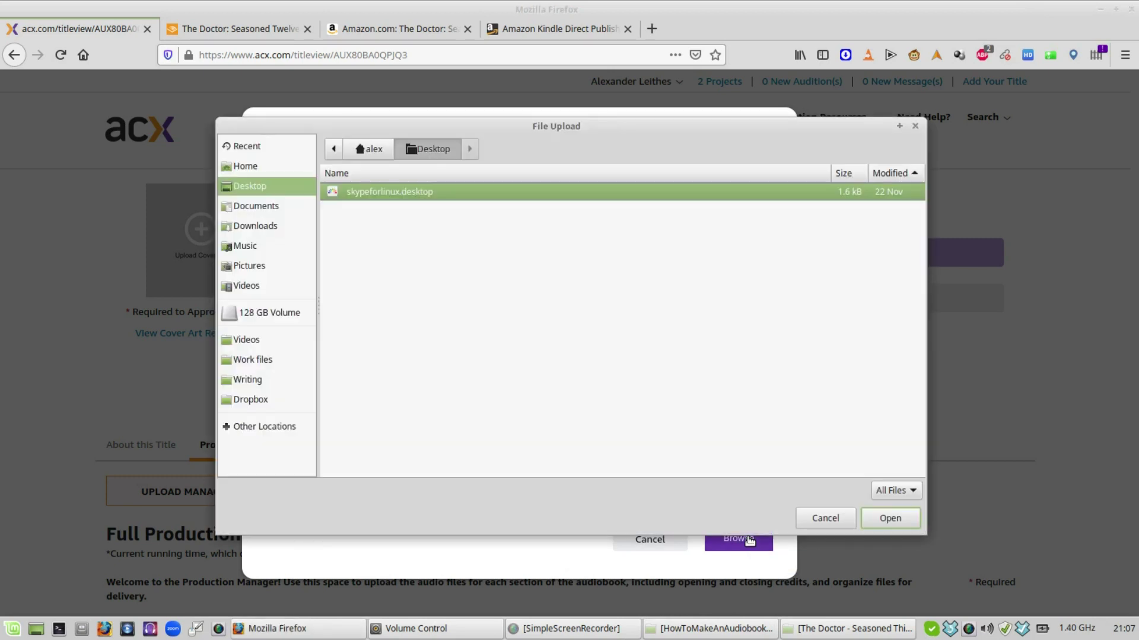
click(247, 379)
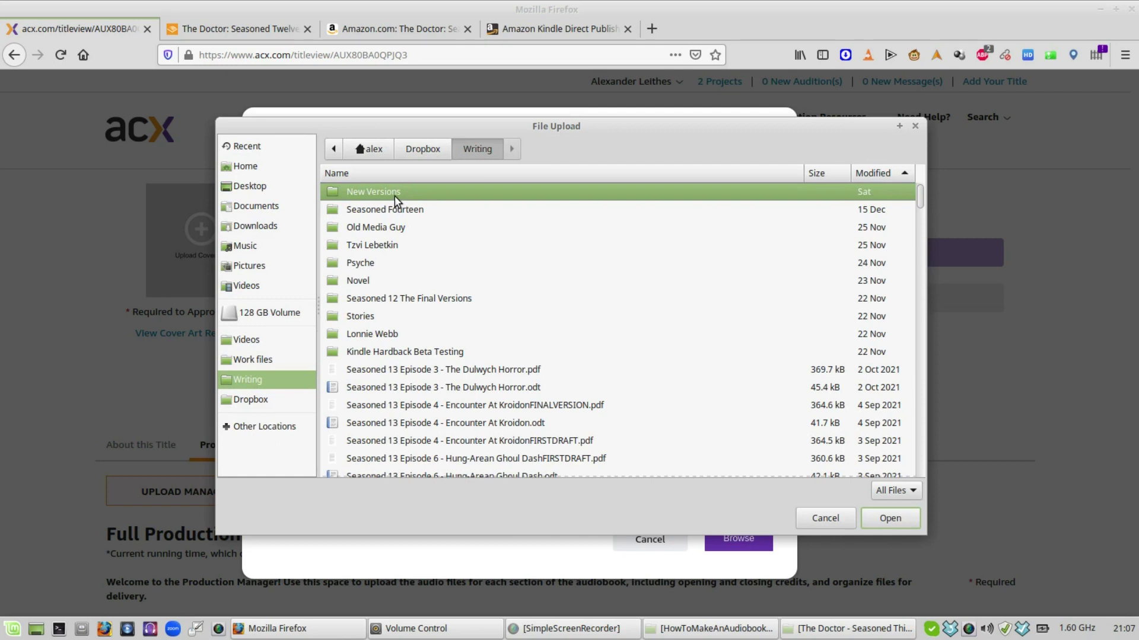
double_click(394, 196)
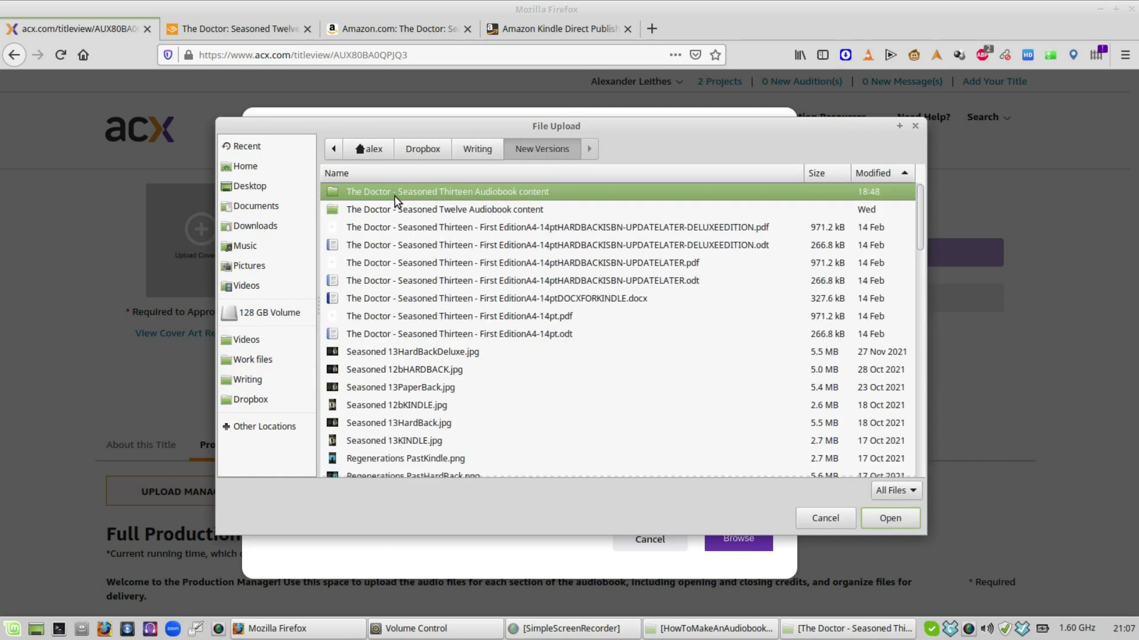
double_click(482, 196)
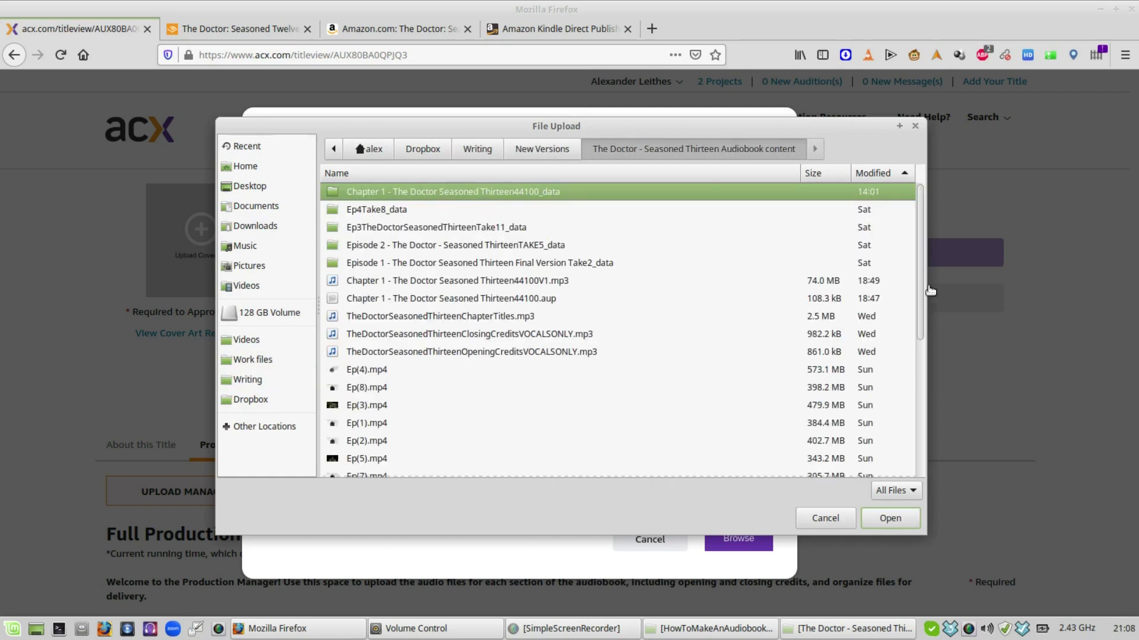
scroll(916, 275, down, 5)
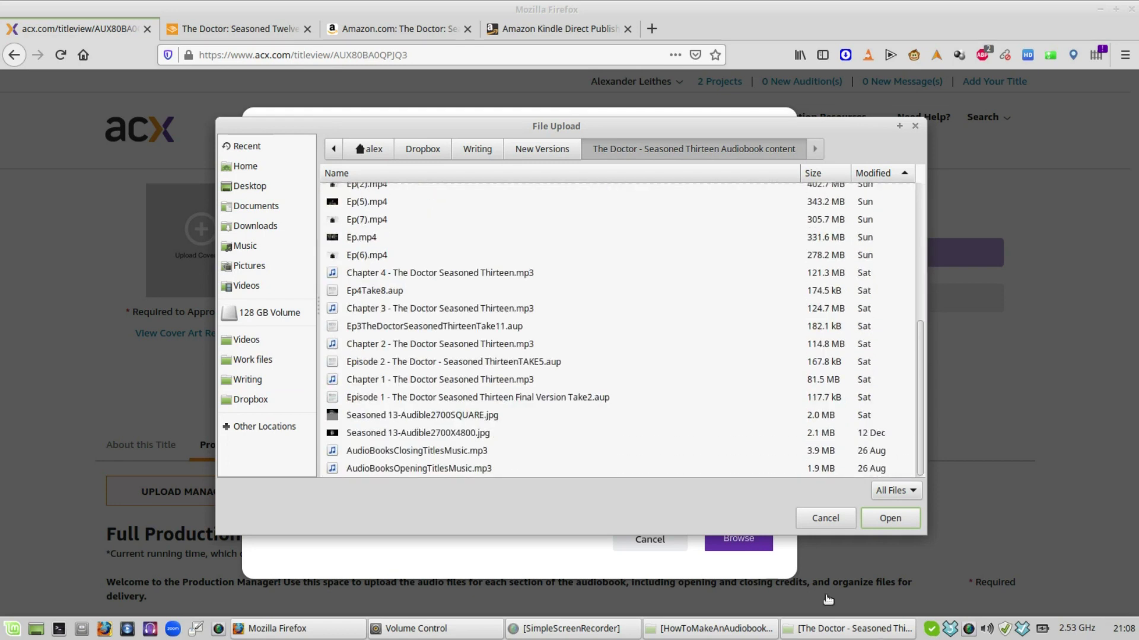
click(419, 415)
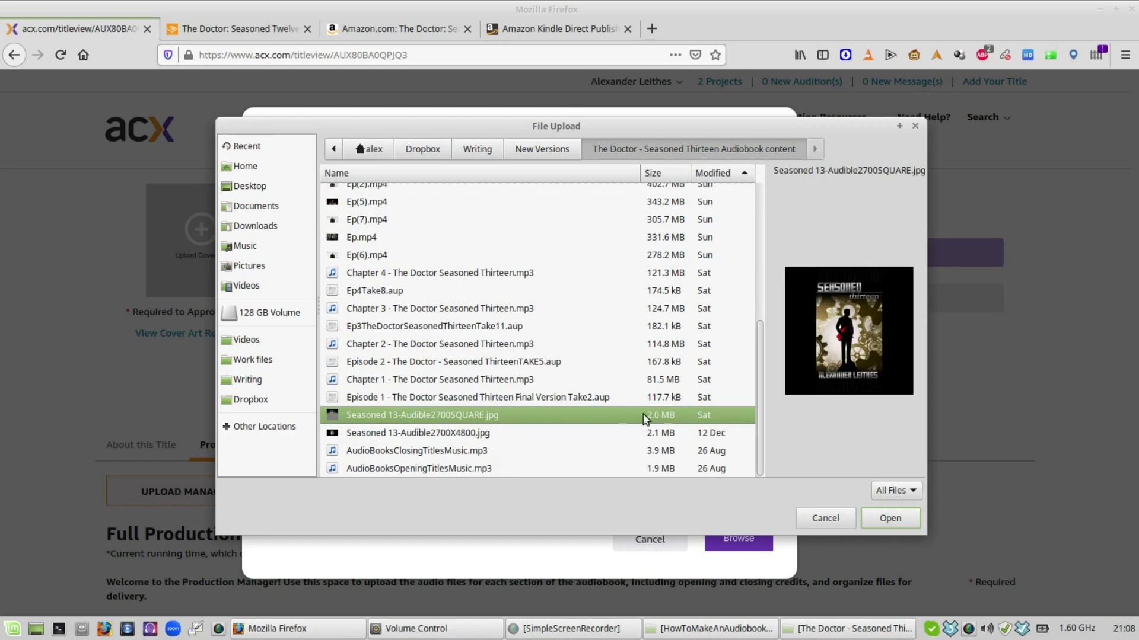
click(883, 518)
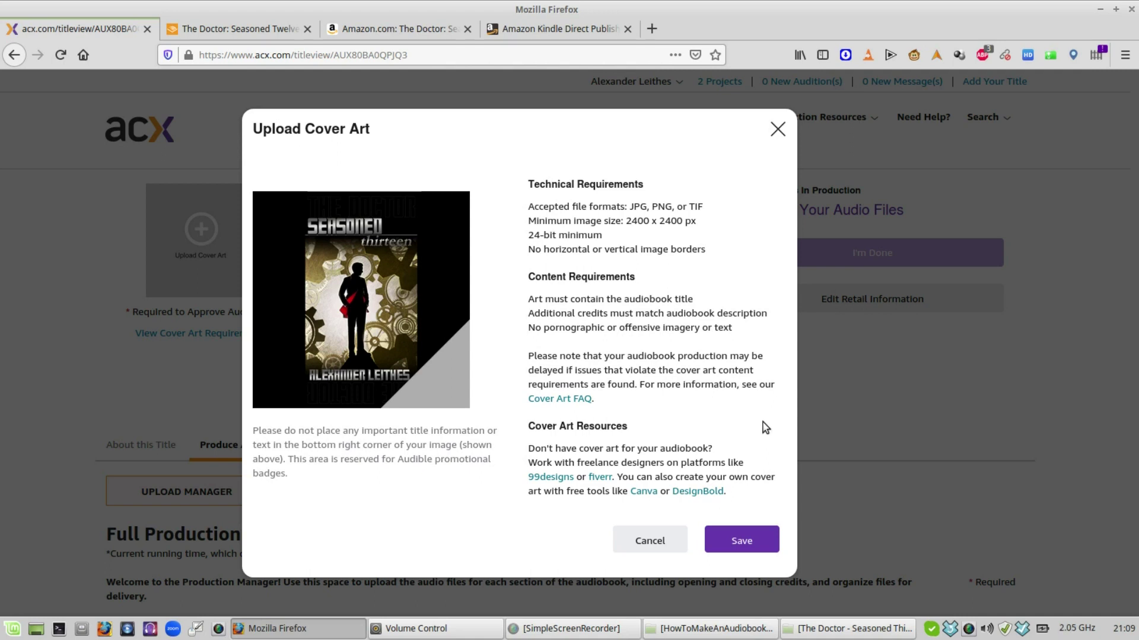
click(750, 536)
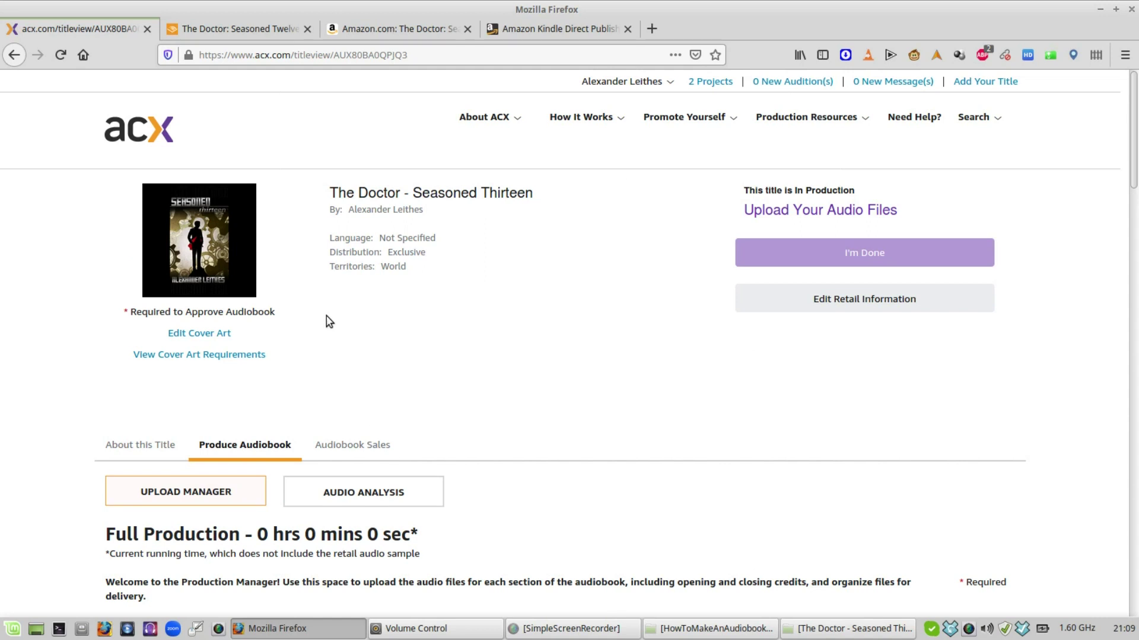
Step: Scroll down the ACX page to the per-chapter Browse upload slots
click(1134, 287)
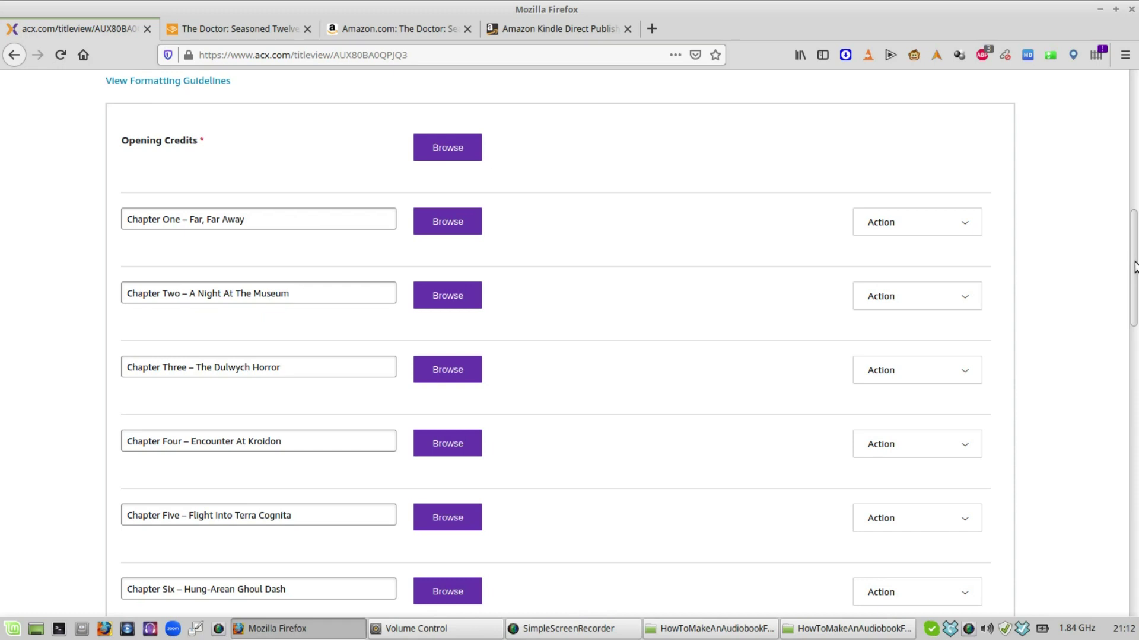
scroll(1135, 264, down, 1)
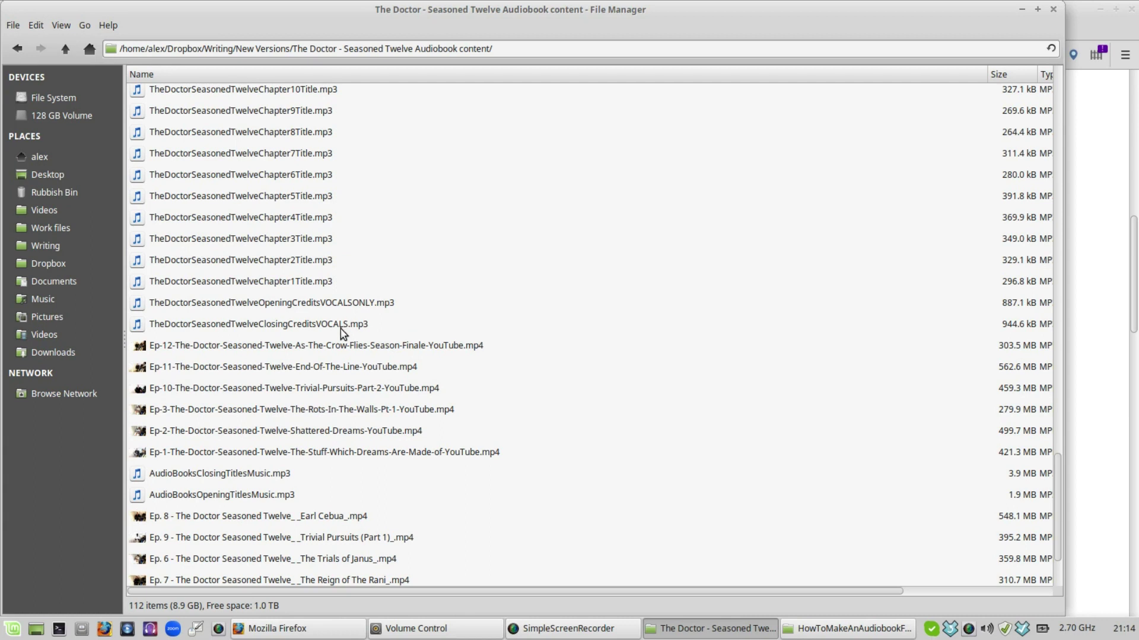
right_click(319, 306)
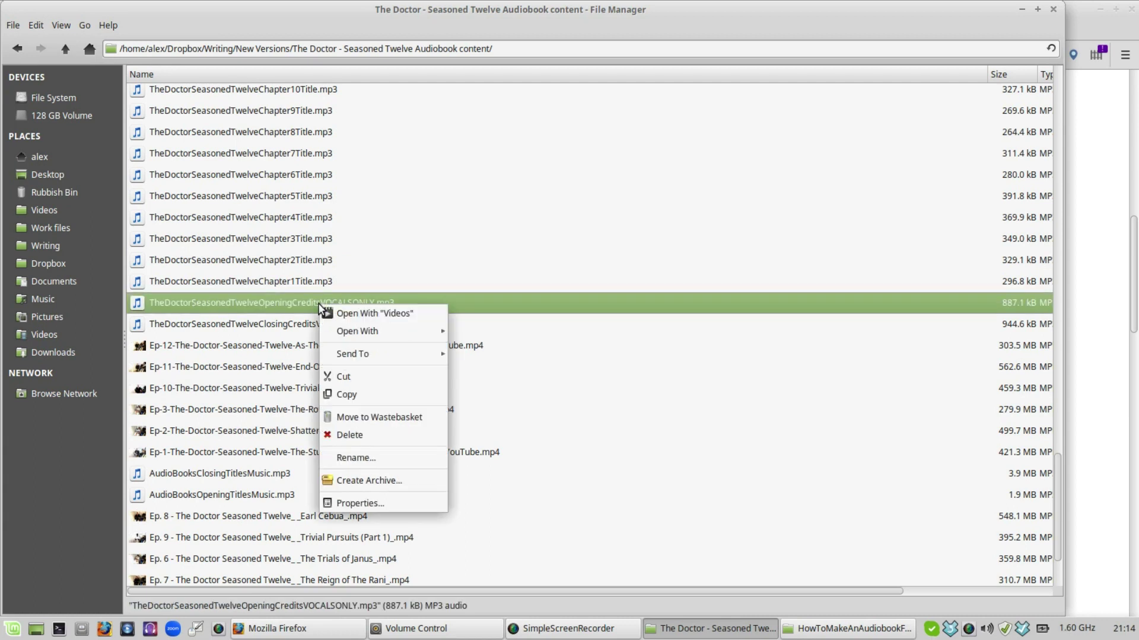
mouse_move(424, 332)
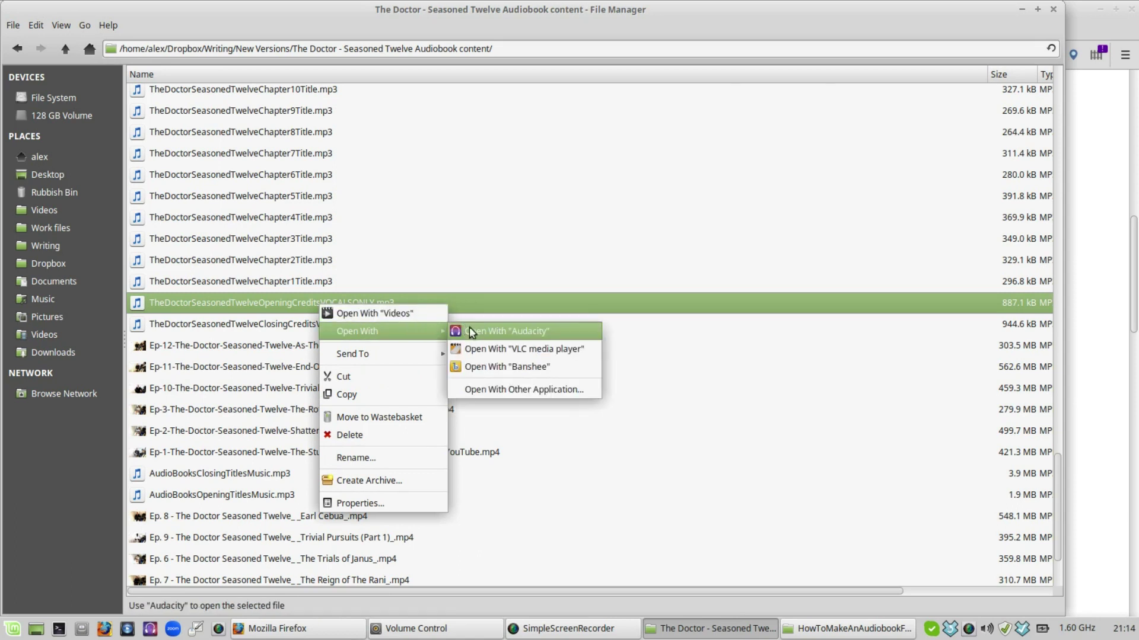
click(497, 349)
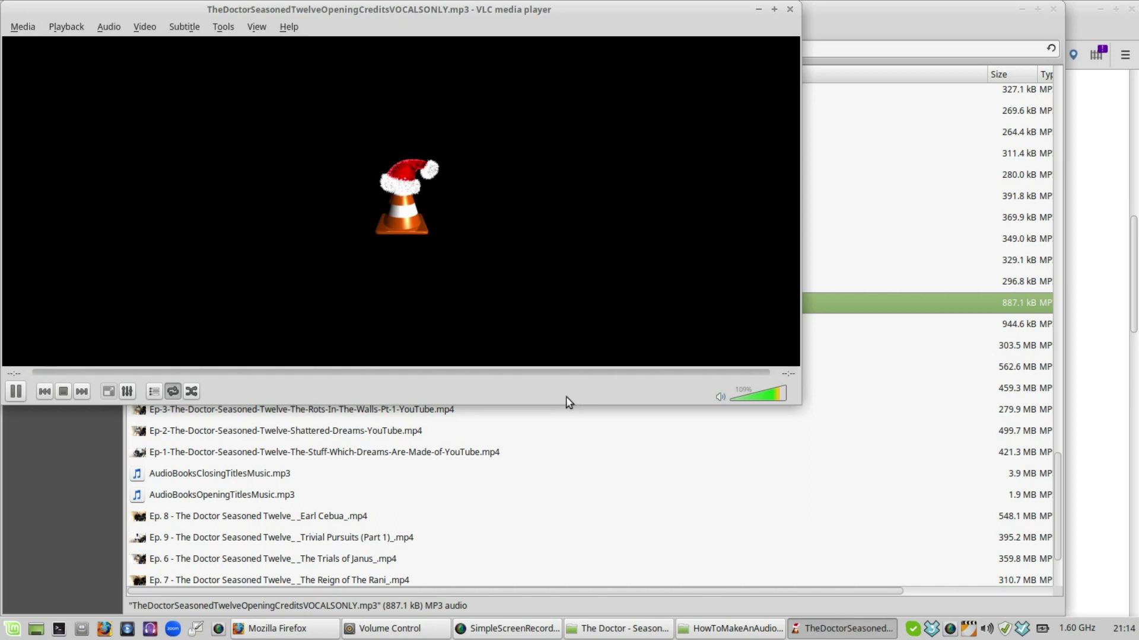
click(790, 9)
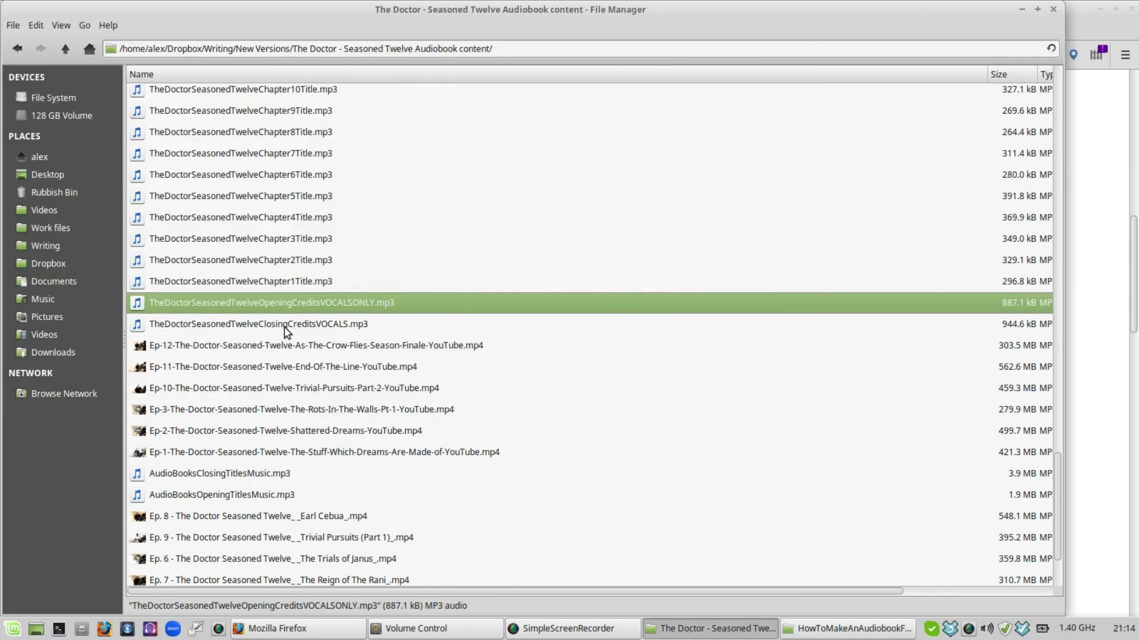
Step: Play the Seasoned Twelve closing credits vocals MP3 in VLC, then close the player
right_click(284, 326)
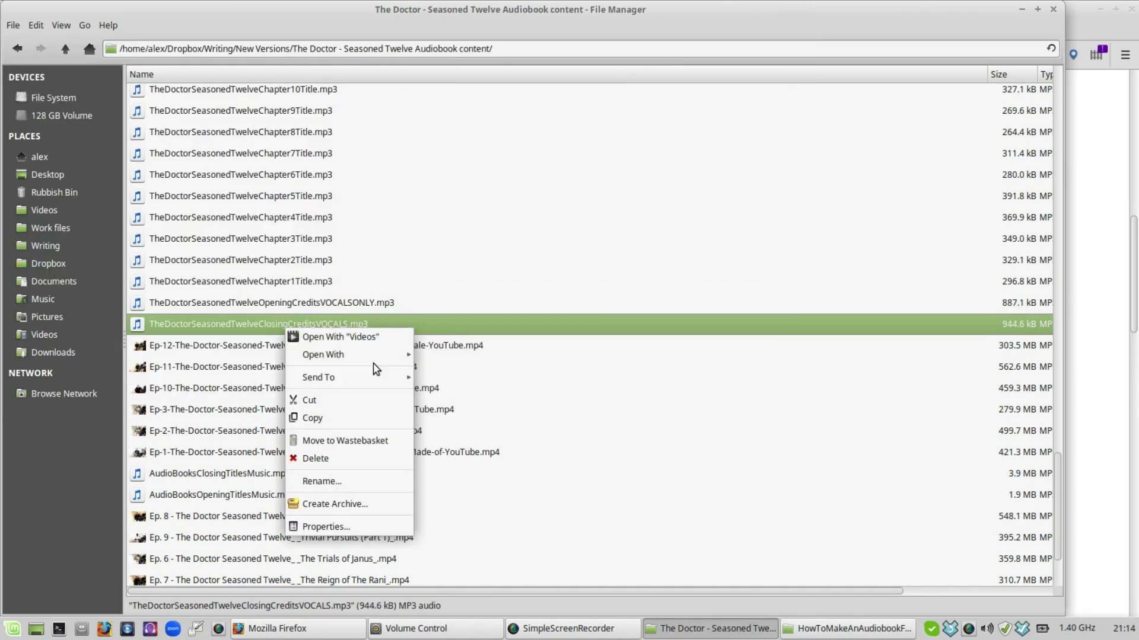
mouse_move(379, 355)
click(447, 354)
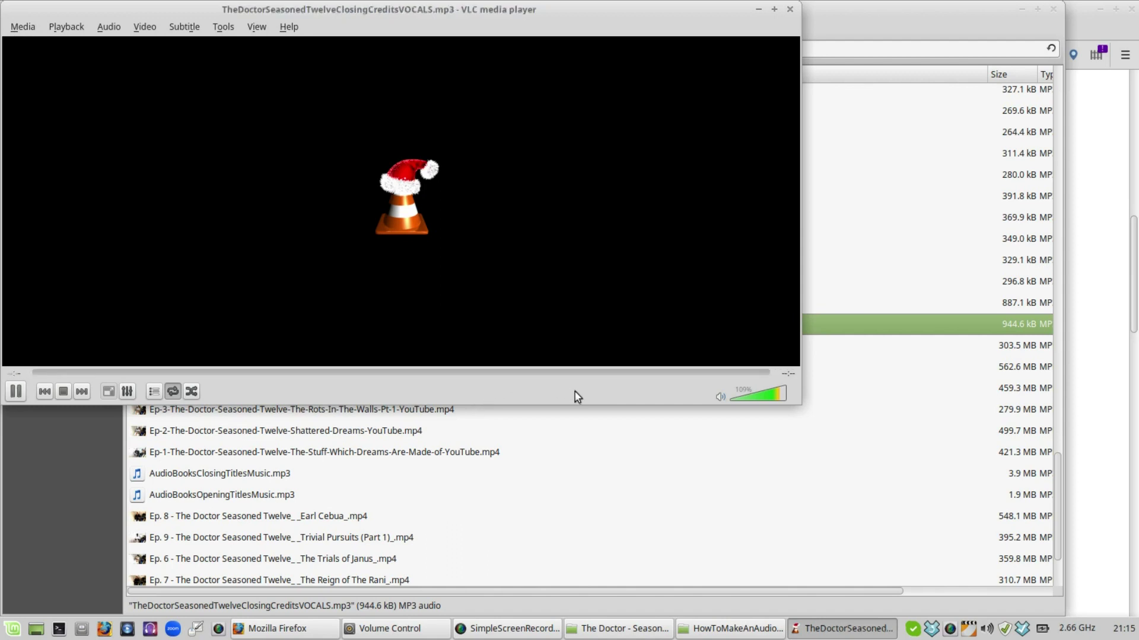
click(790, 9)
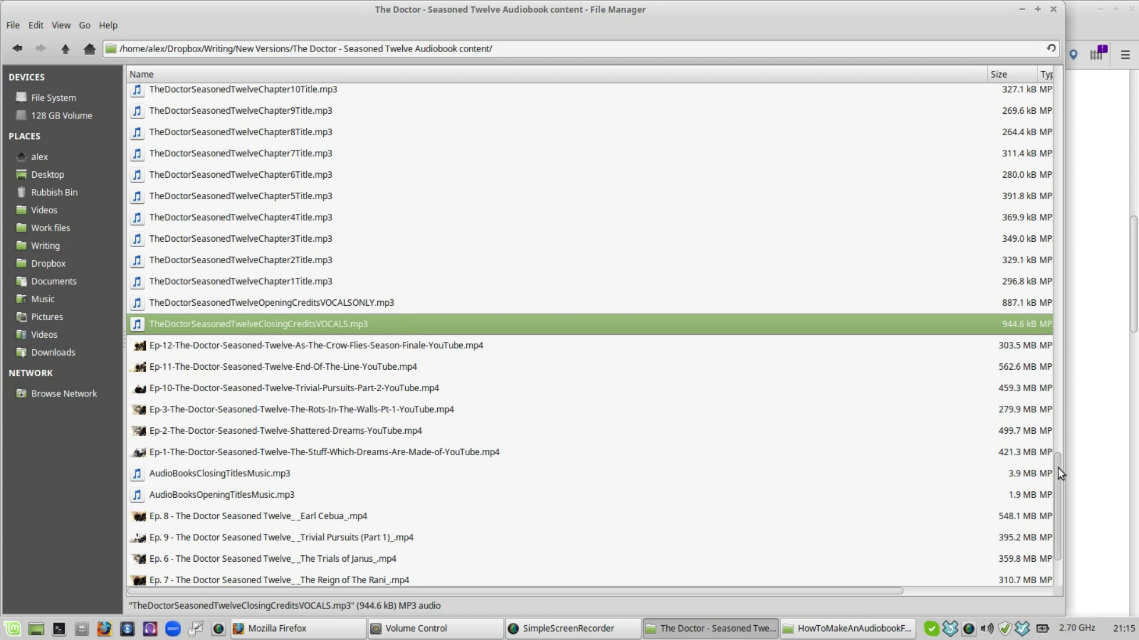
Step: Play AudioBooksOpeningTitlesMusicAndVocalsV2.mp3 in VLC media player
drag(1059, 473, 1133, 230)
scroll(326, 305, down, 10)
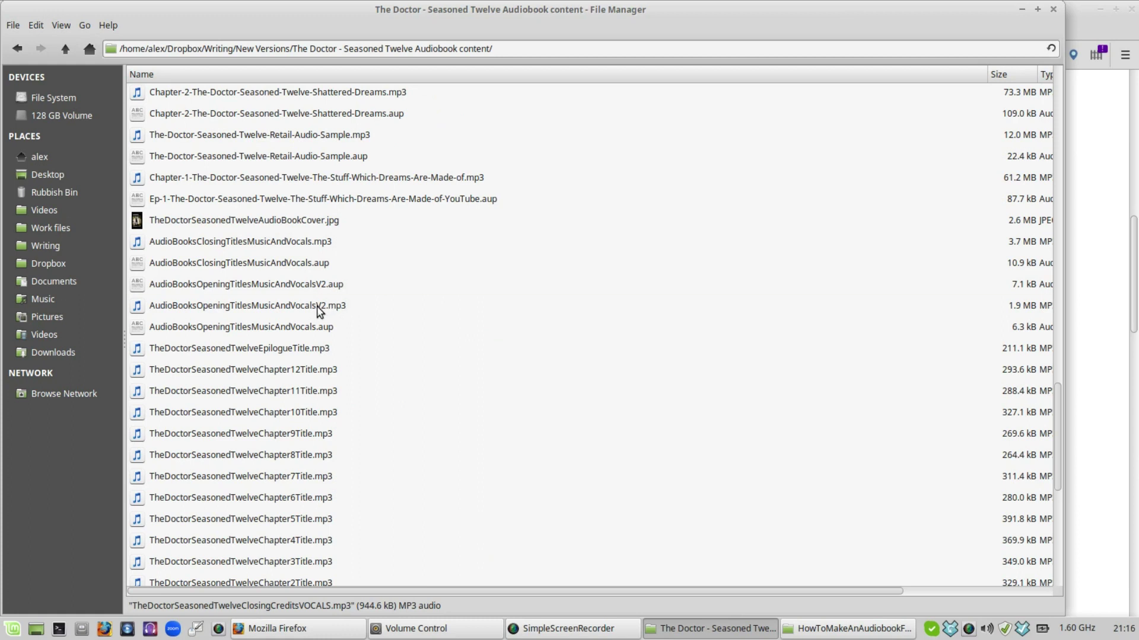
click(318, 306)
right_click(317, 306)
mouse_move(419, 336)
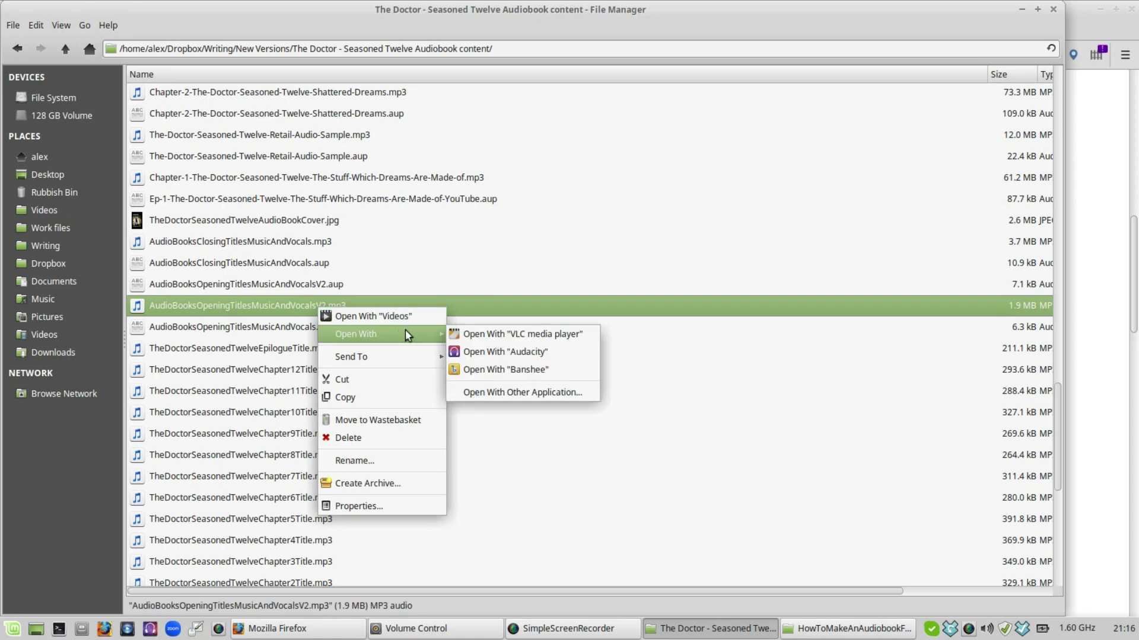
click(570, 334)
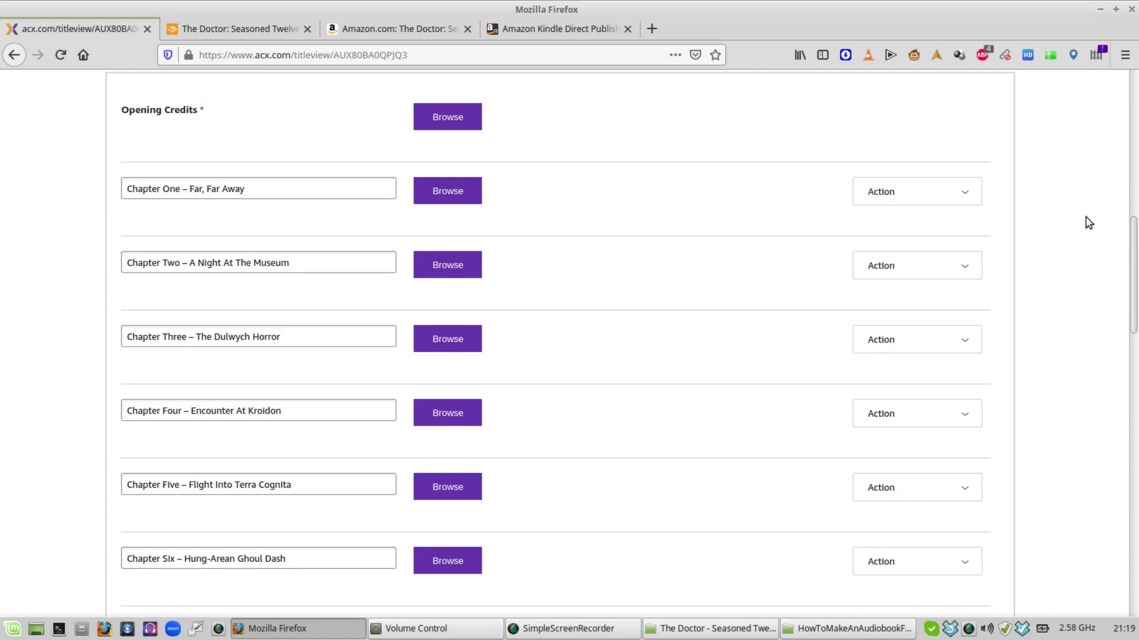
Step: Preview TheDoctorSeasonedThirteenChapterTitles.mp3 in VLC from the Seasoned Thirteen folder, then close VLC
key(alt+Tab)
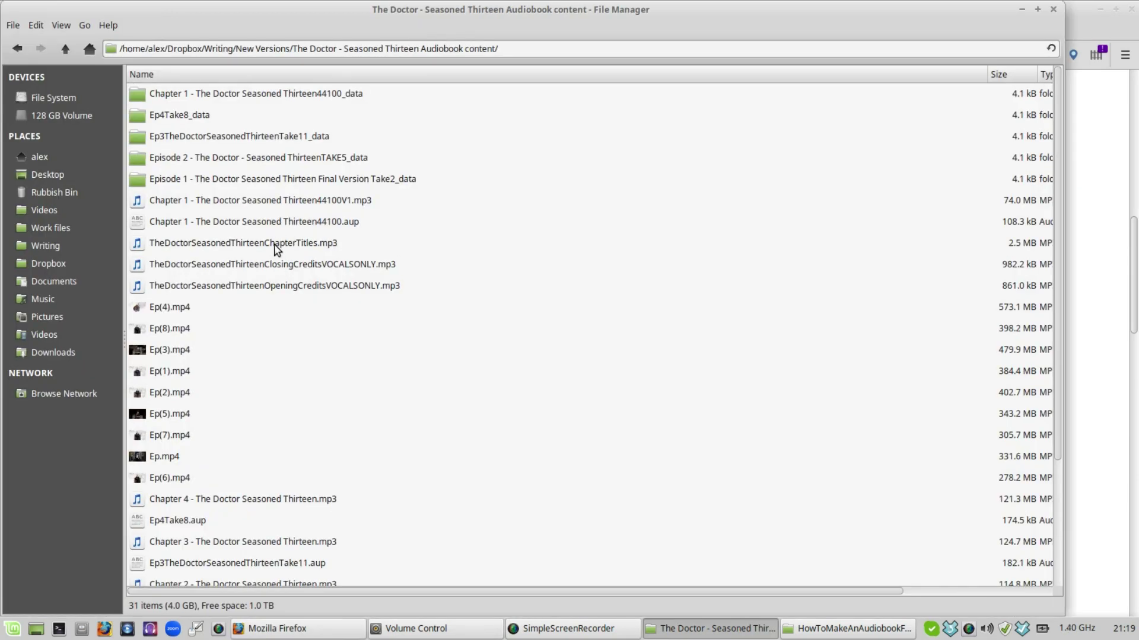
right_click(274, 244)
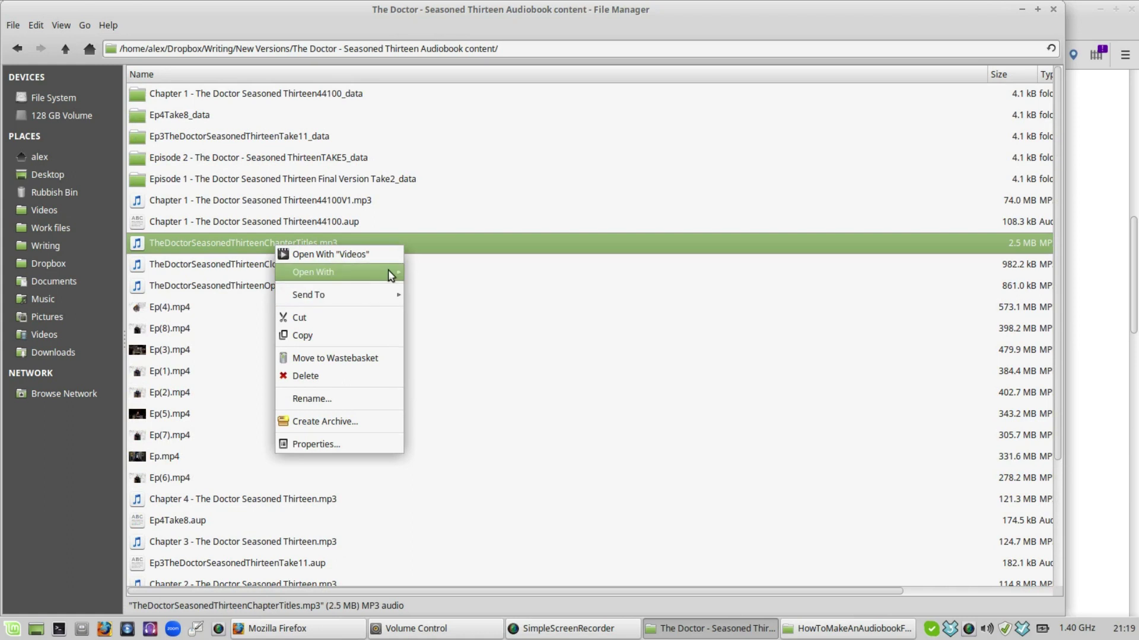
click(451, 272)
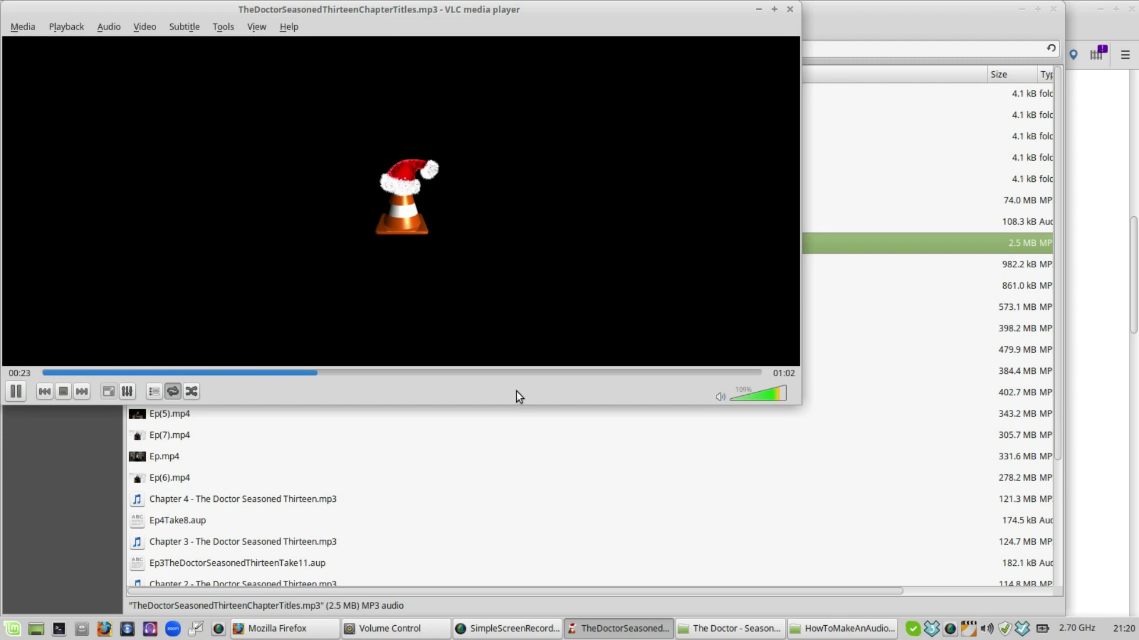
click(790, 11)
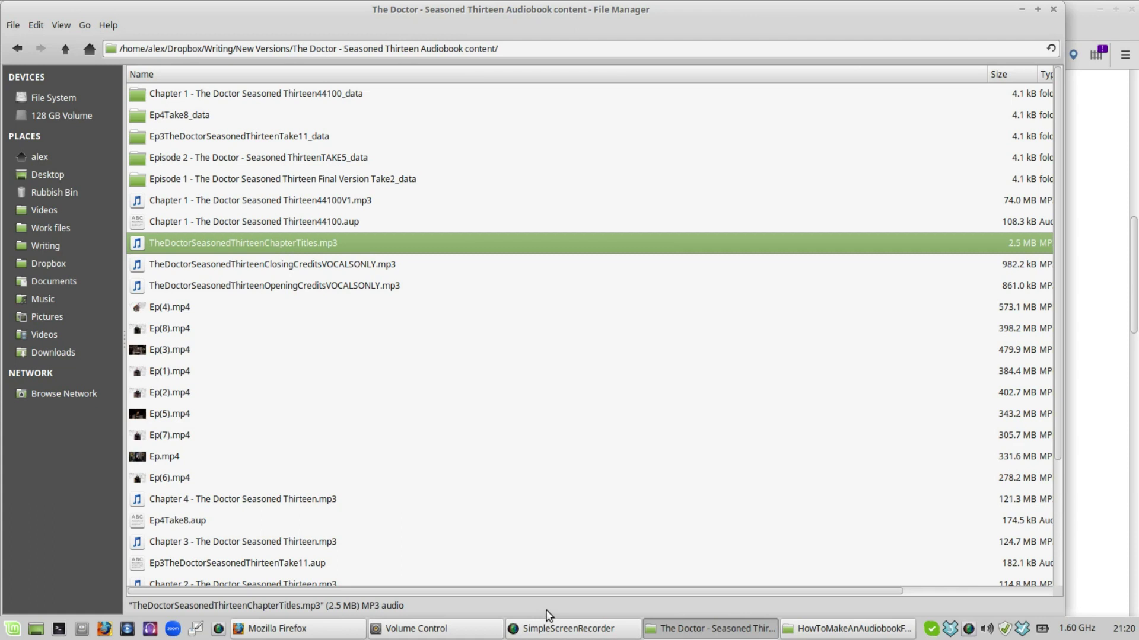
Step: Play the Audible.co.uk sample of The Doctor: Seasoned Twelve in Firefox
click(304, 635)
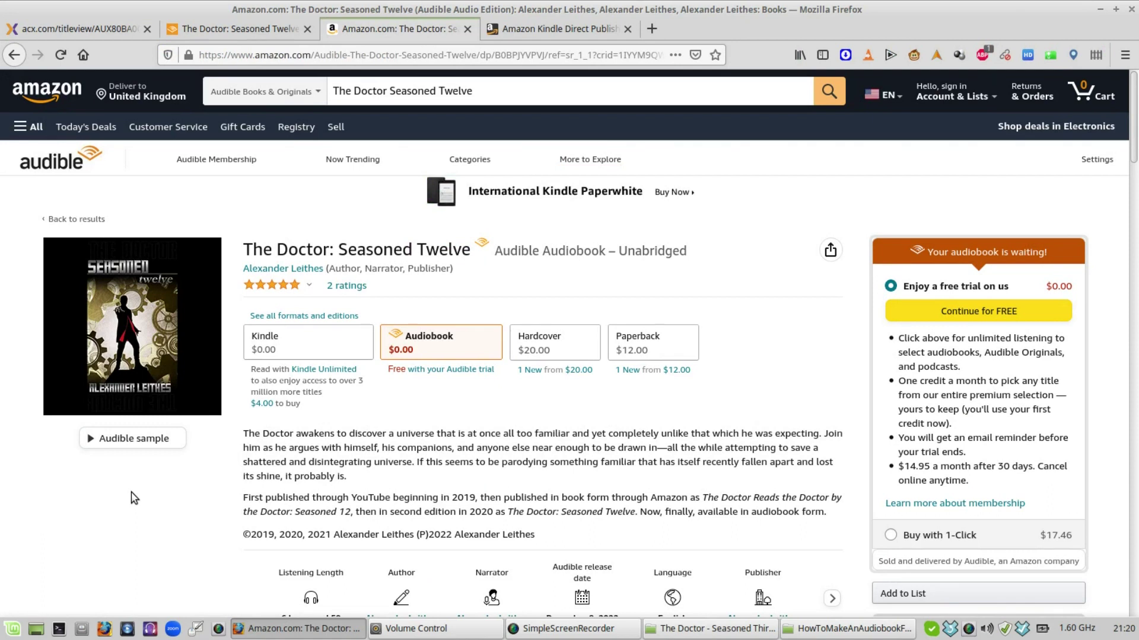
click(228, 24)
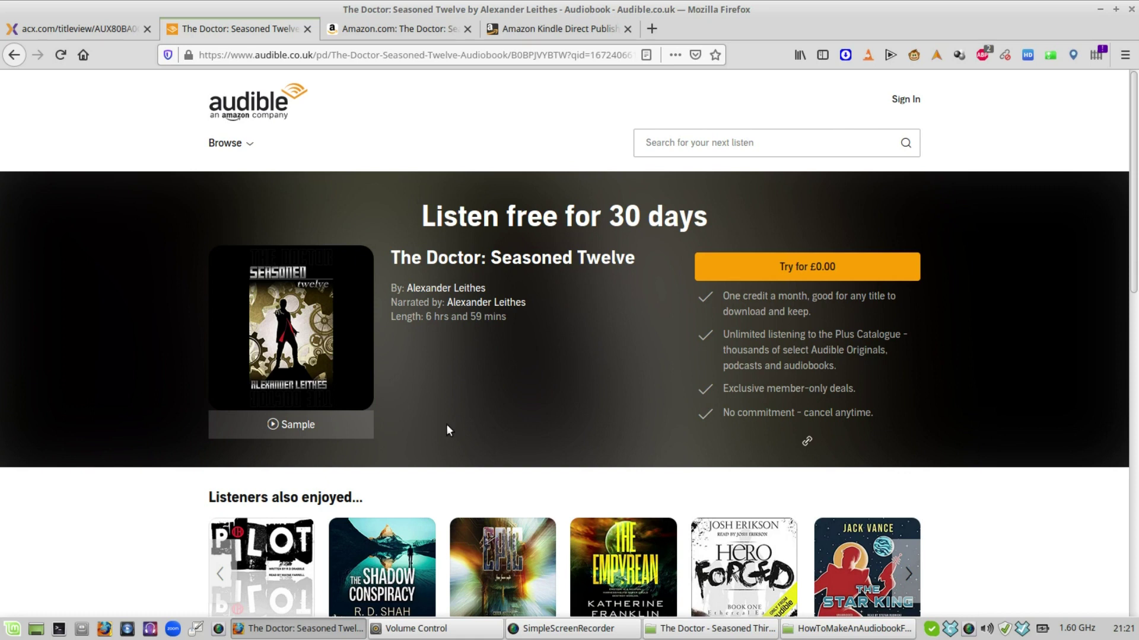
click(298, 426)
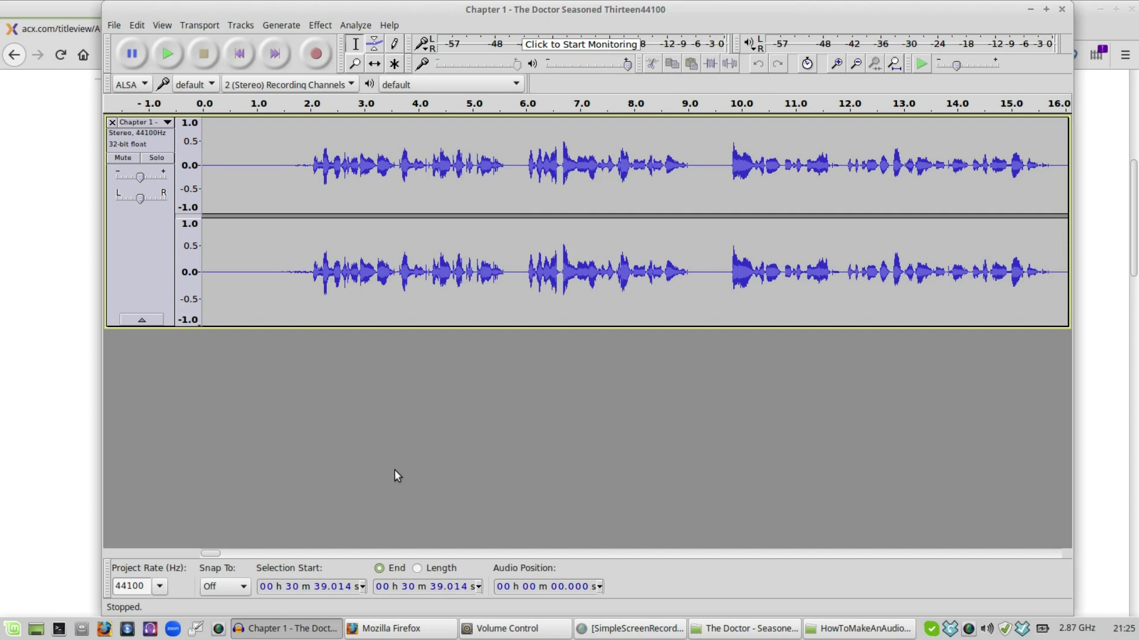
click(169, 55)
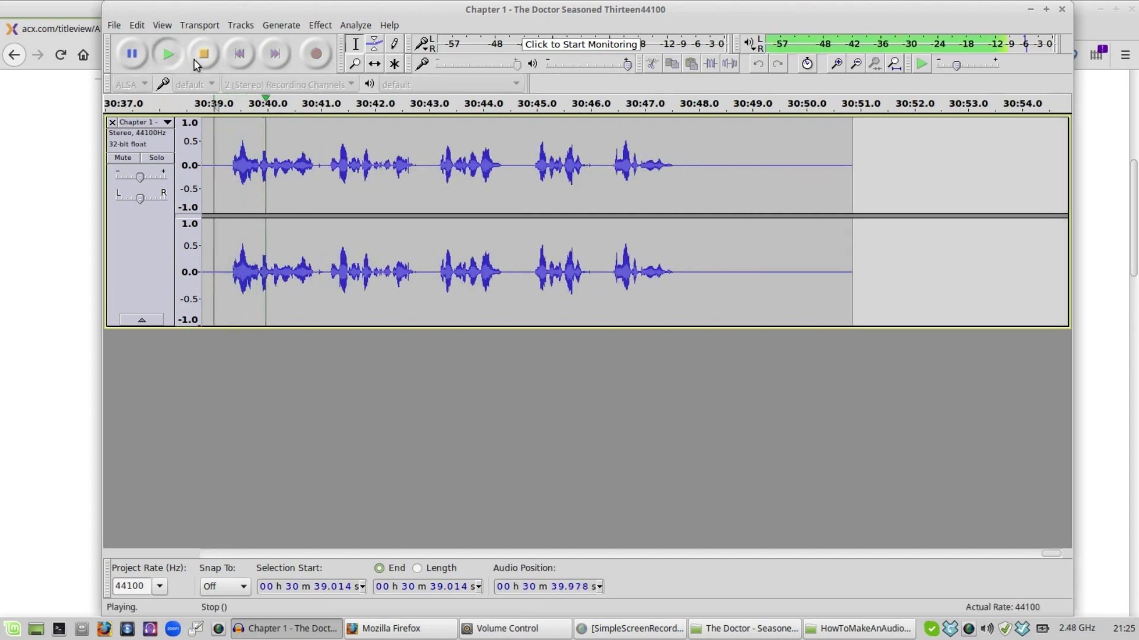
click(199, 57)
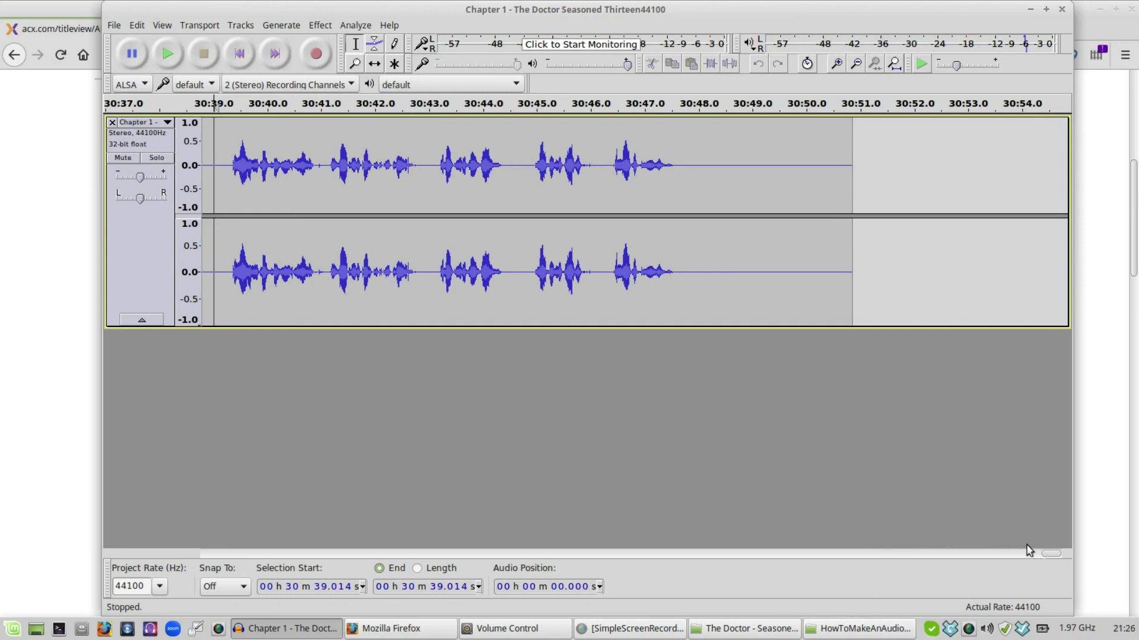
drag(1052, 554, 26, 223)
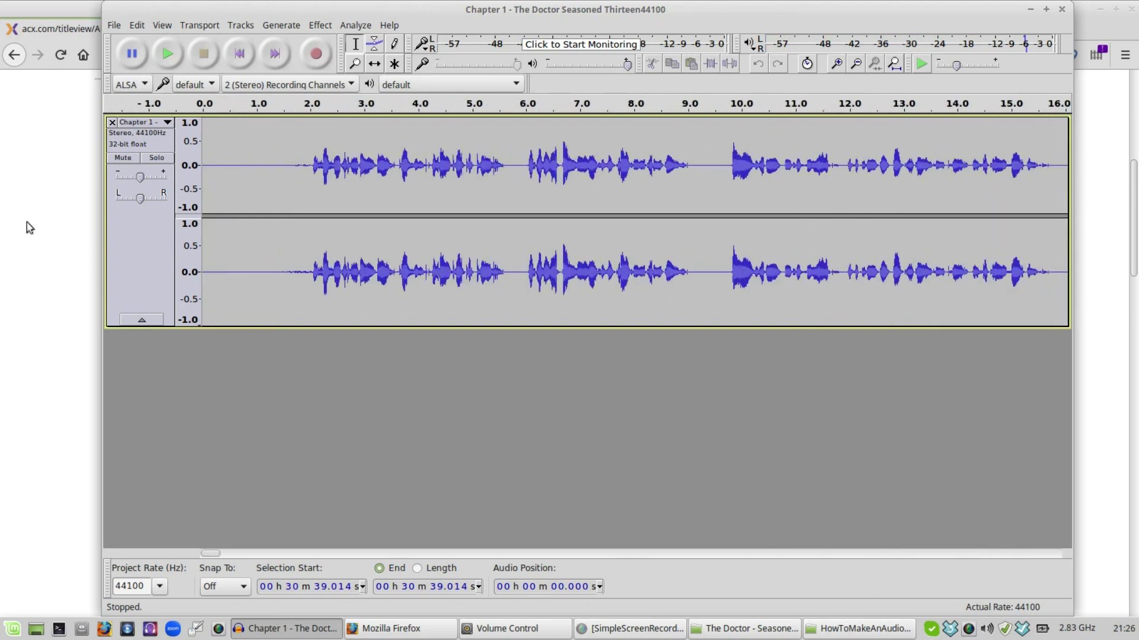
click(207, 155)
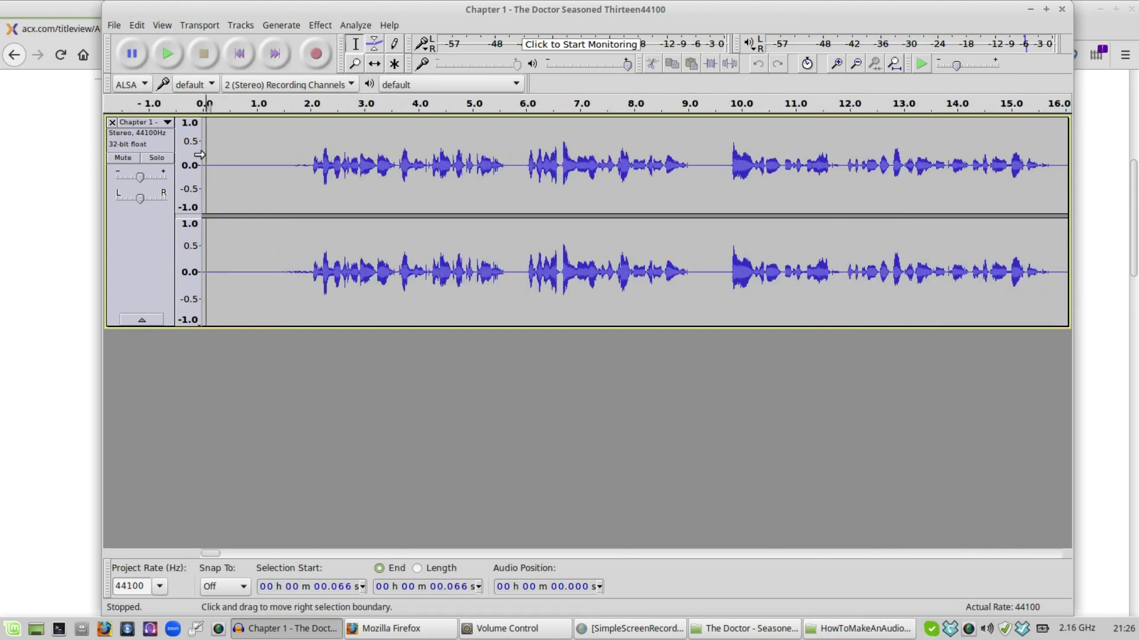
click(168, 53)
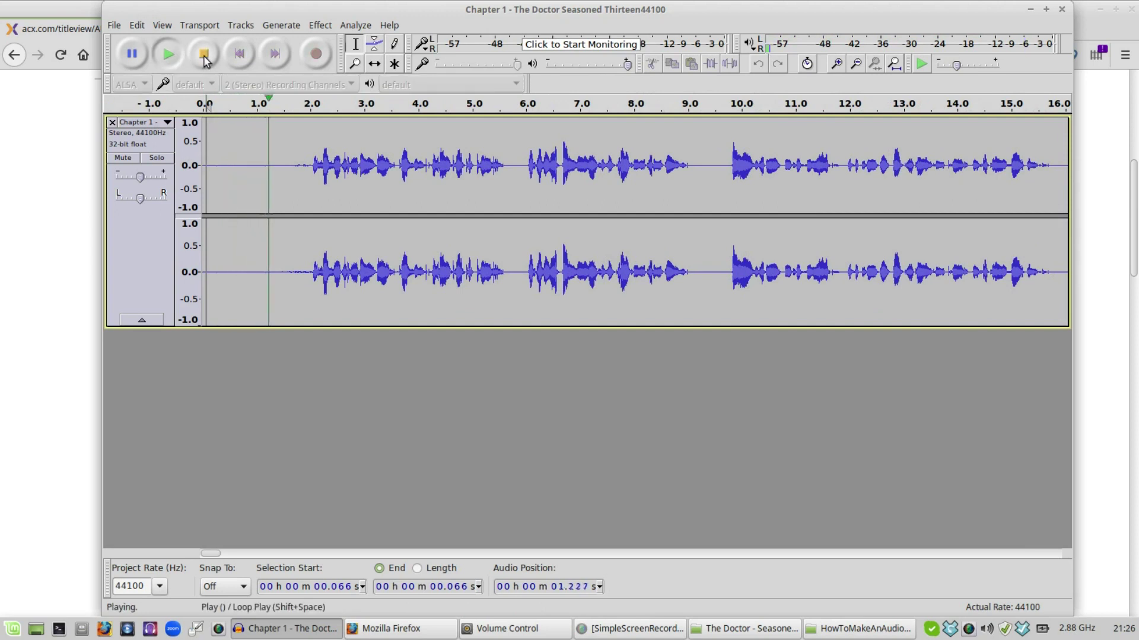
click(205, 58)
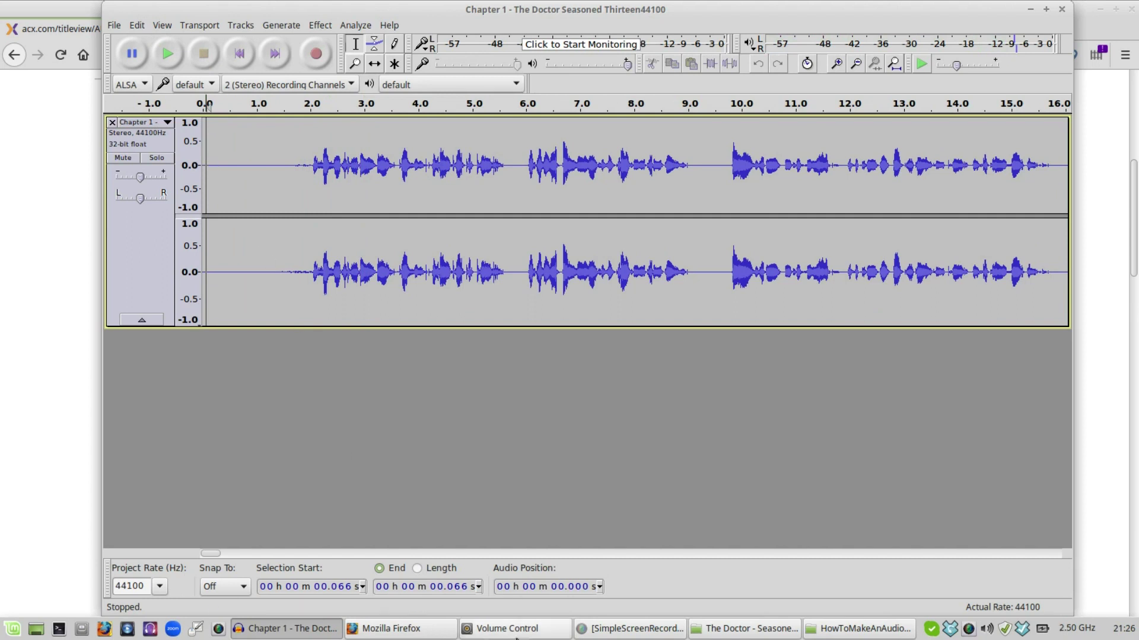
Step: Open TheDoctorSeasonedThirteenChapterTitles.mp3 in Audacity from the Seasoned Thirteen folder
click(745, 628)
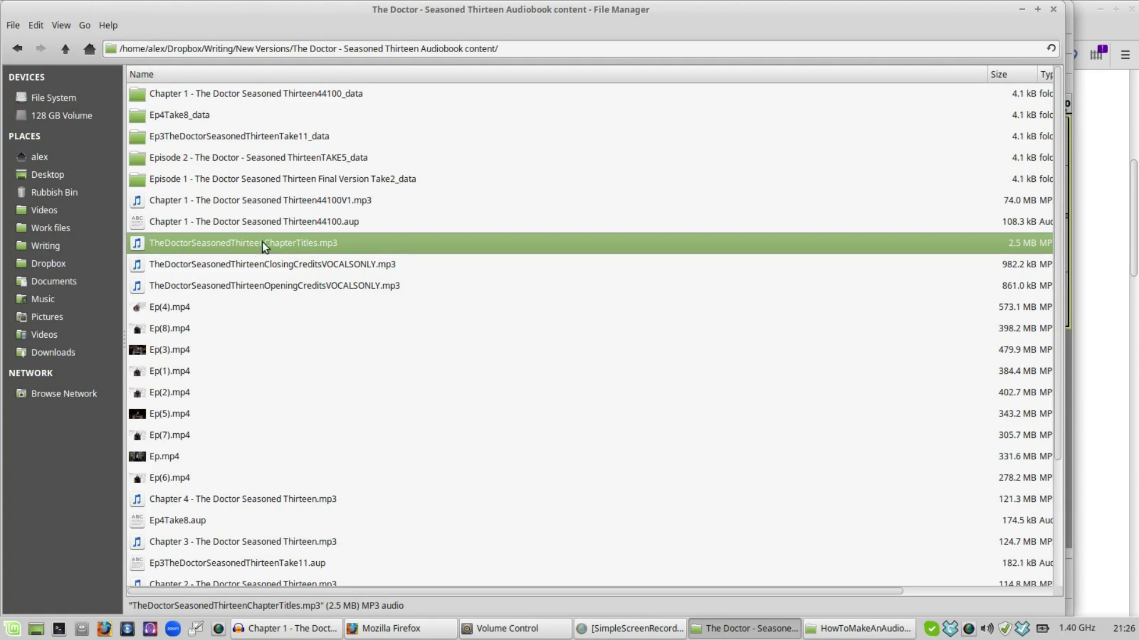
right_click(264, 246)
mouse_move(320, 270)
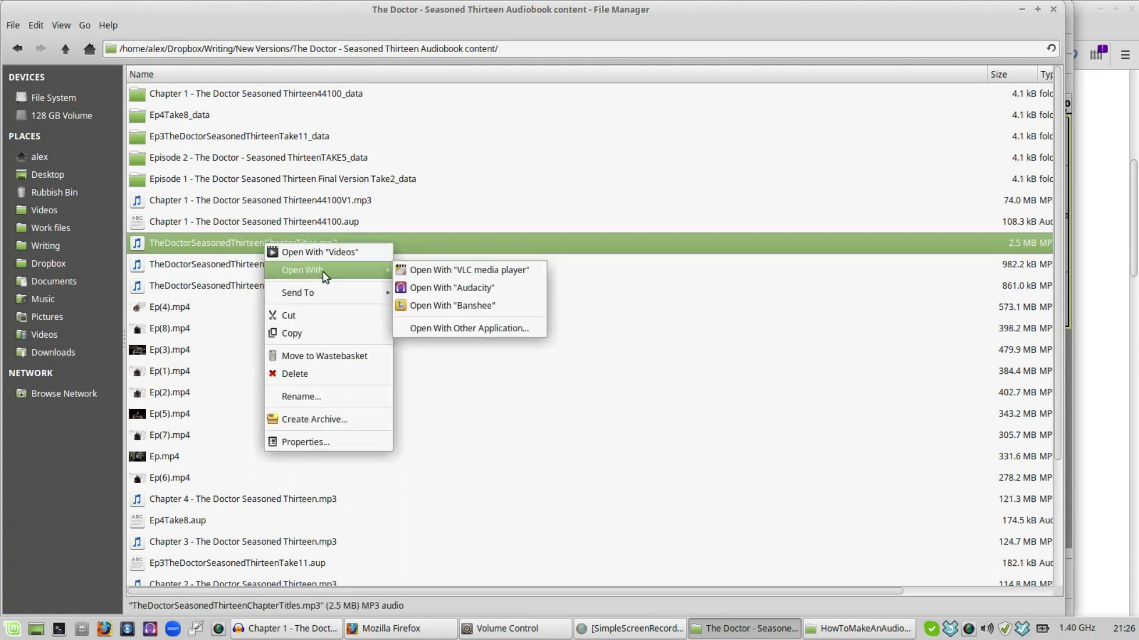
click(477, 290)
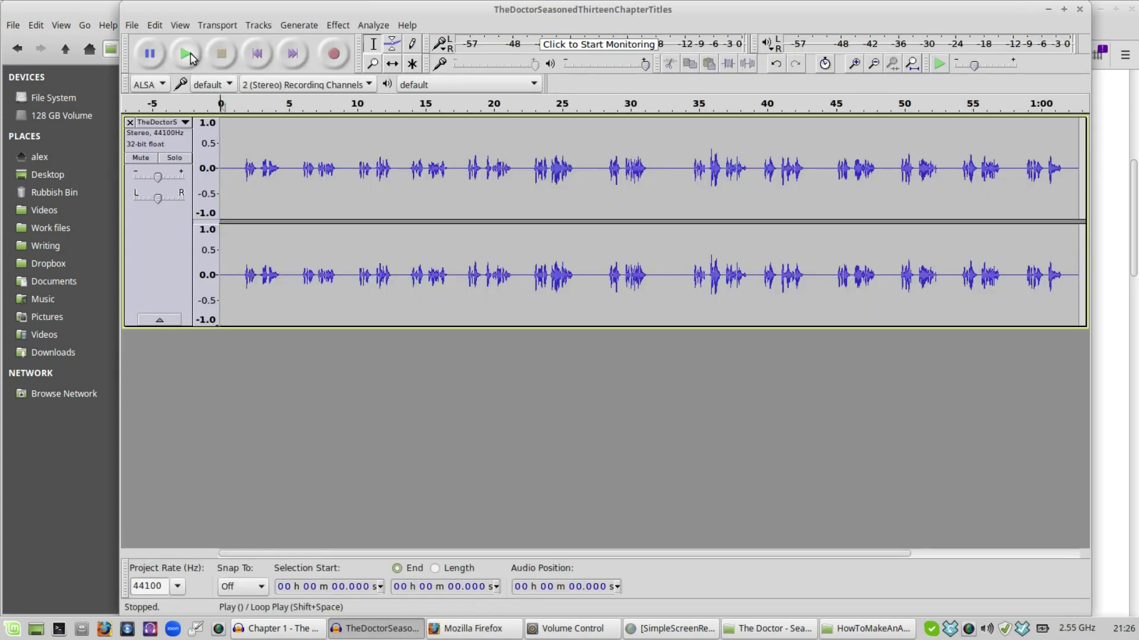
Step: Play the track briefly, then select the first spoken title, about 0.7–5.3 seconds
click(191, 54)
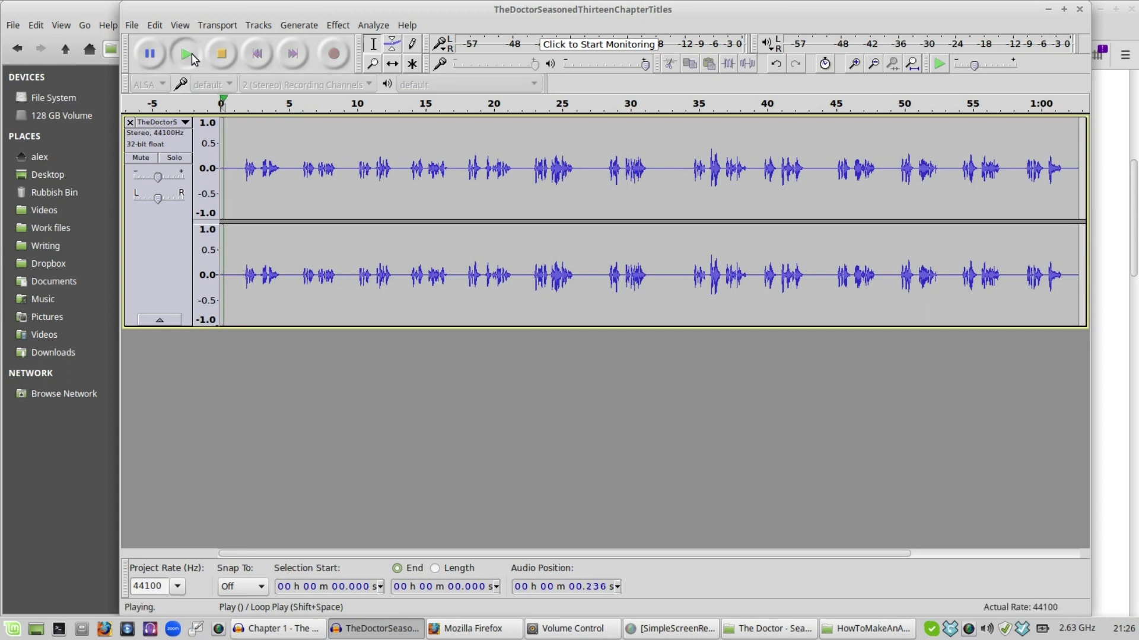
click(221, 54)
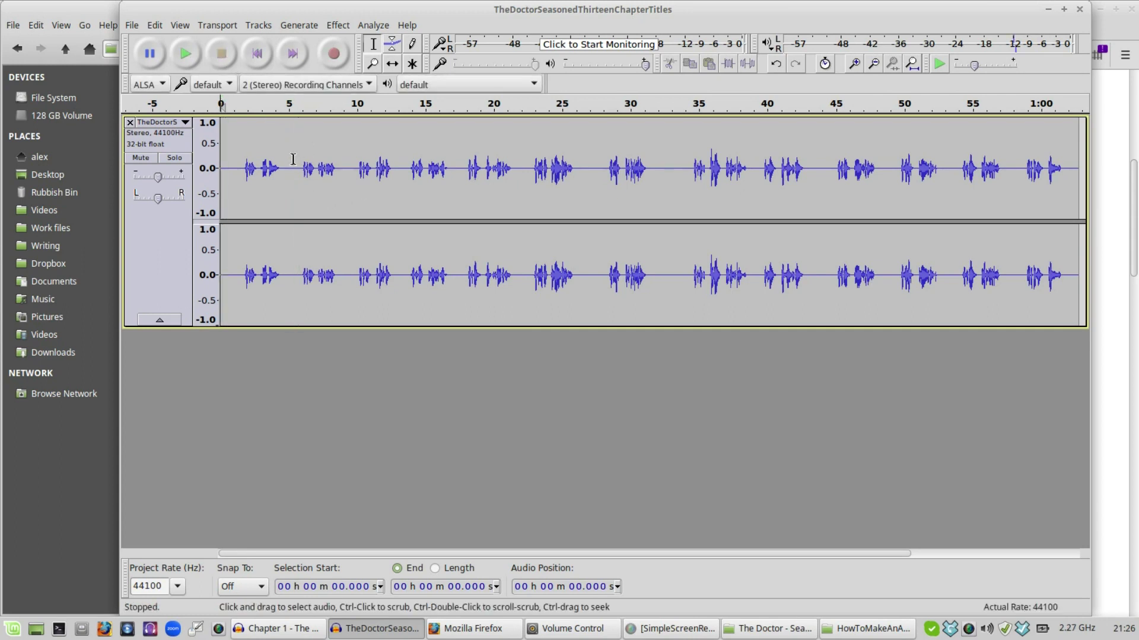
drag(292, 162, 224, 164)
Step: Paste the chapter title into Chapter 1 and amplify 0.489–5.121 s by 3.0 dB
key(alt+Tab)
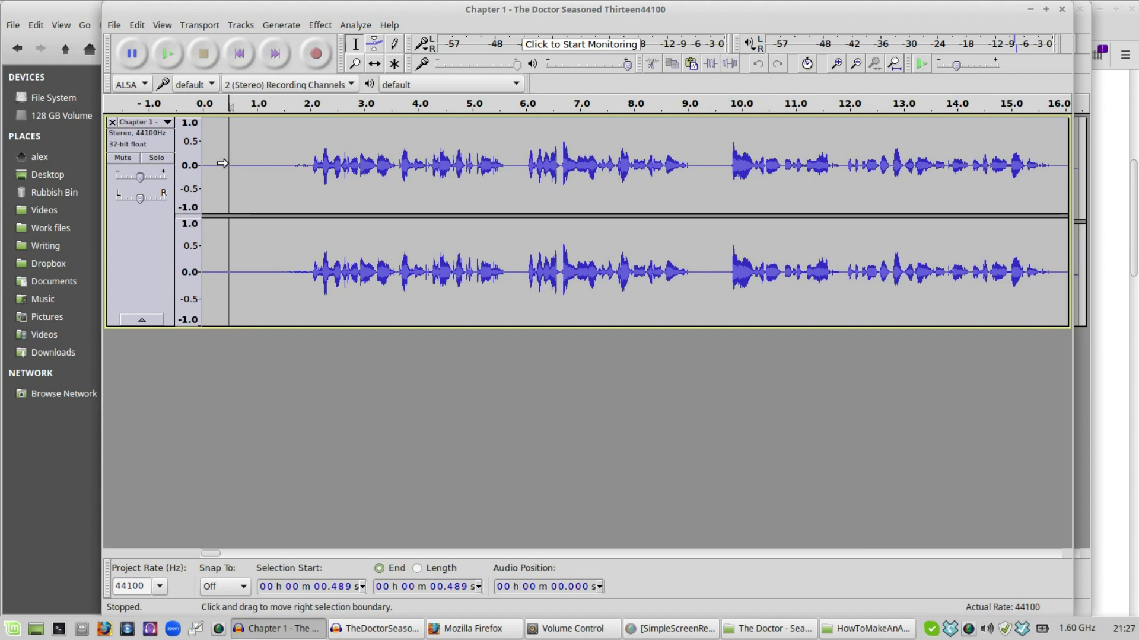
key(ctrl+v)
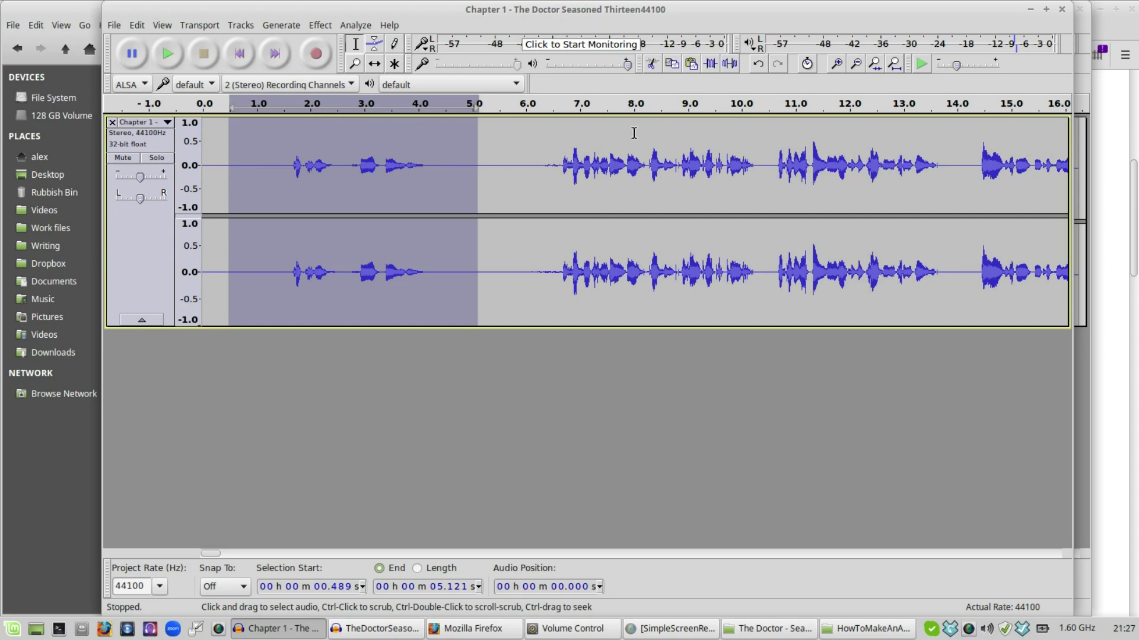
click(320, 25)
click(362, 84)
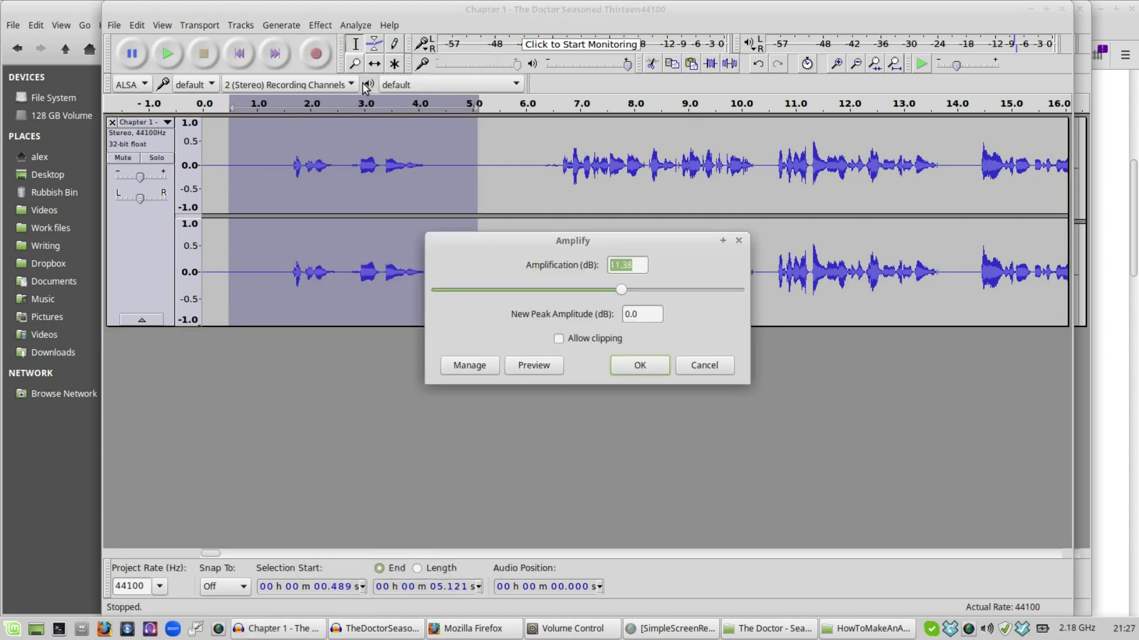
drag(617, 289, 595, 304)
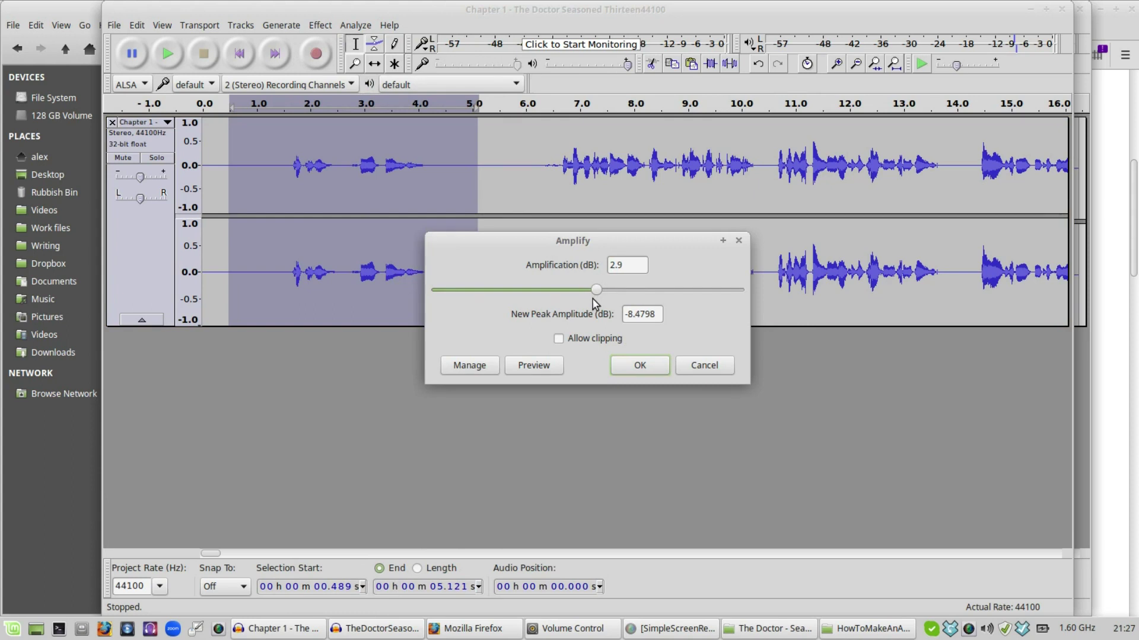
click(641, 366)
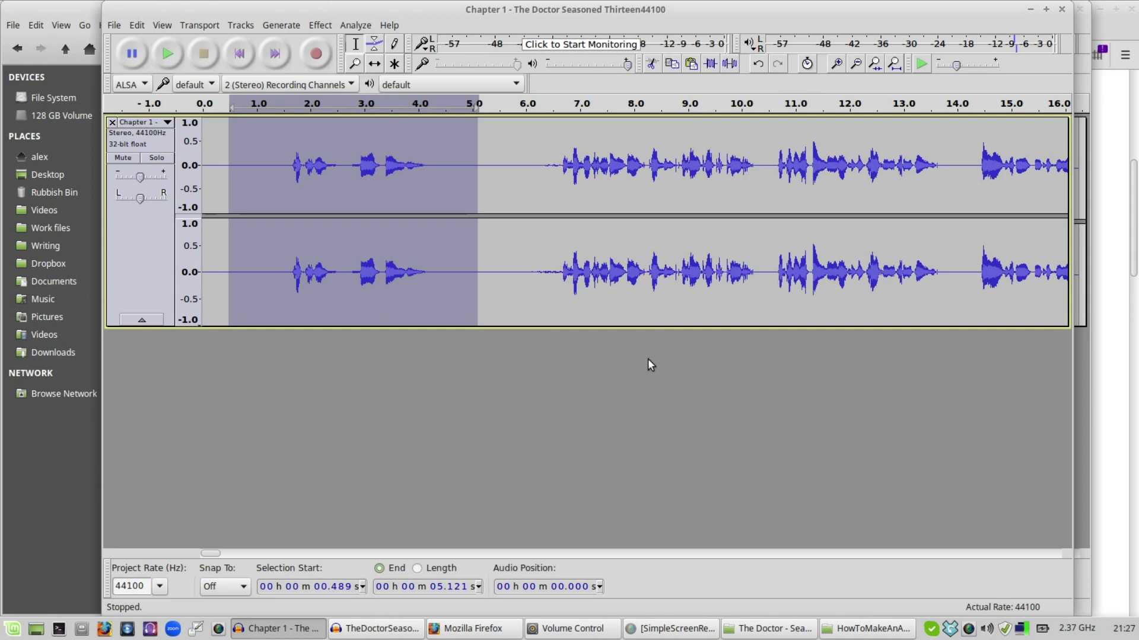
click(226, 163)
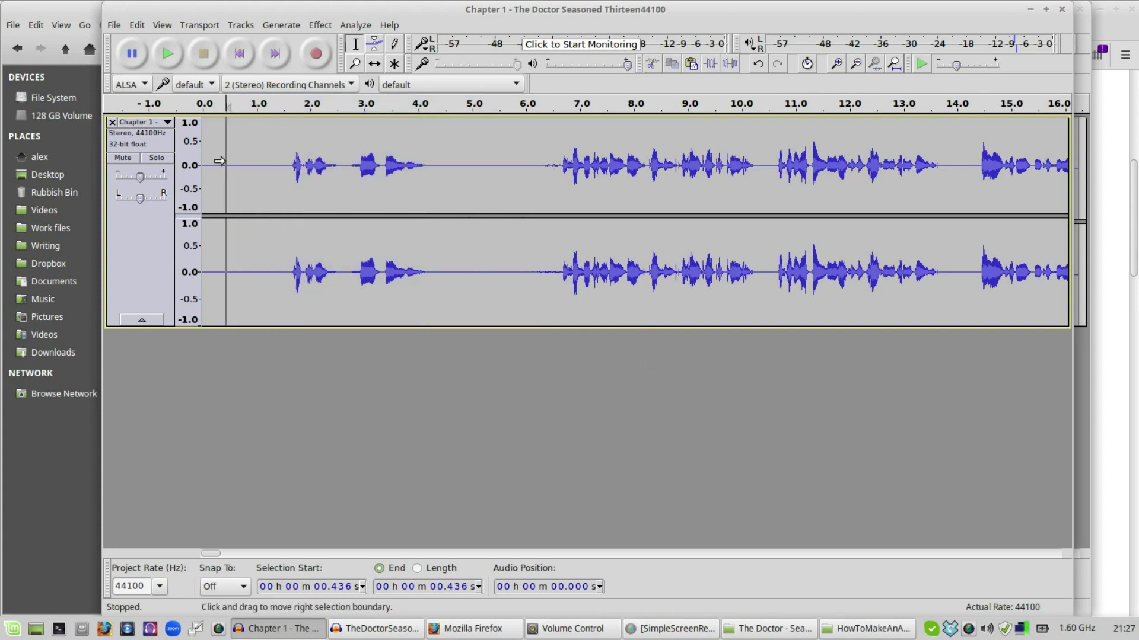
click(167, 53)
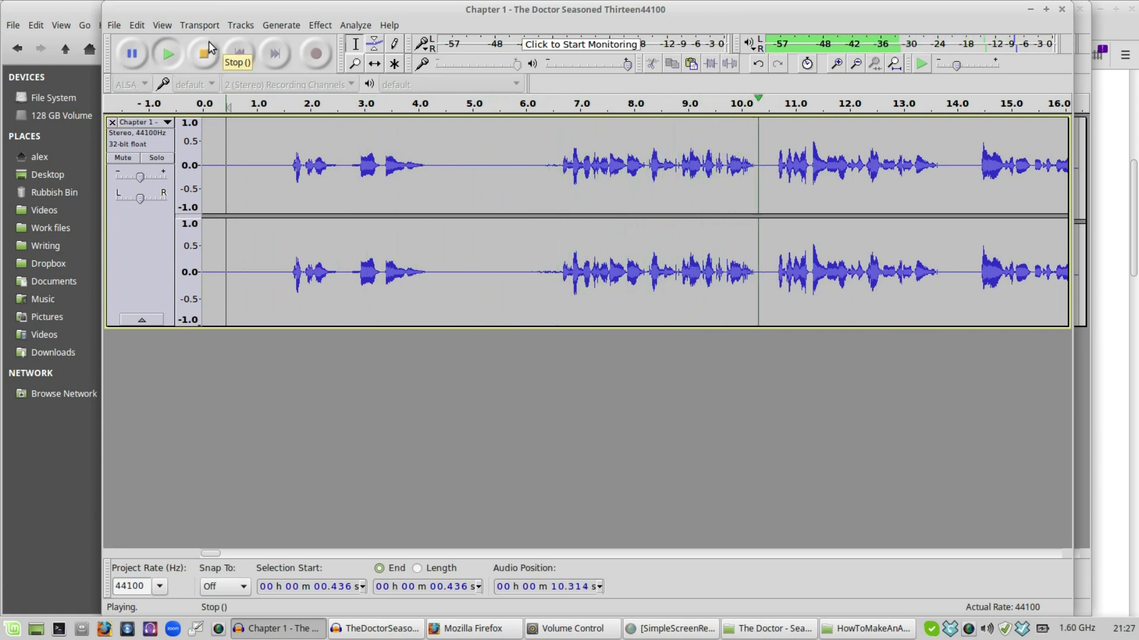
click(209, 45)
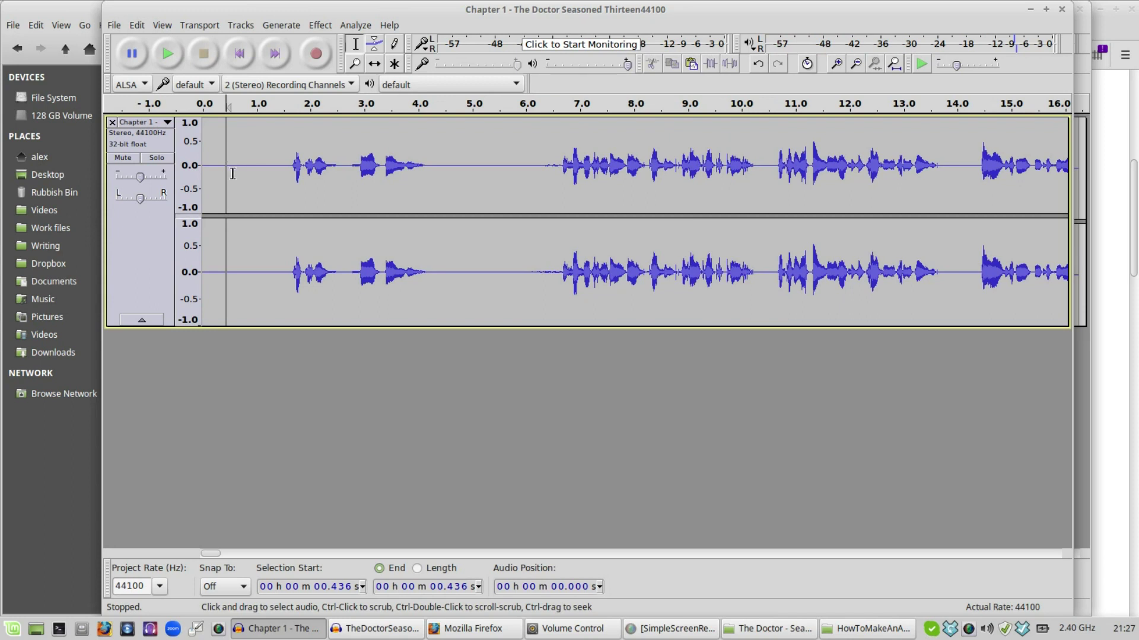
click(208, 144)
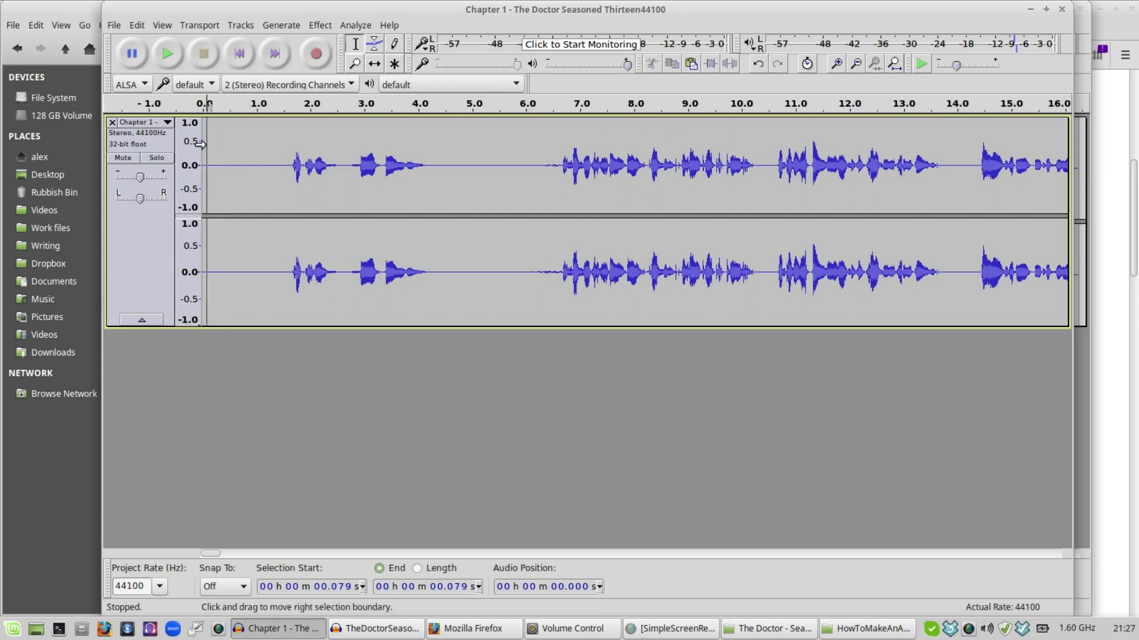
click(170, 54)
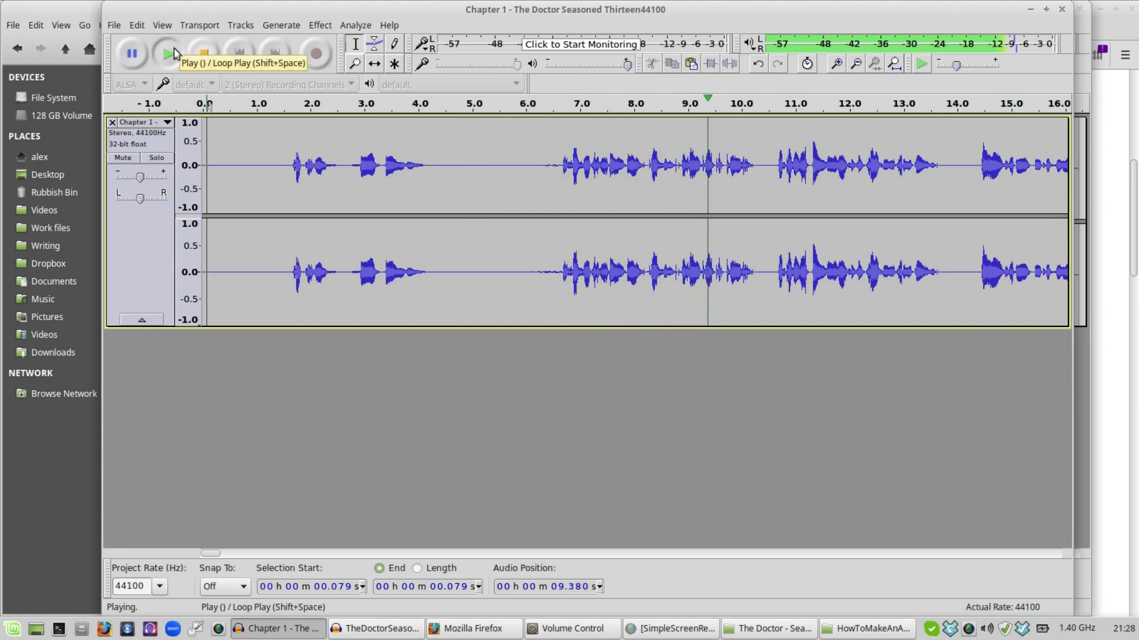
click(203, 56)
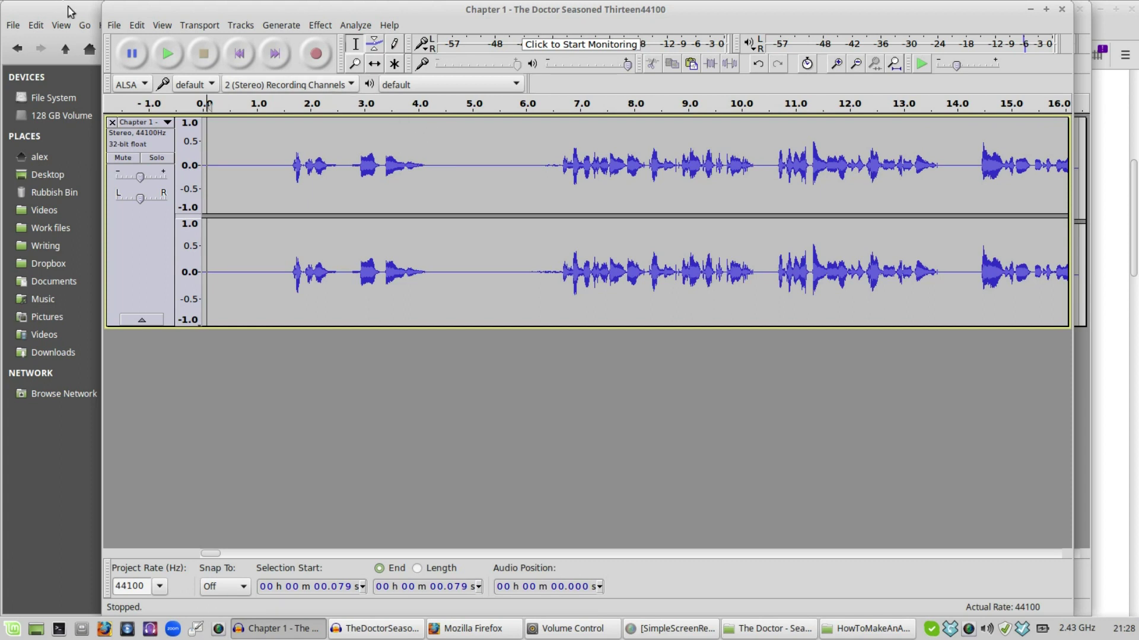
click(168, 54)
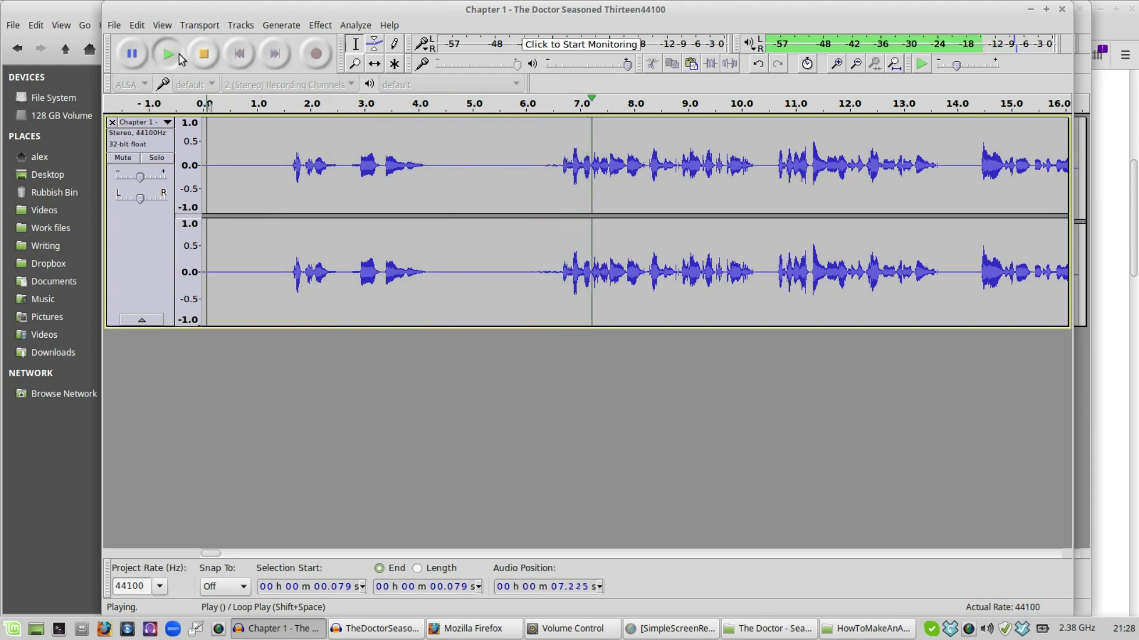
Step: Delete the silent gap at 4.238–4.740 s and replay the opening to check
click(205, 59)
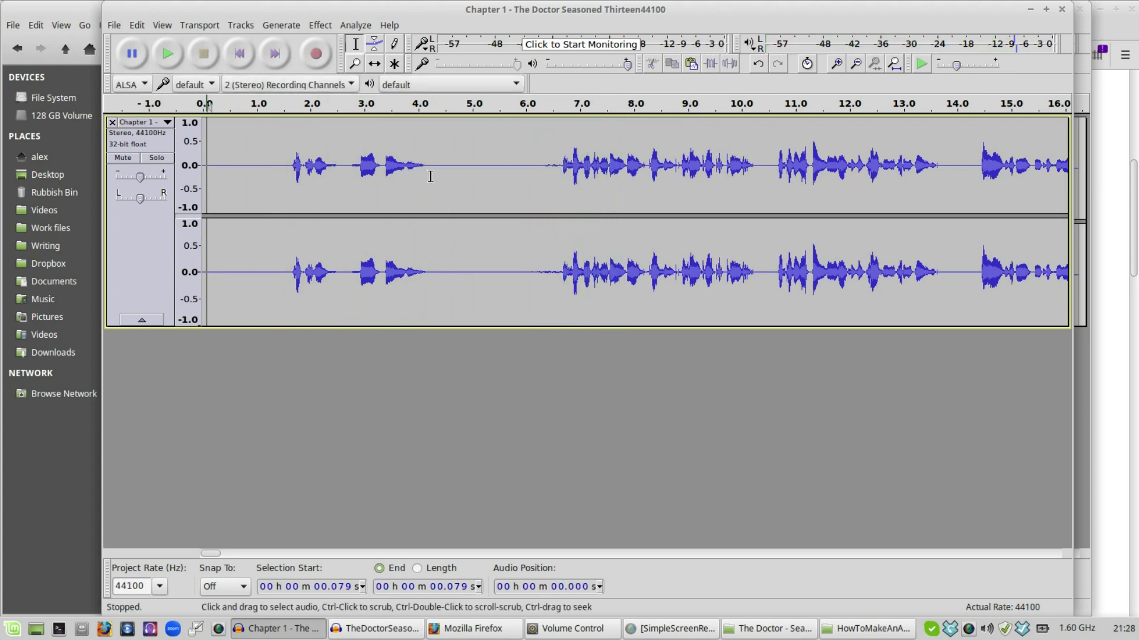
drag(431, 177, 454, 193)
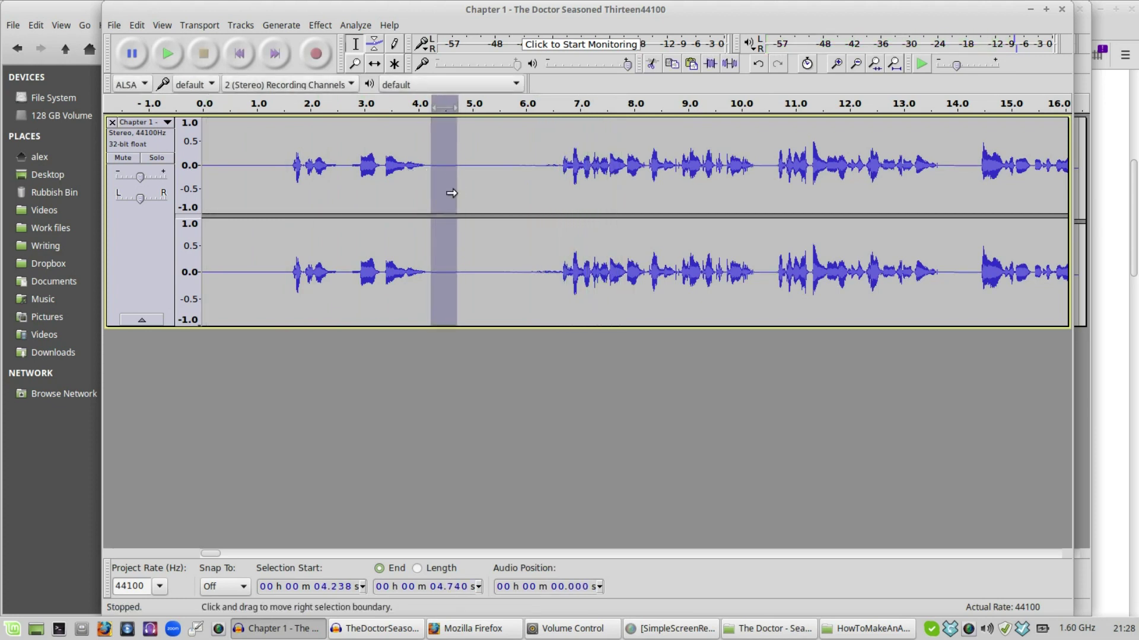
key(Delete)
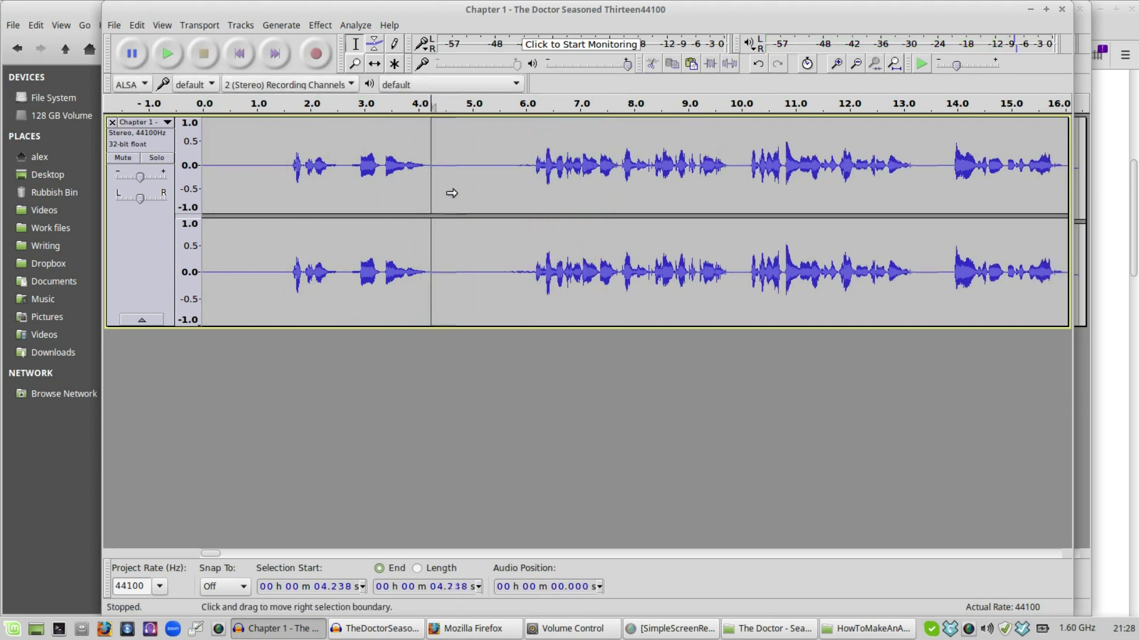
click(206, 166)
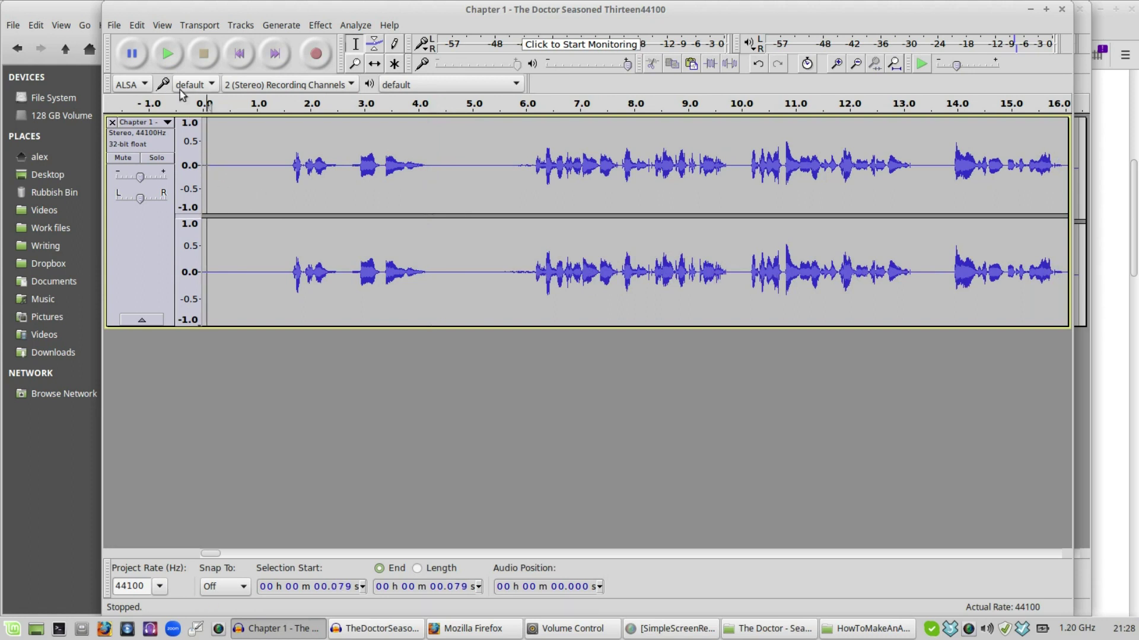
click(169, 53)
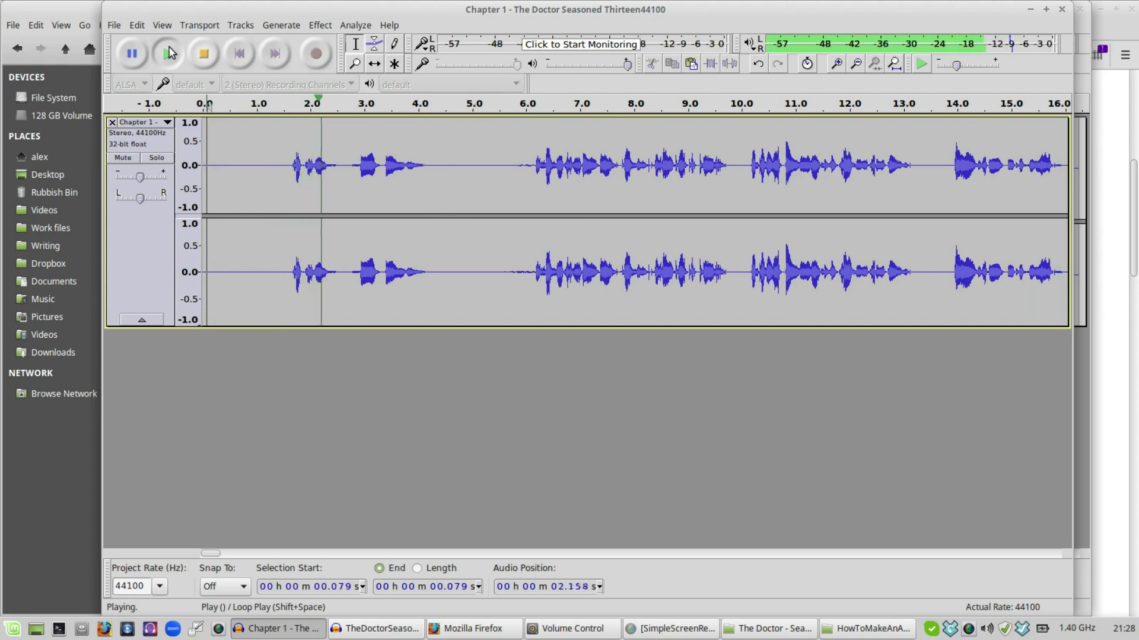
click(201, 54)
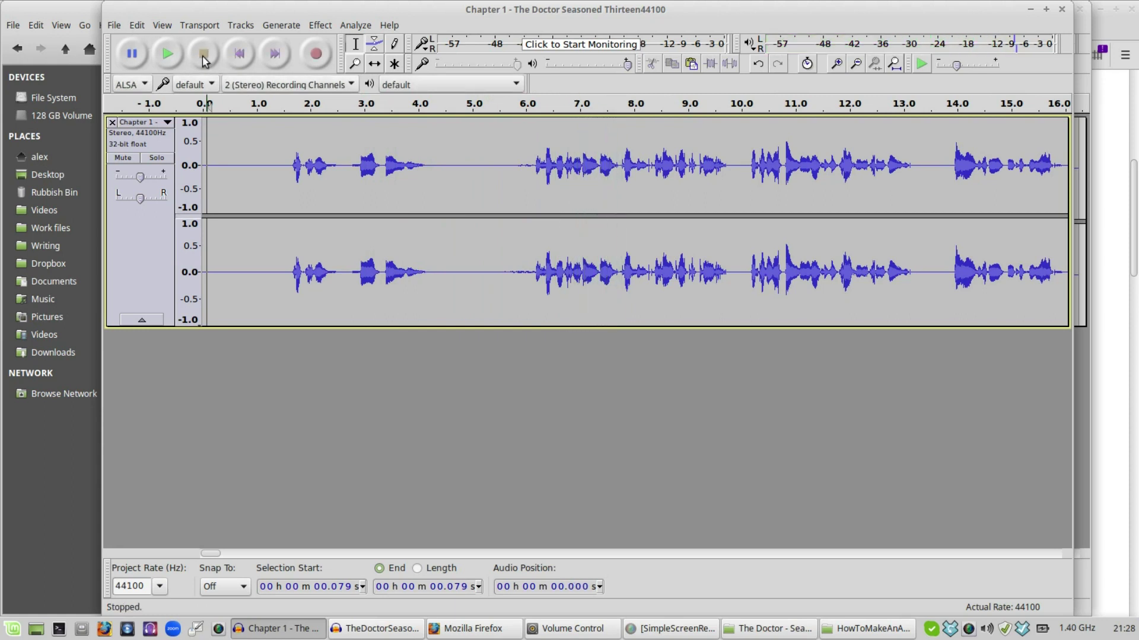
Step: Start exporting Chapter 1, changing the file name's .aiff extension to .mp3
click(115, 26)
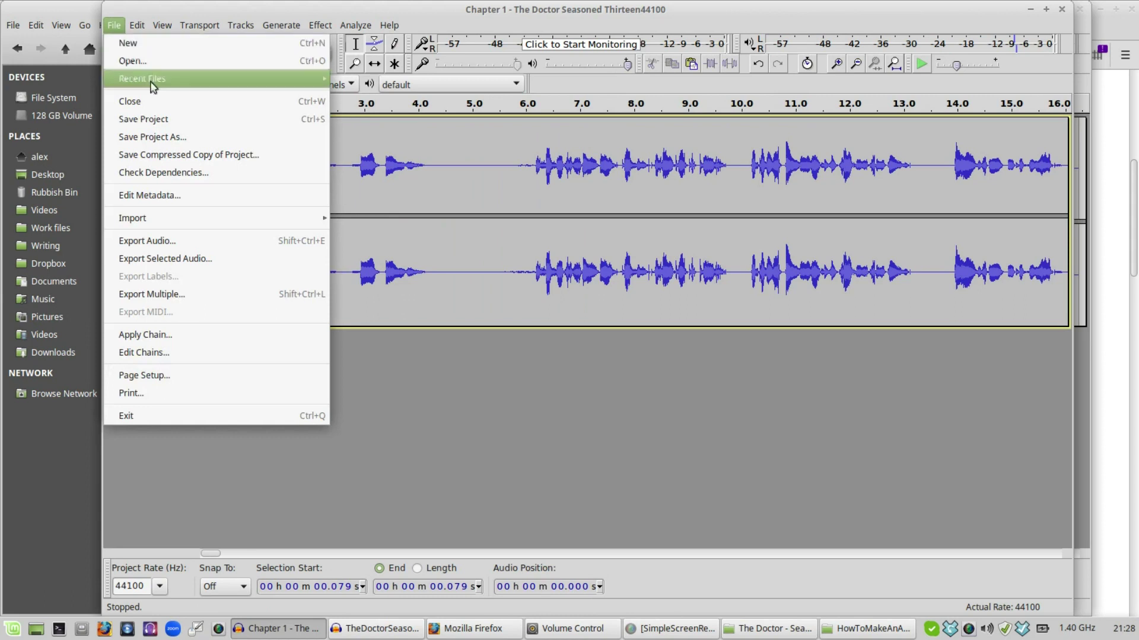
click(196, 243)
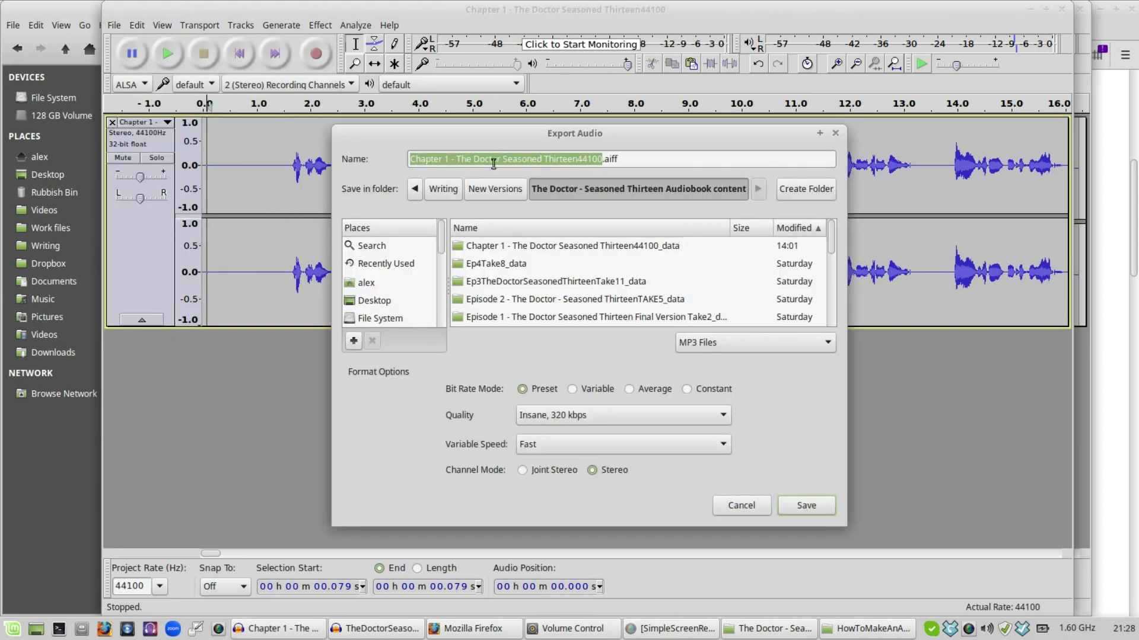
click(638, 157)
key(BackSpace)
key(BackSpace)
key(BackSpace)
key(BackSpace)
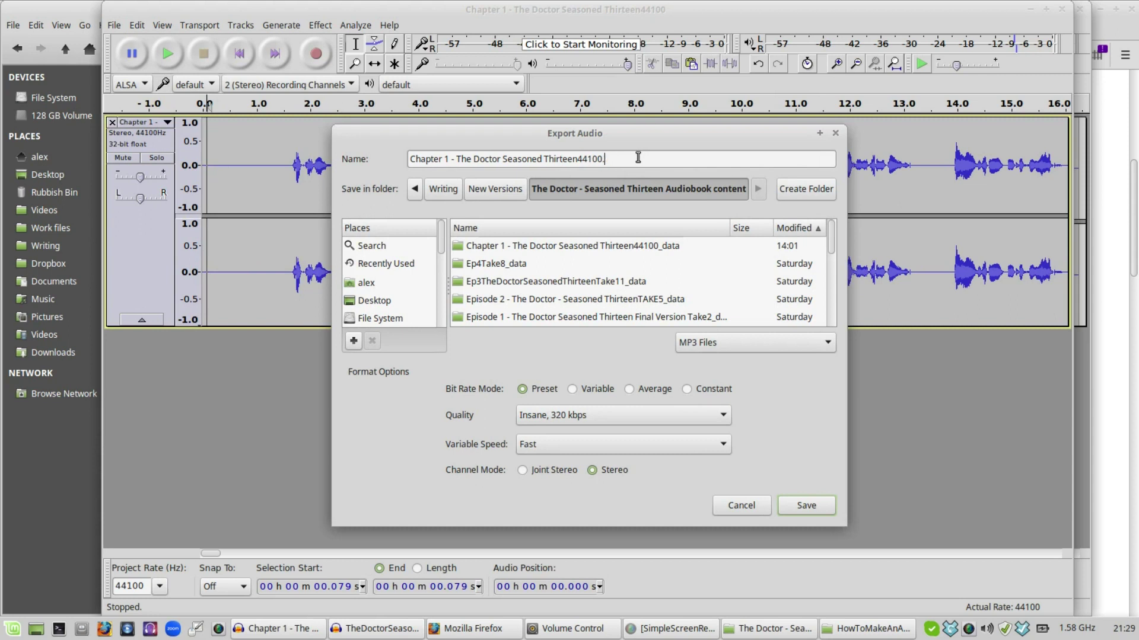
text(mp3)
click(601, 159)
Step: Export Chapter 1 - The Doctor Seasoned Thirteen44100V2.mp3 at Insane 320 kbps with empty metadata
click(809, 508)
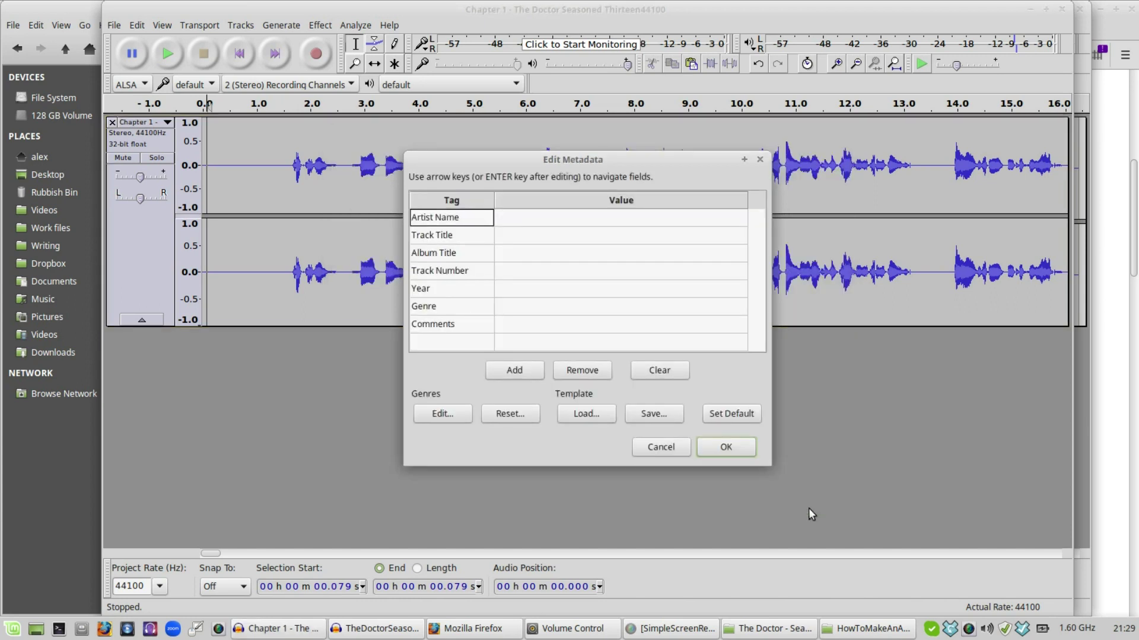
click(740, 452)
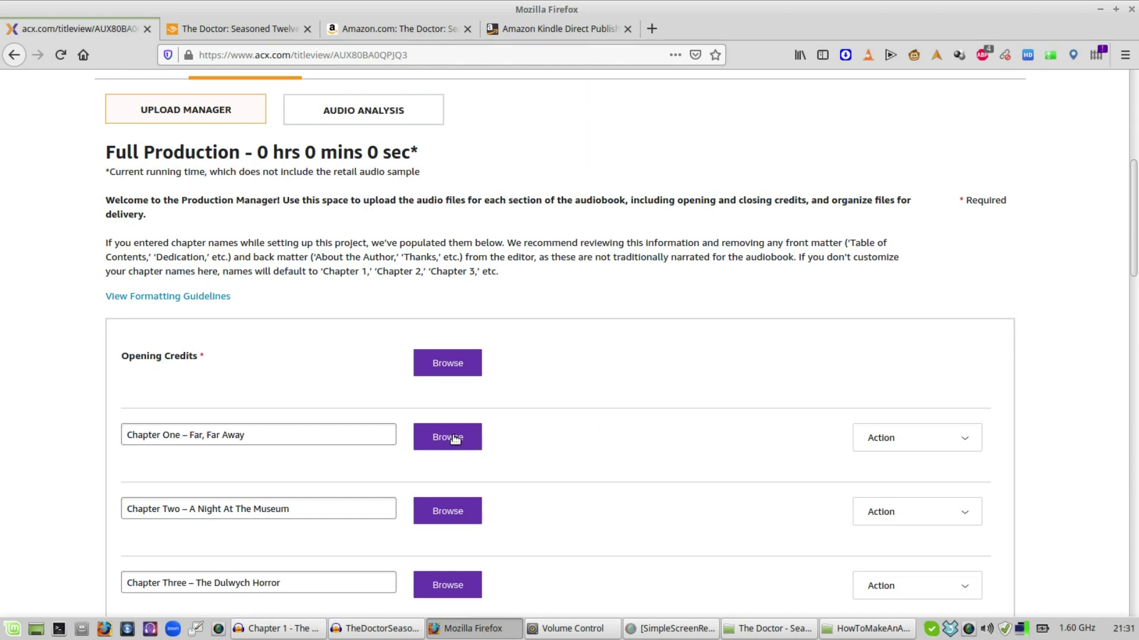
Step: Upload 'Chapter 1 - The Doctor Seasoned Thirteen44100V2.mp3' into the Chapter One – Far, Far Away slot
click(455, 439)
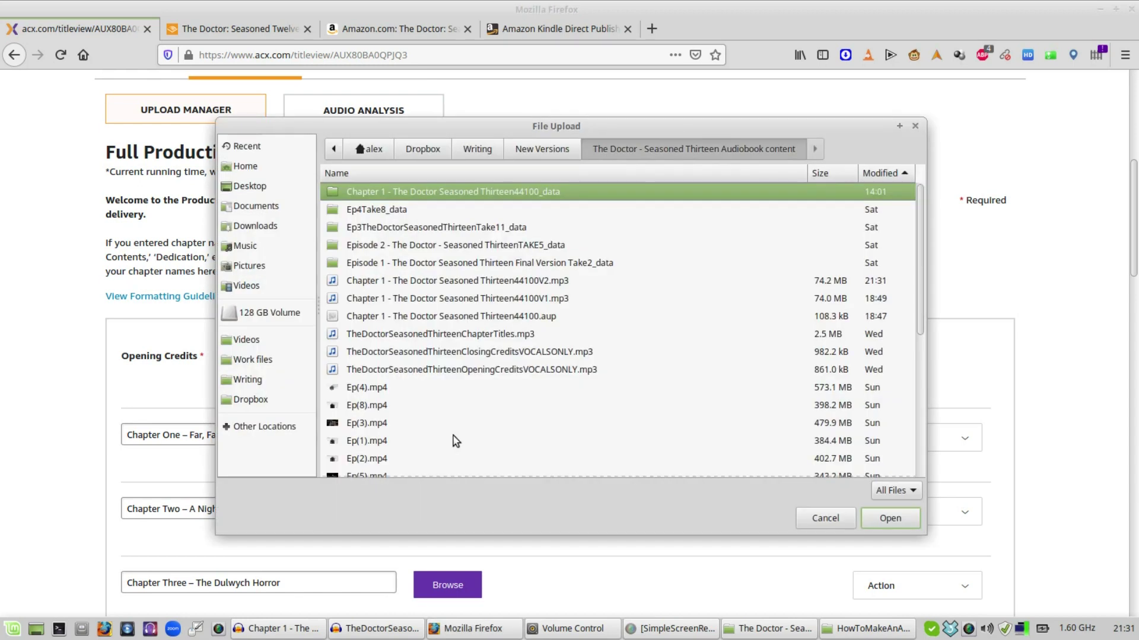
click(526, 281)
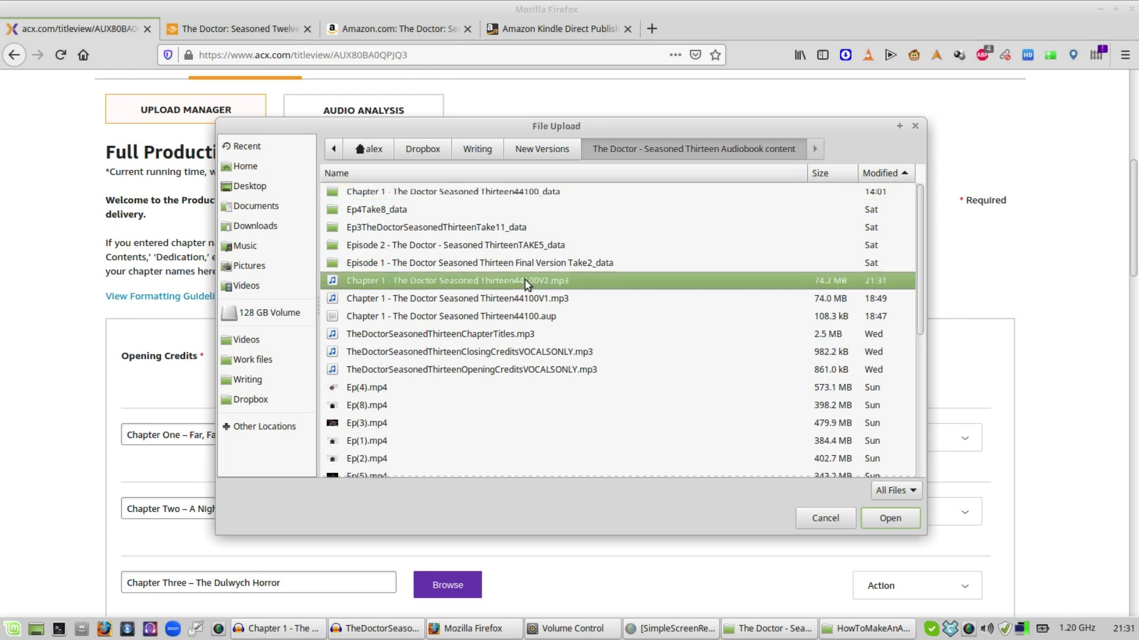
click(890, 519)
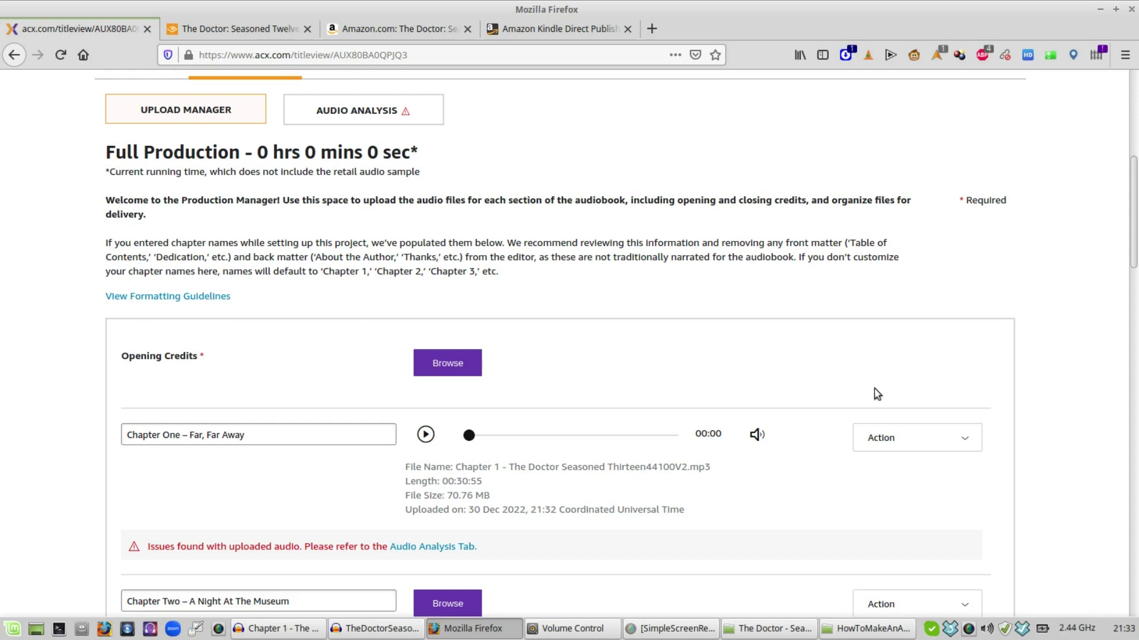
Step: Show Chapter One's audio analysis issue: RMS -27 dB, too low by 4 dB
click(444, 548)
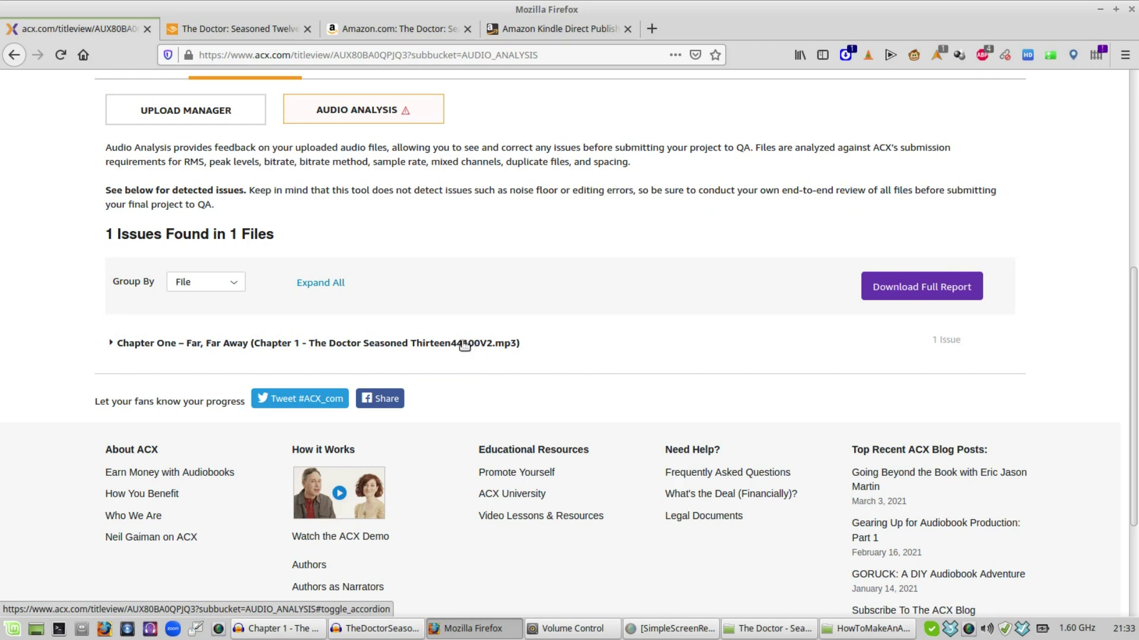
click(463, 345)
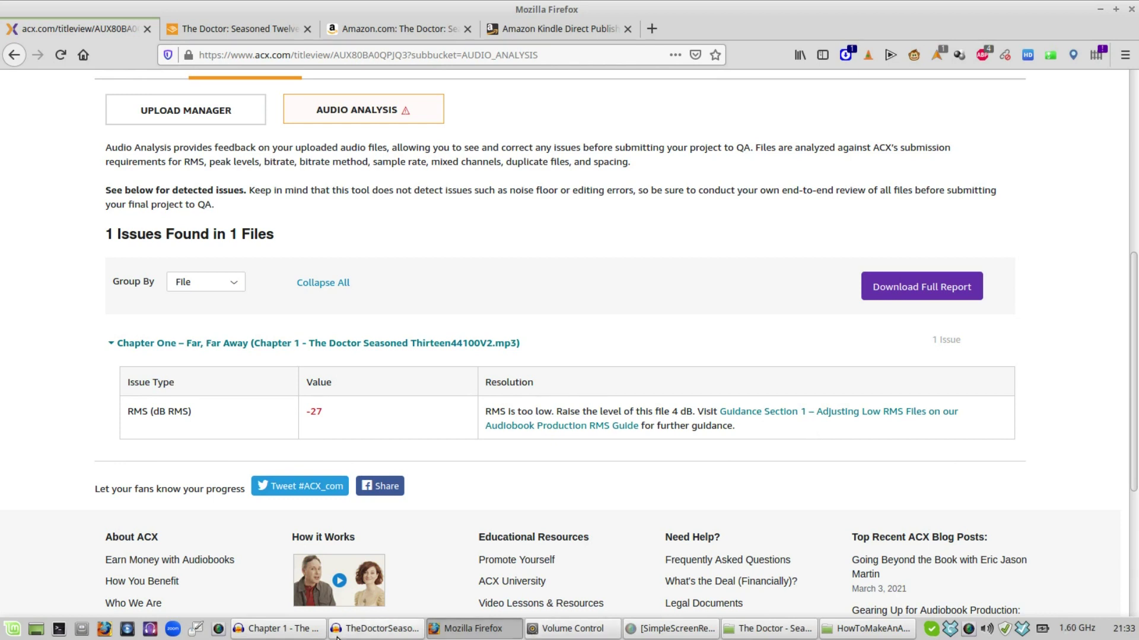
Step: Amplify the Chapter 1 recording in Audacity by 1.5 dB
click(279, 630)
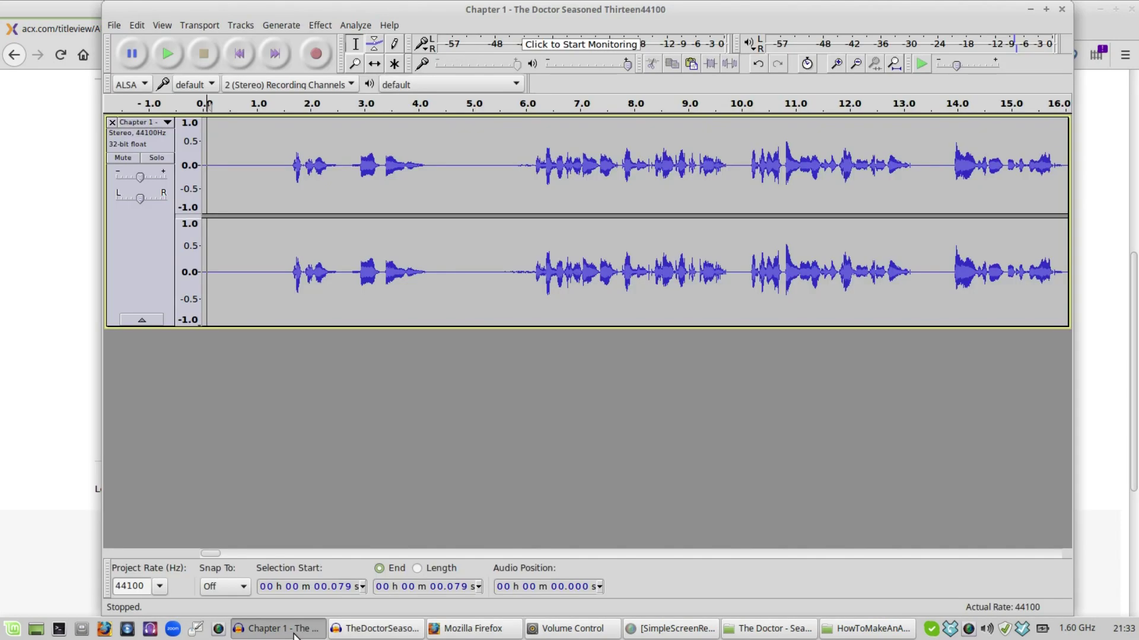
click(320, 25)
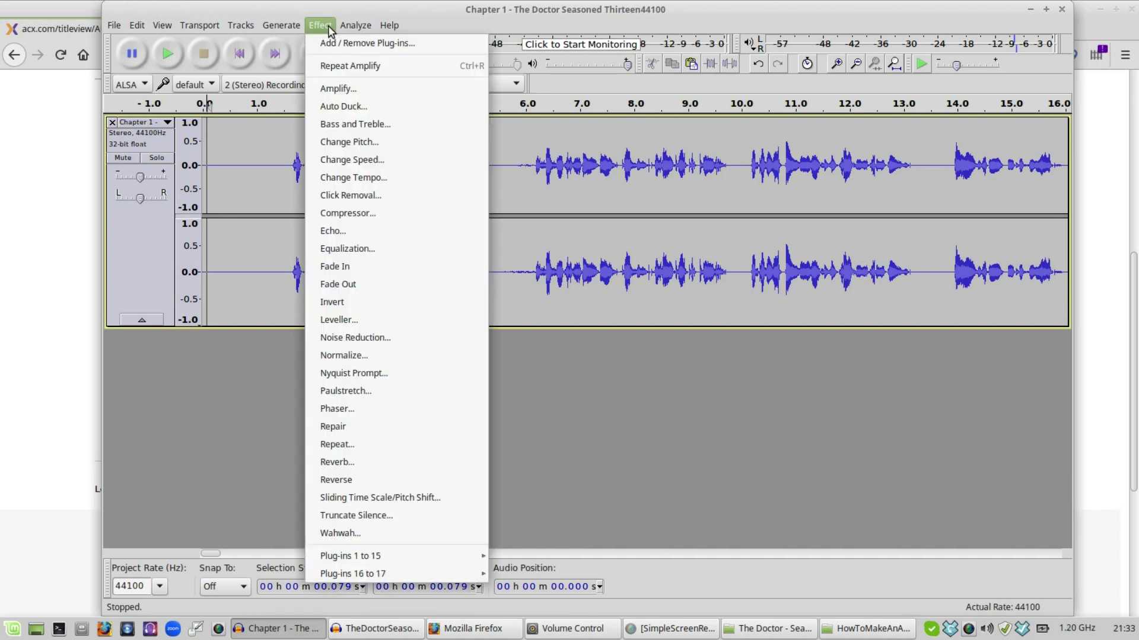
click(365, 93)
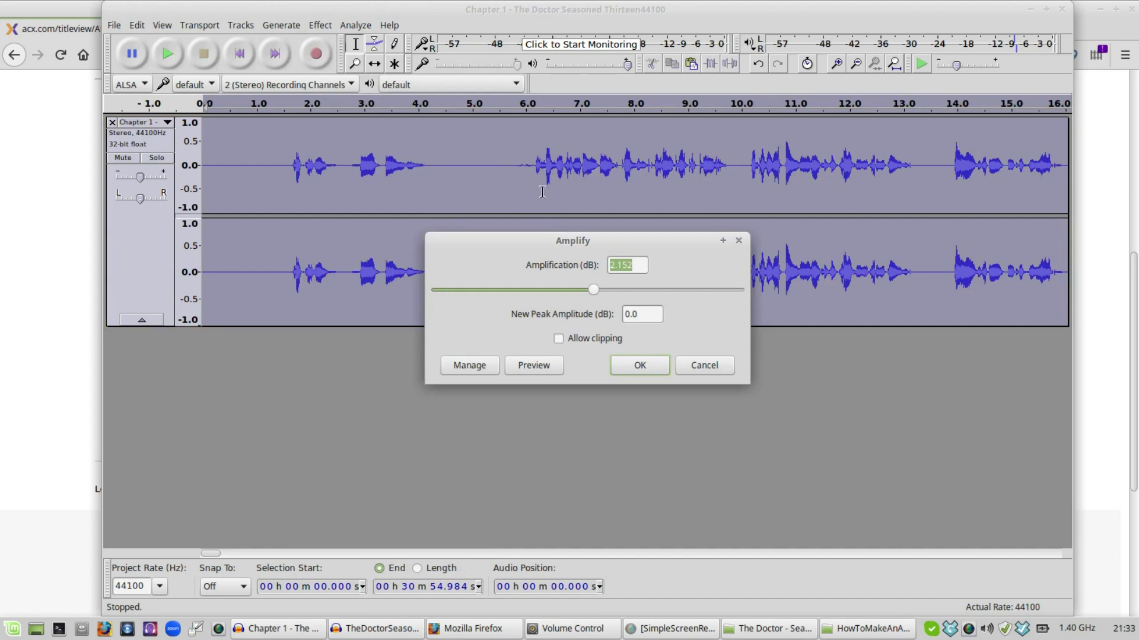
drag(592, 294, 590, 297)
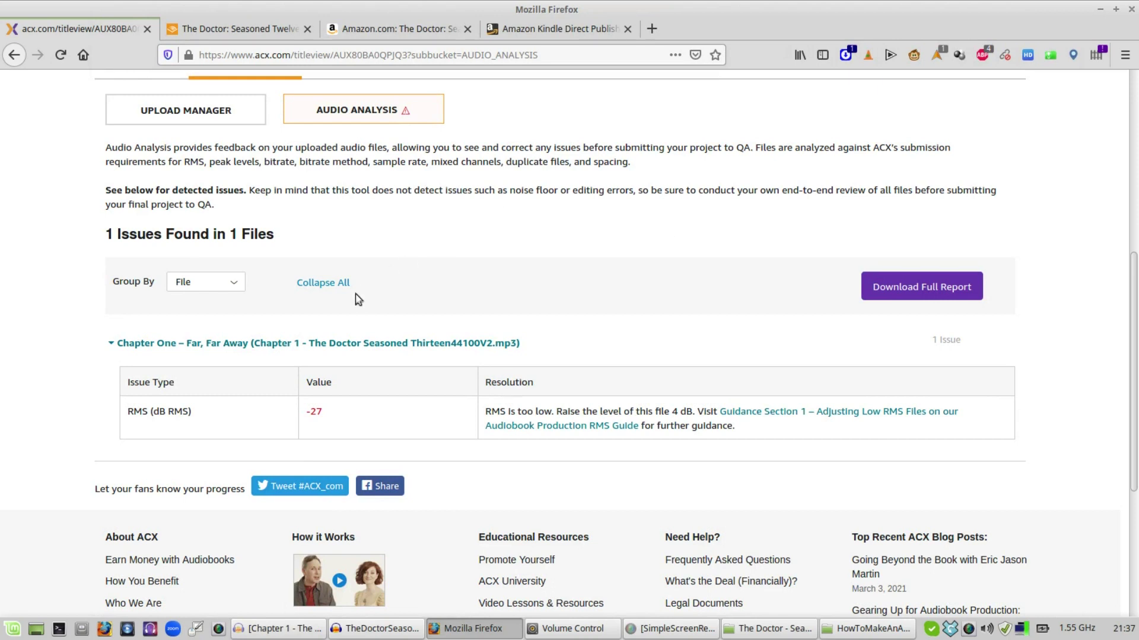
Step: Replace Chapter One's audio with the re-exported V2 MP3 and review its -25.9 dB RMS analysis
click(216, 113)
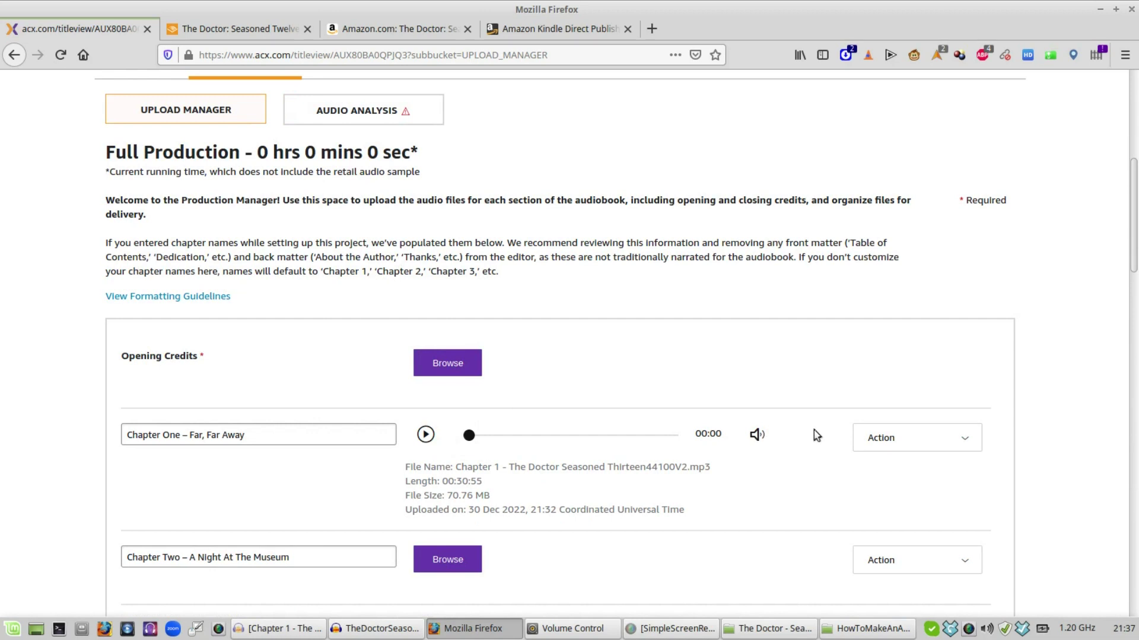
click(890, 437)
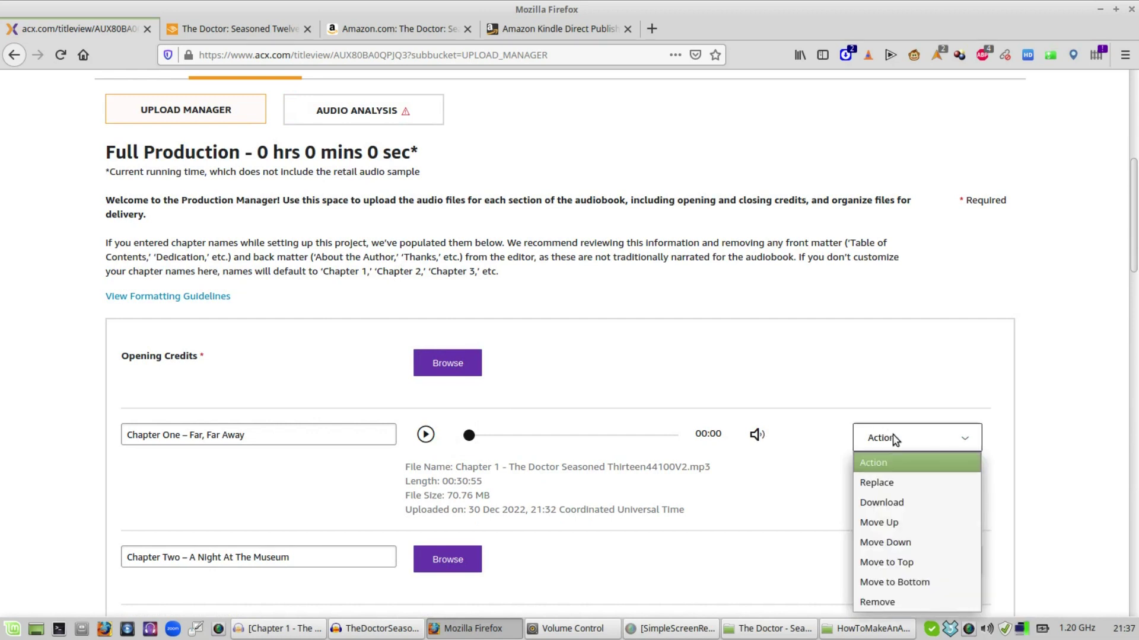
click(904, 481)
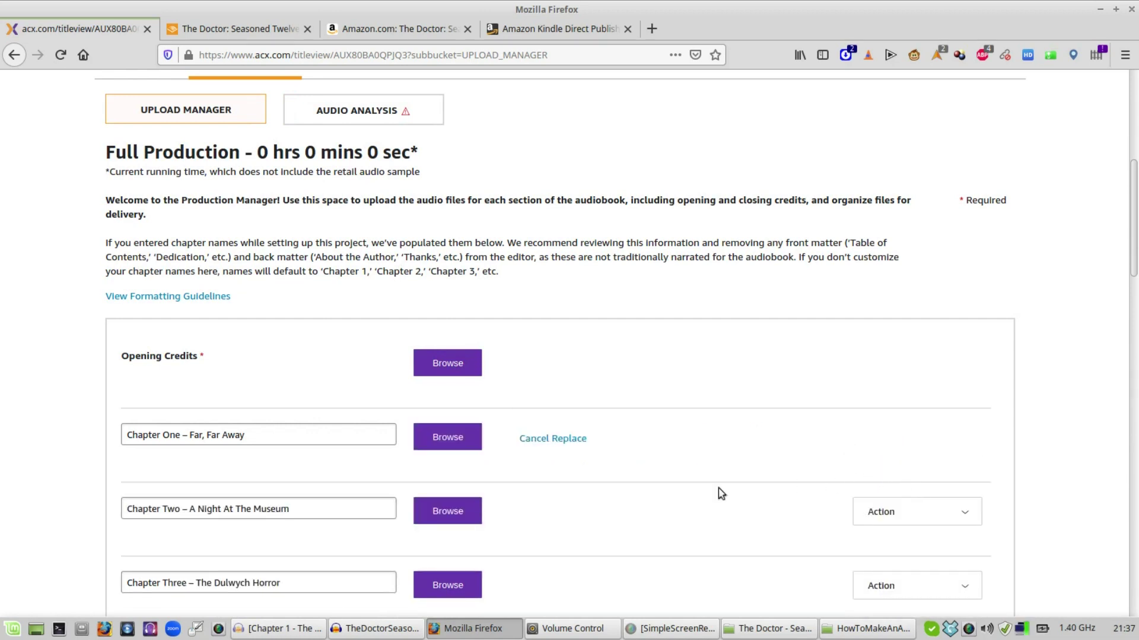
click(455, 437)
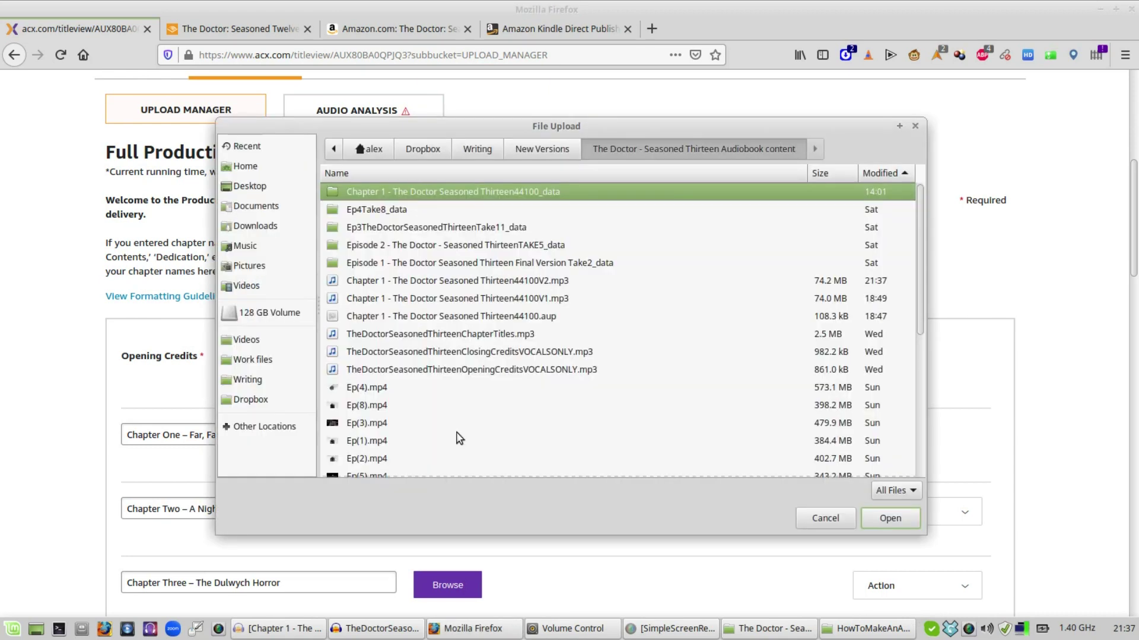
click(551, 284)
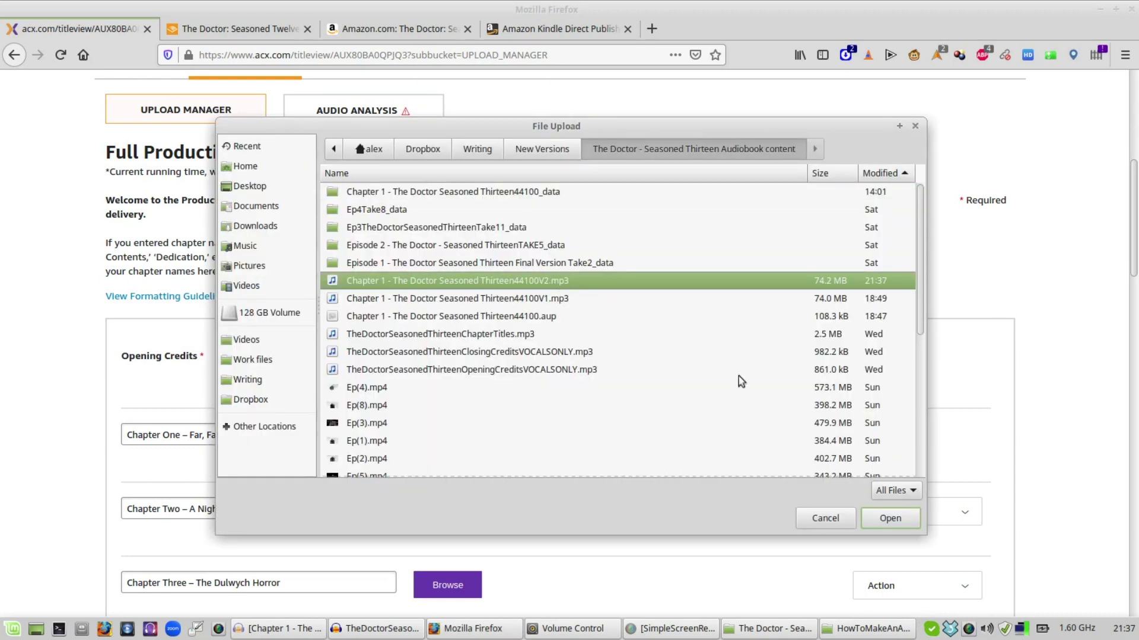
click(879, 514)
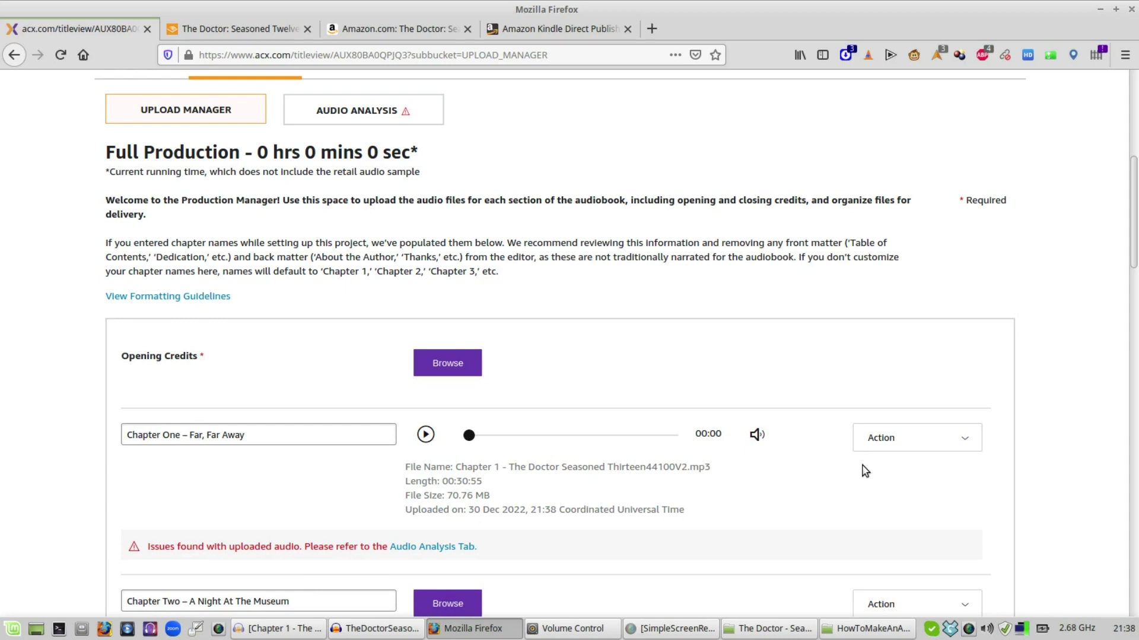
click(440, 548)
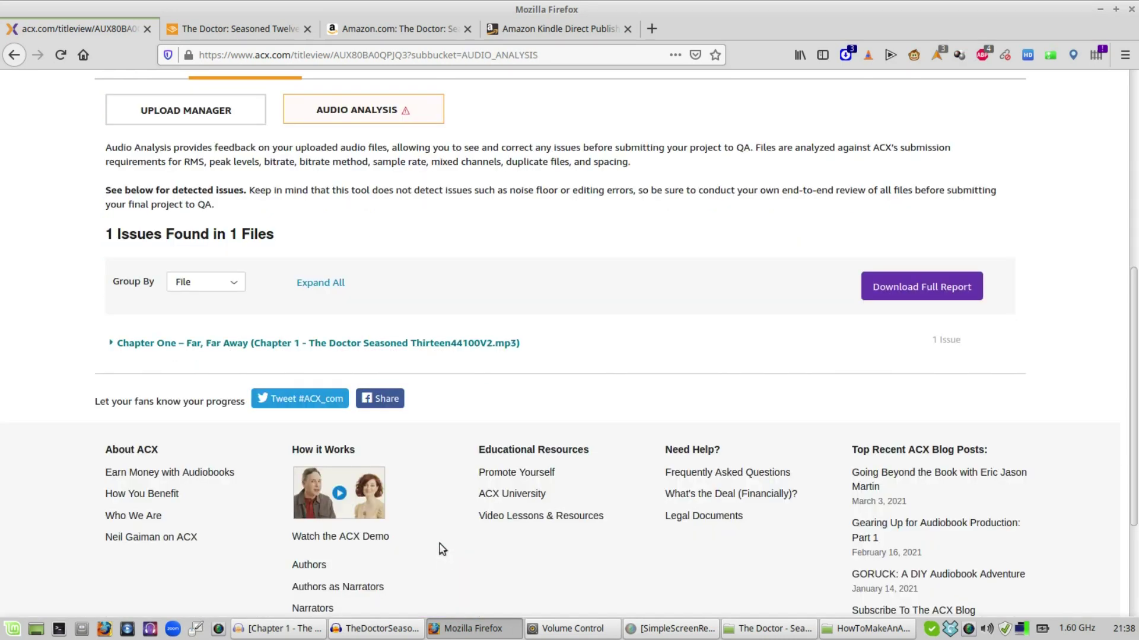
click(415, 344)
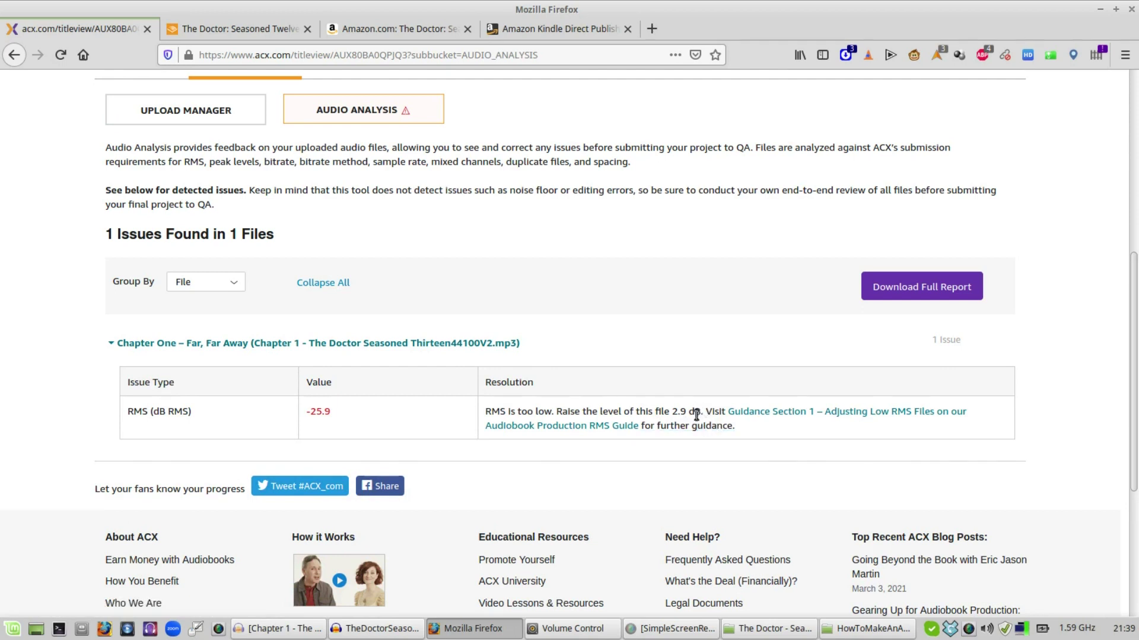
Step: Apply the Leveller to the chapter track with Moderate levelling and a -70 dB threshold
key(alt+Tab)
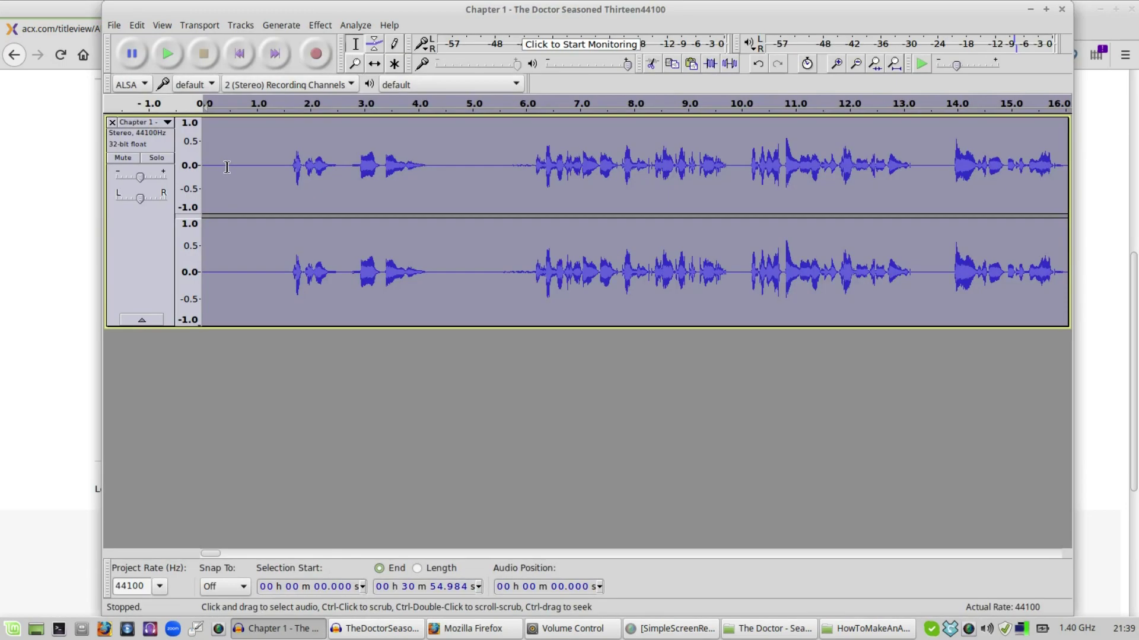
click(228, 166)
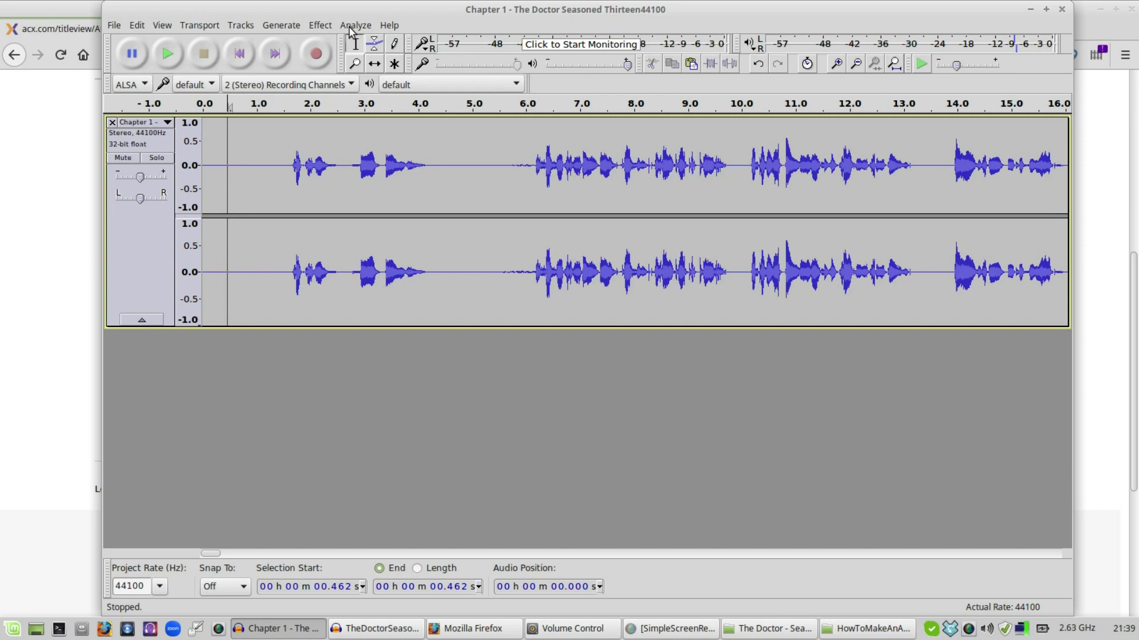
click(328, 25)
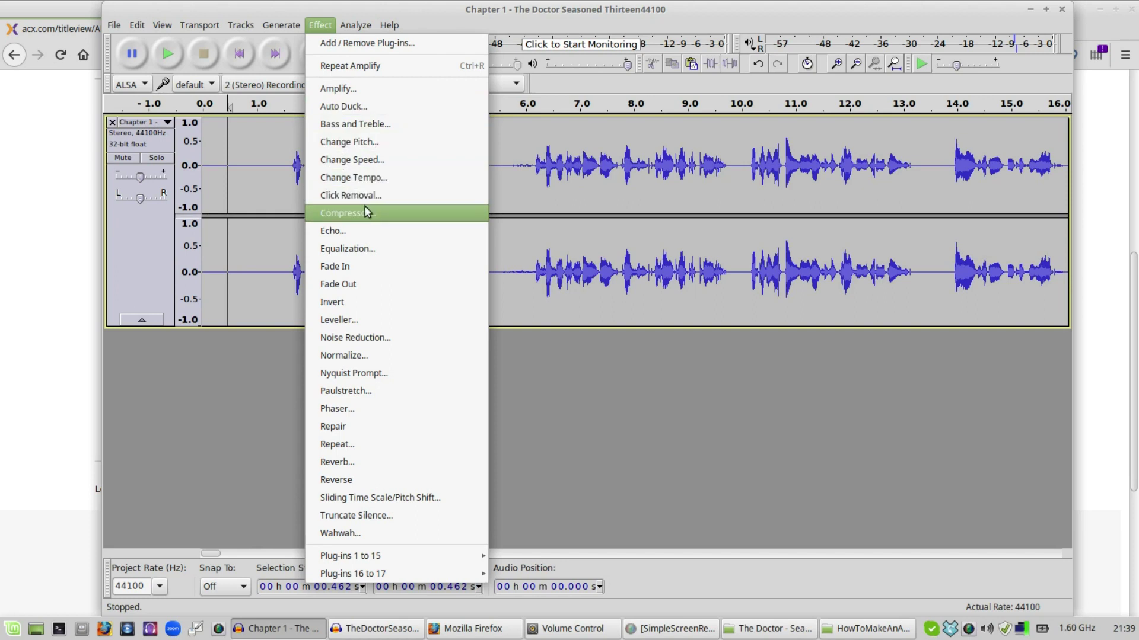
click(391, 320)
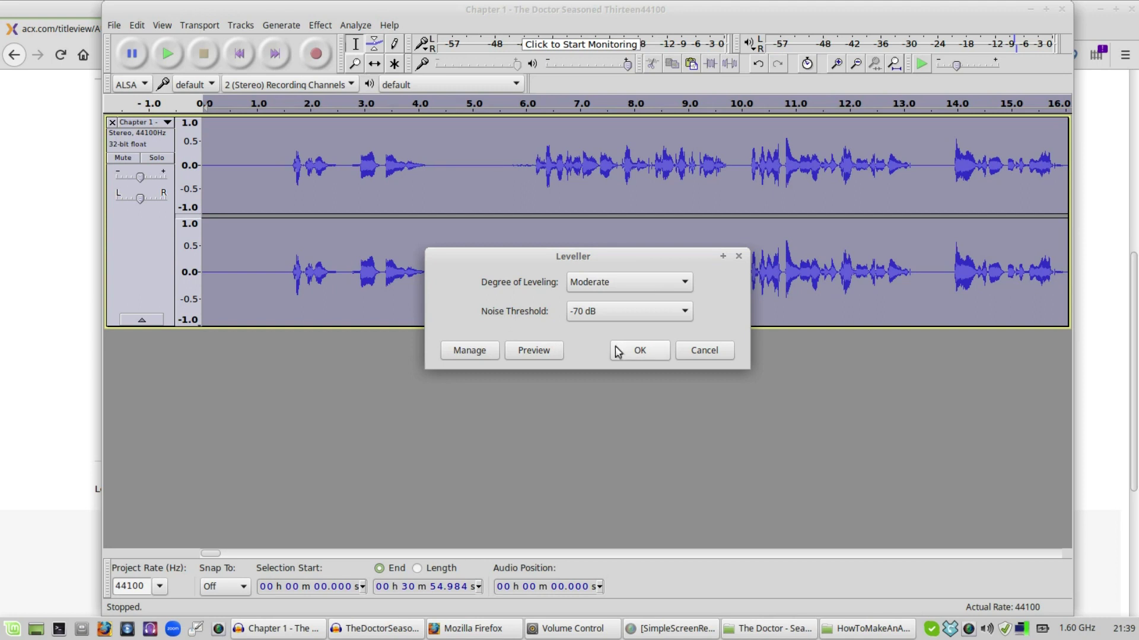
click(639, 351)
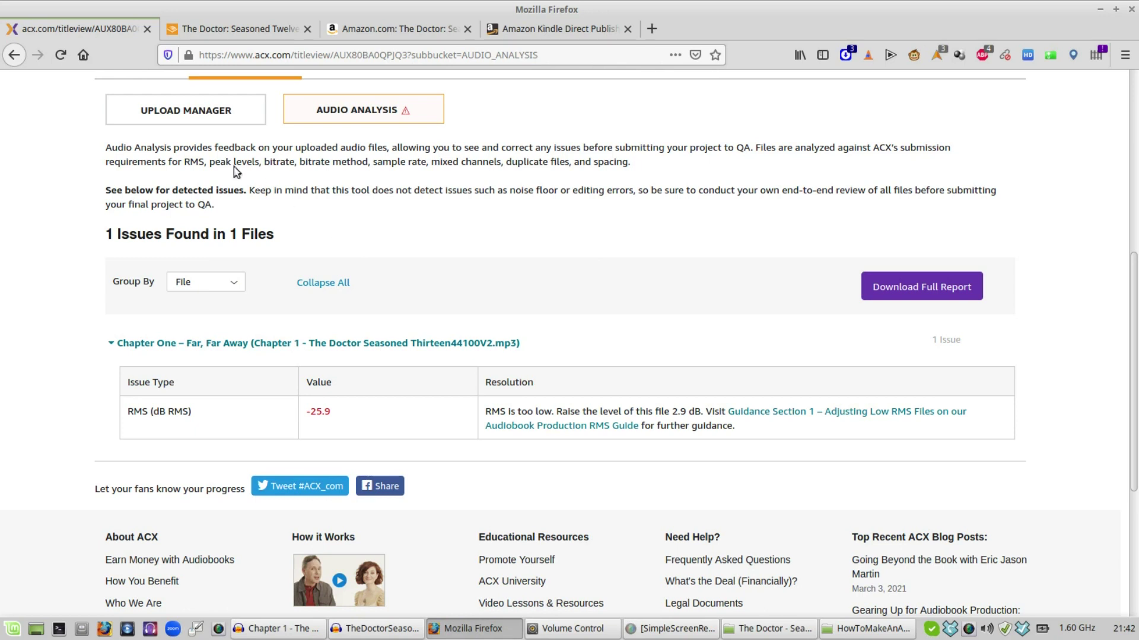
Step: Replace Chapter One's audio with the levelled 'Chapter 1 - The Doctor Seasoned Thirteen44100V2.mp3'
click(194, 121)
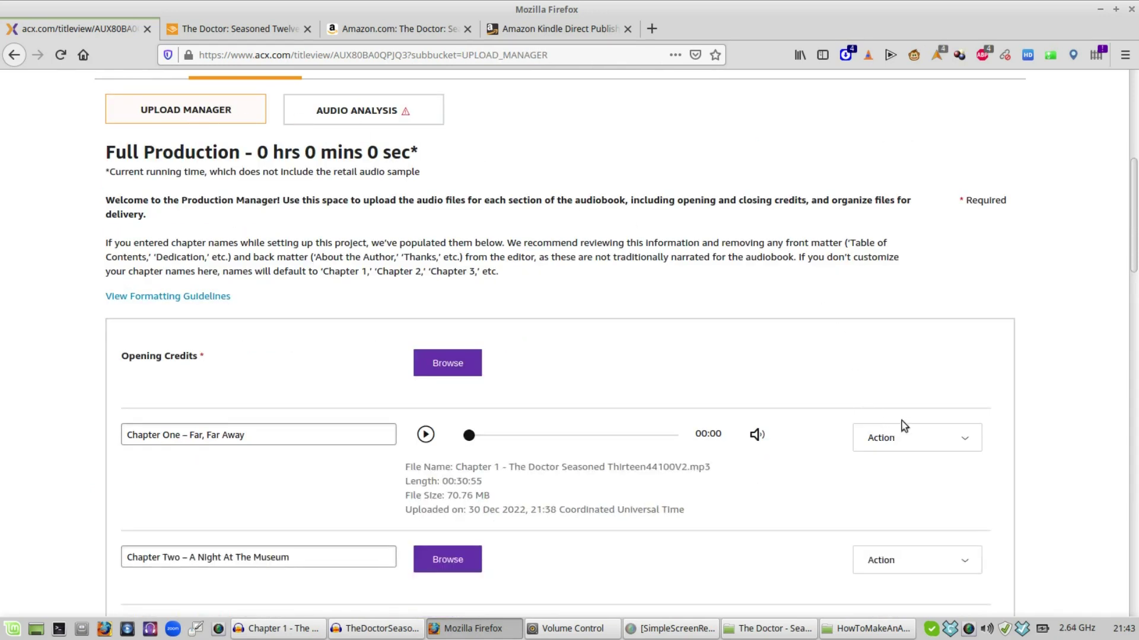
click(909, 436)
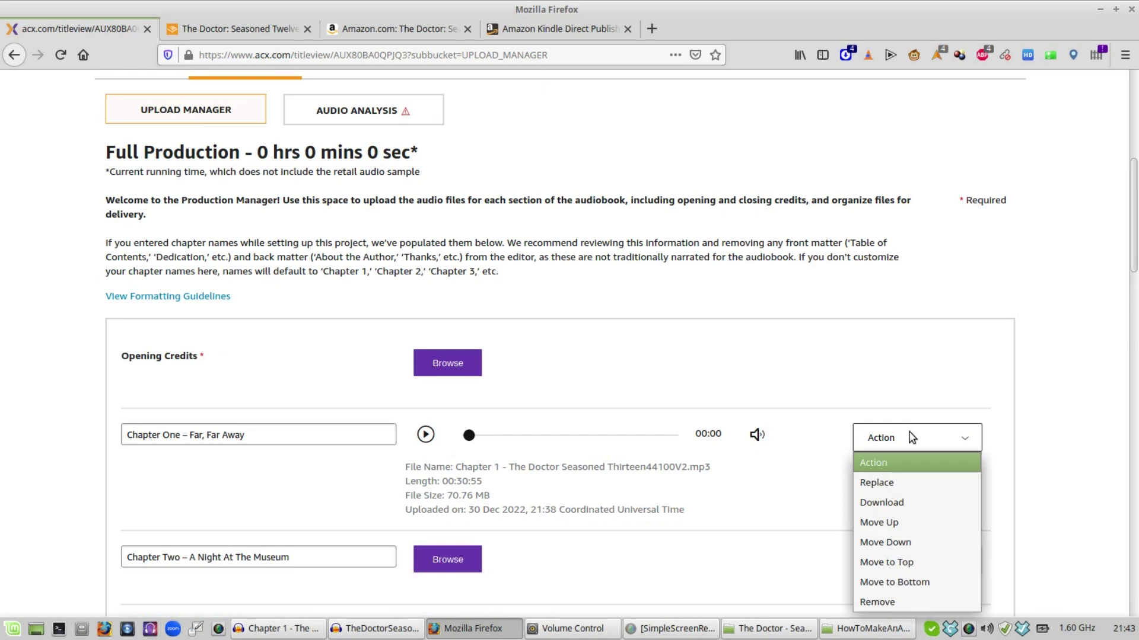
click(905, 482)
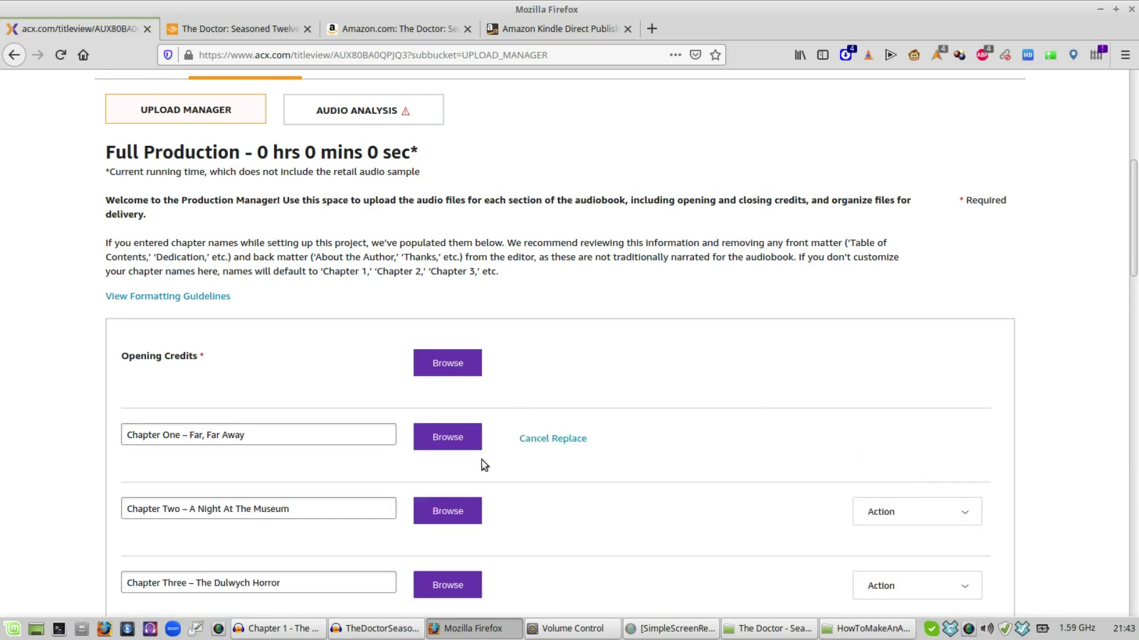
click(457, 437)
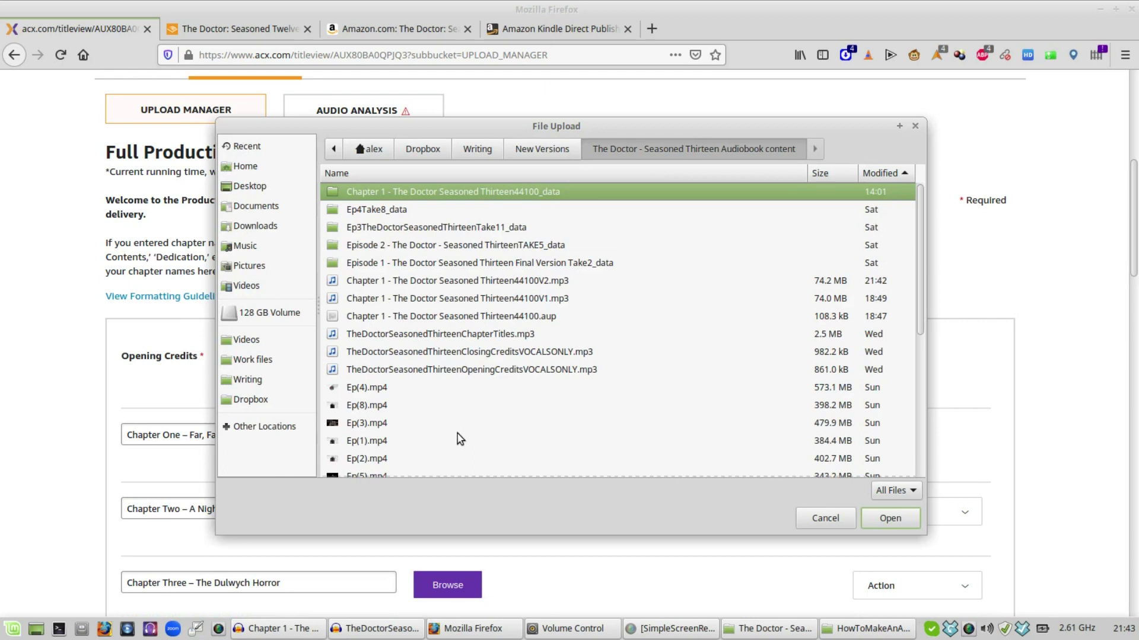
click(541, 282)
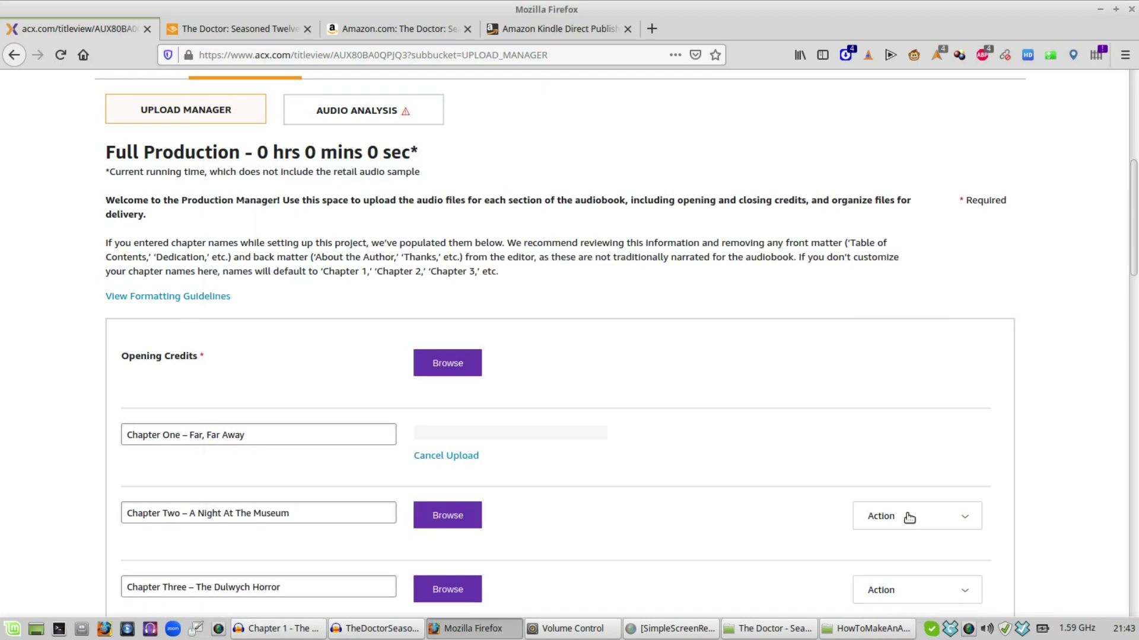
click(907, 518)
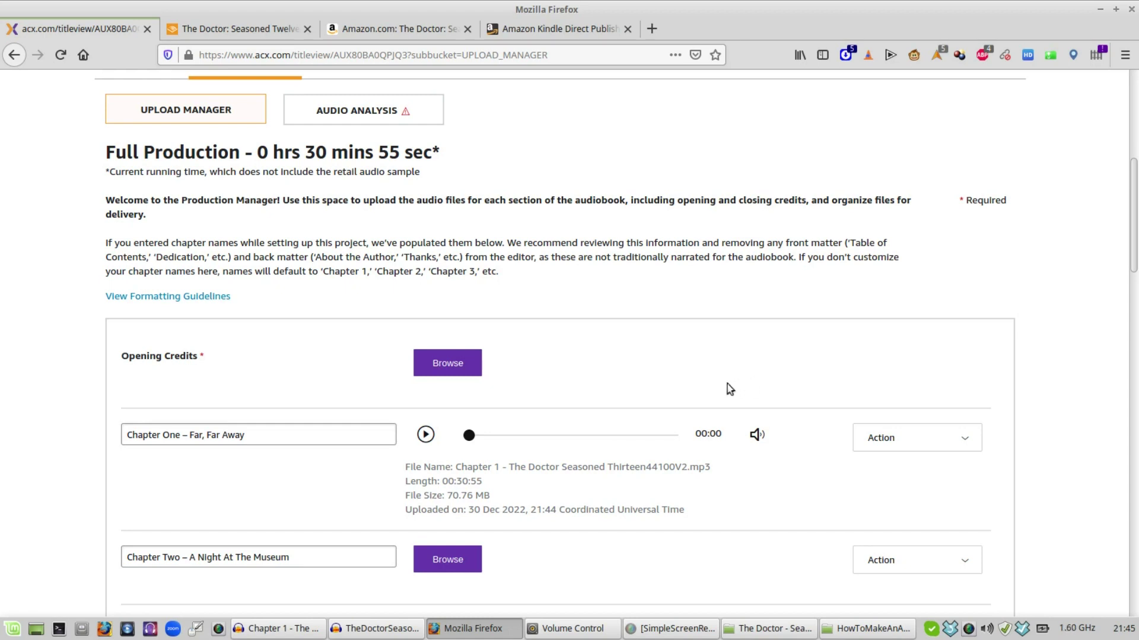
Step: Play Chapter One's uploaded audio and pause it at 00:21
click(426, 435)
click(426, 436)
scroll(995, 364, up, 2)
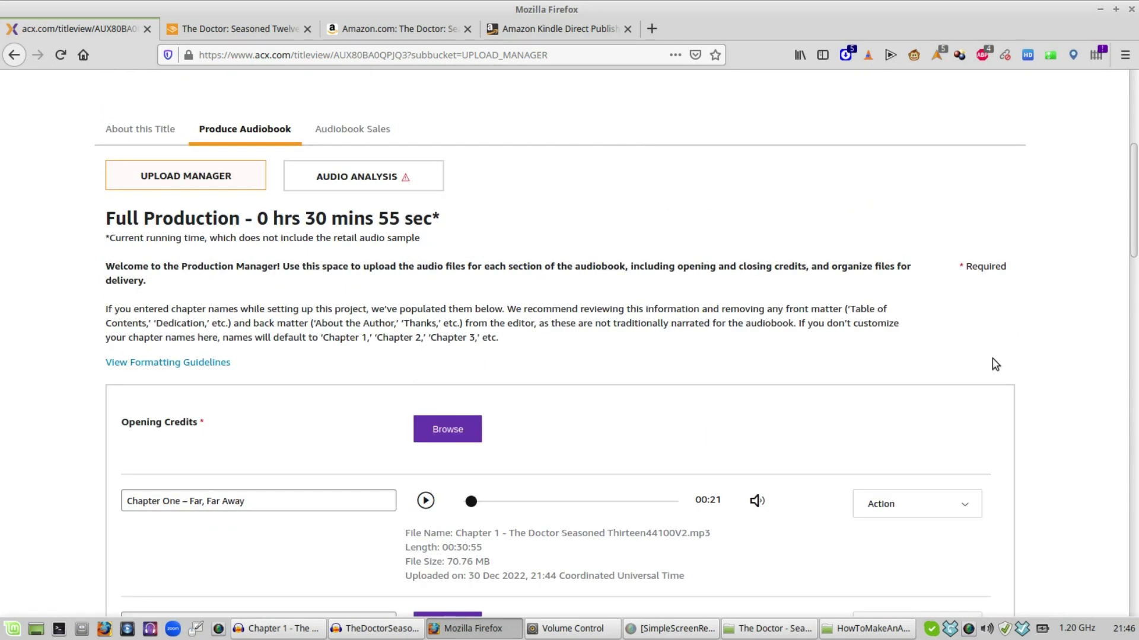